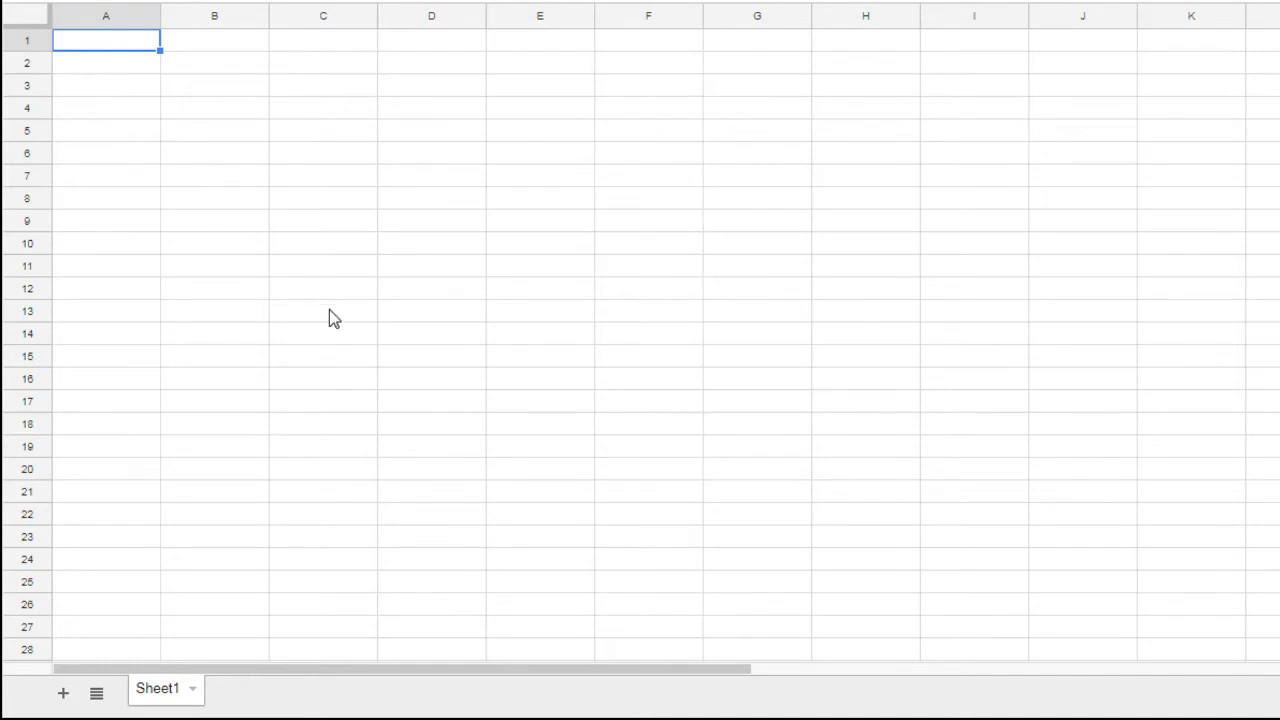
Fill A1:F1 with headers Ticker, Price, P/E, 52 Week Low, 52 Week High, % > Low.
{"action": "type", "text": "Ticker"}
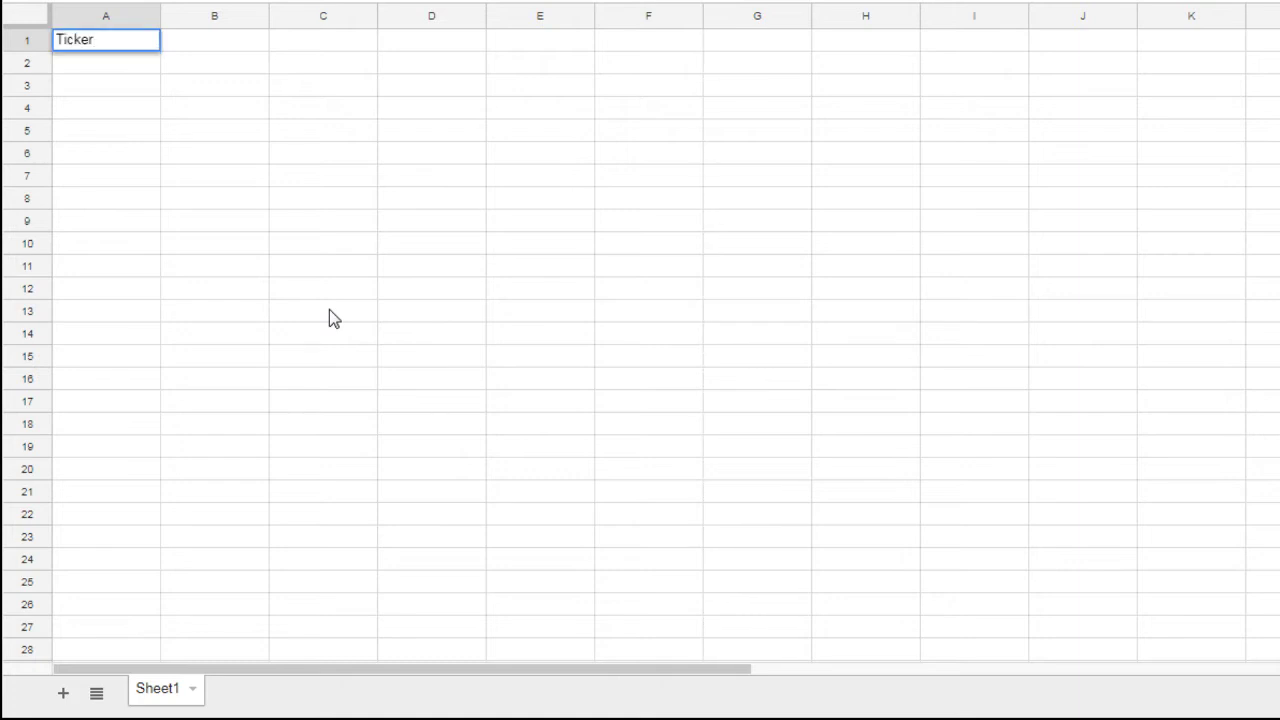
{"action": "key", "text": "Tab"}
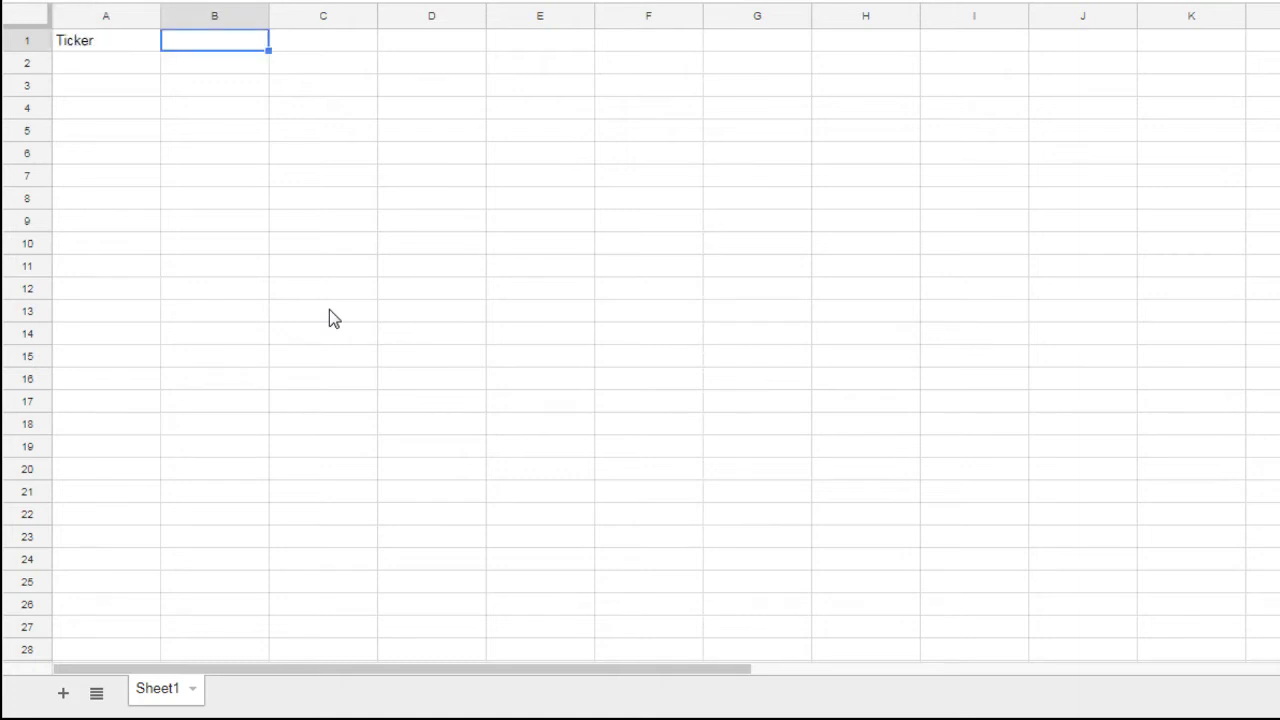
{"action": "type", "text": "Price"}
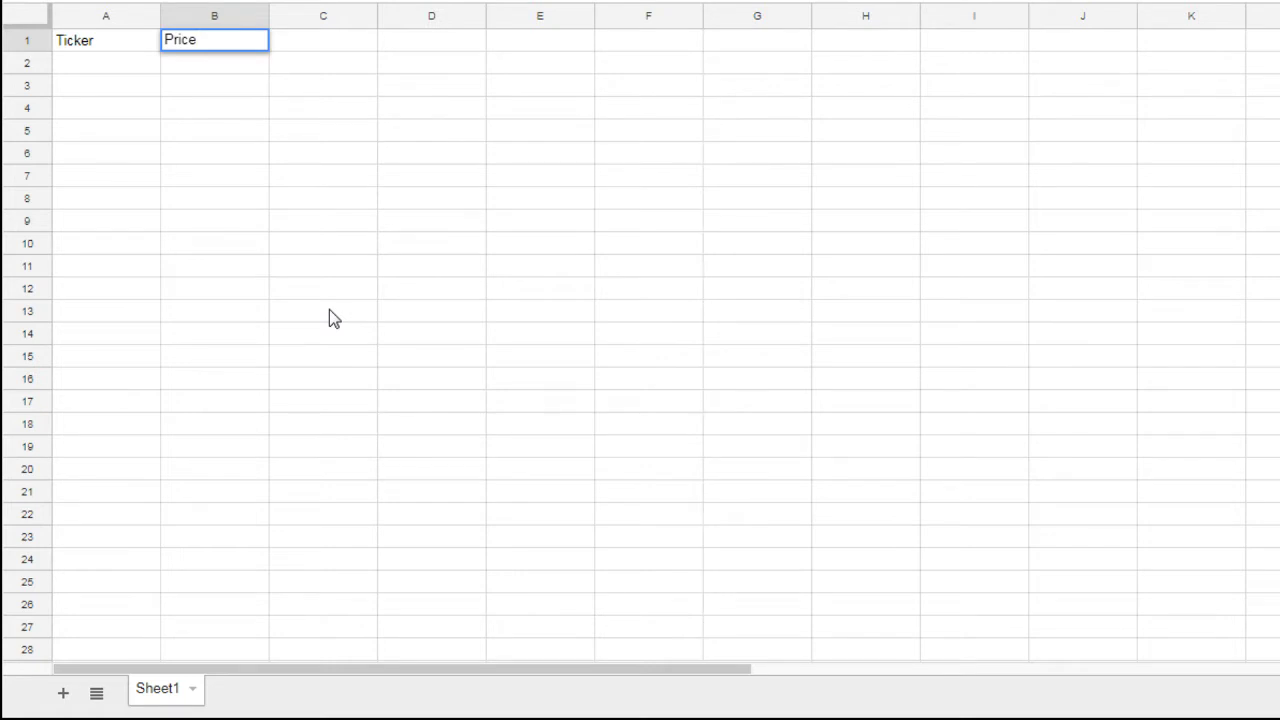
{"action": "key", "text": "Tab"}
{"action": "type", "text": "P/E"}
{"action": "key", "text": "Tab"}
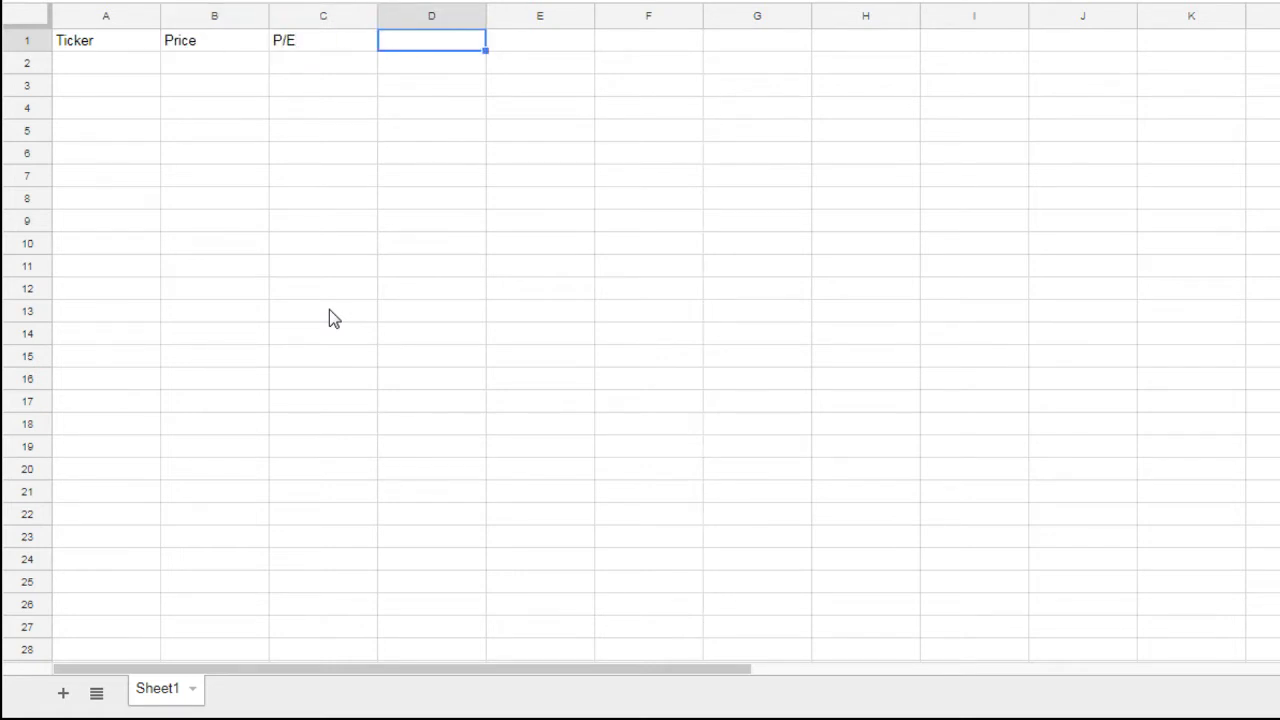
{"action": "type", "text": "52 Week Low"}
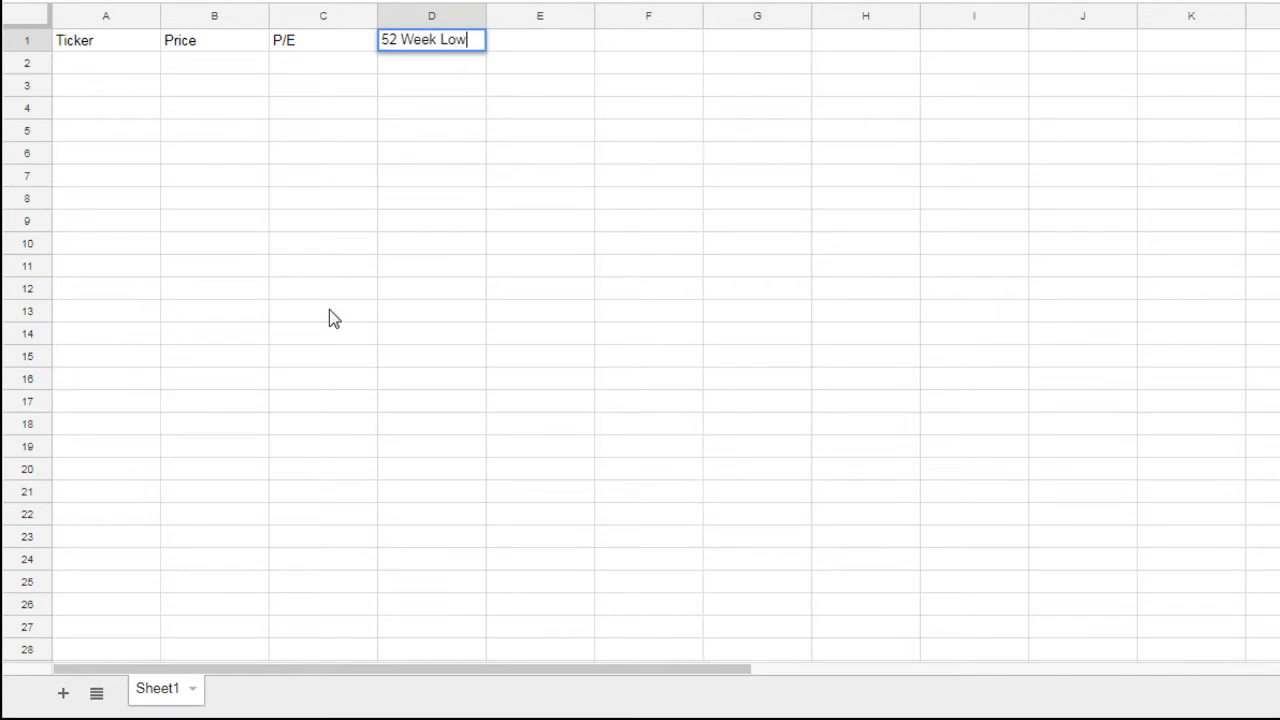
{"action": "key", "text": "Tab"}
{"action": "type", "text": "52"}
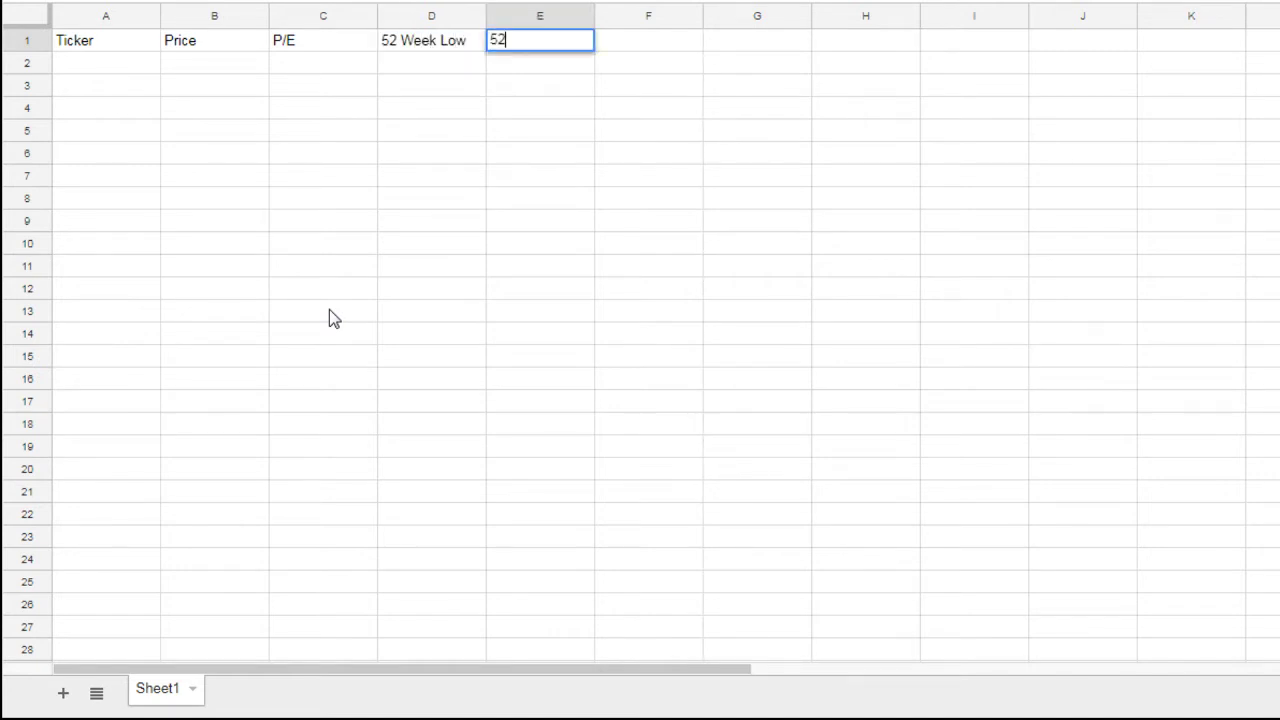
{"action": "type", "text": " Week High"}
{"action": "key", "text": "Tab"}
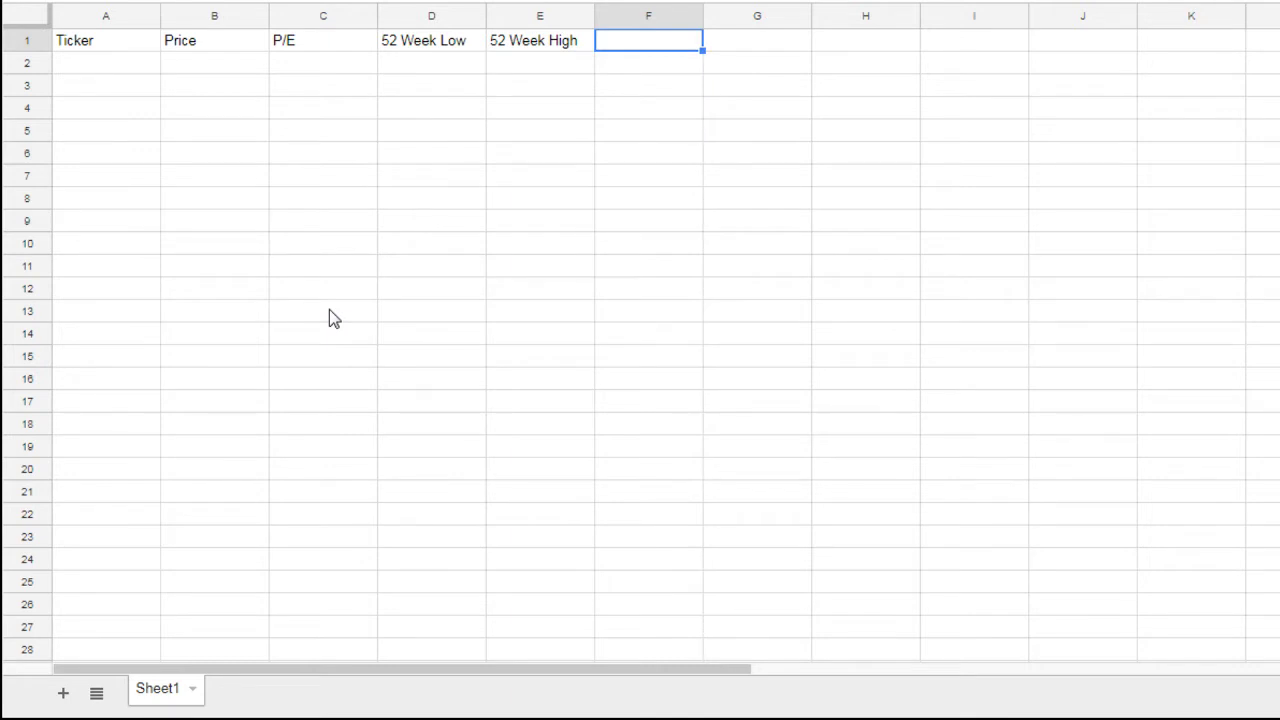
{"action": "type", "text": "% > Low"}
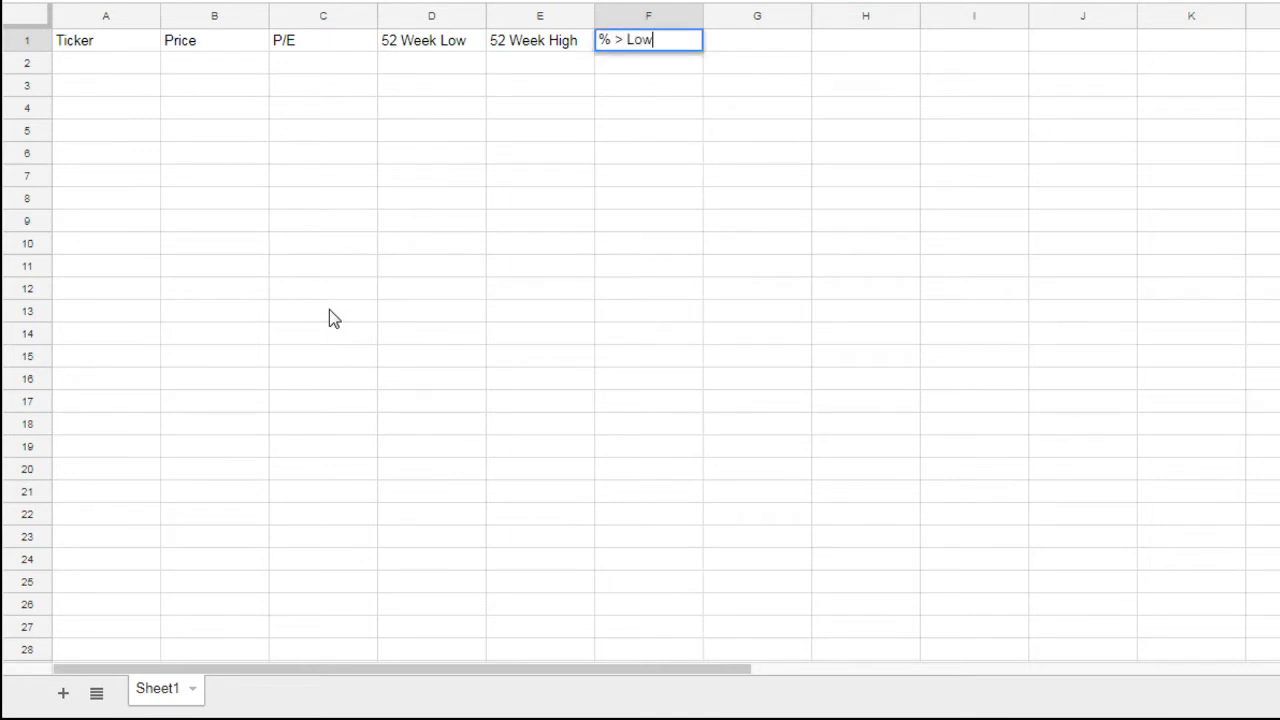
{"action": "key", "text": "Return"}
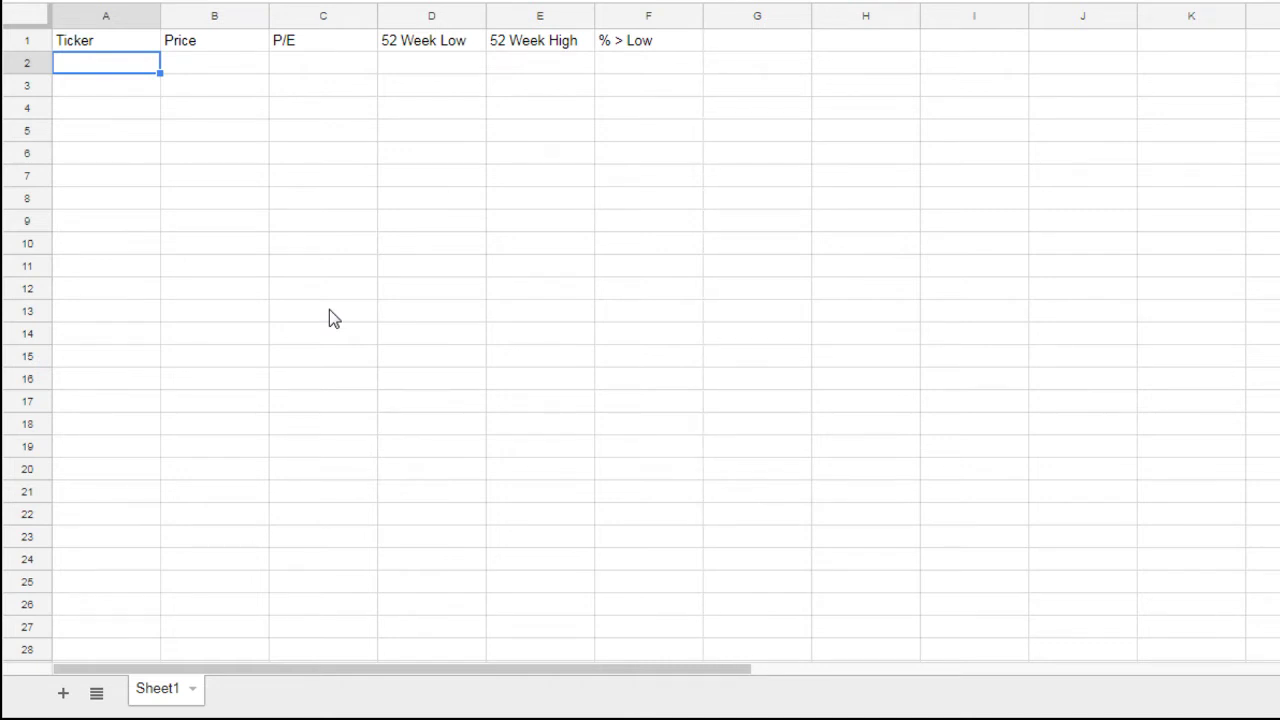
Enter ticker KMB in A2 and type =googlefinance(a2,"price") in B2.
{"action": "type", "text": "KMB"}
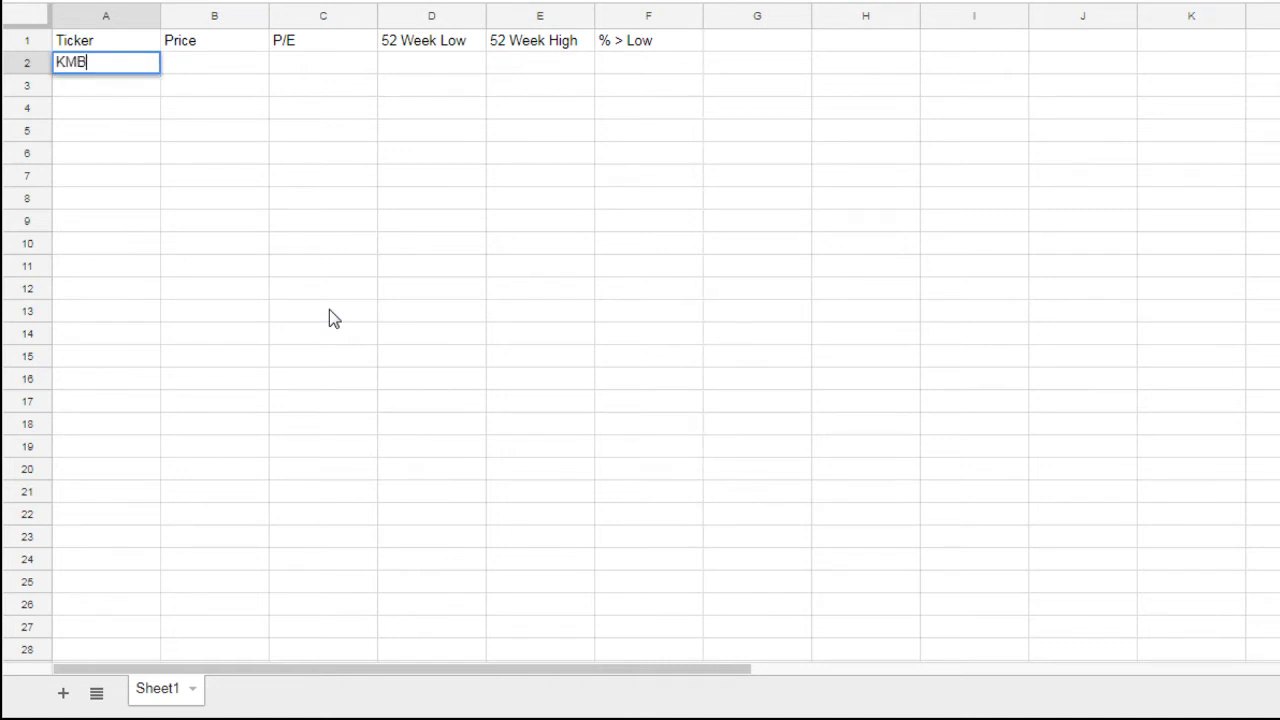
{"action": "key", "text": "Tab"}
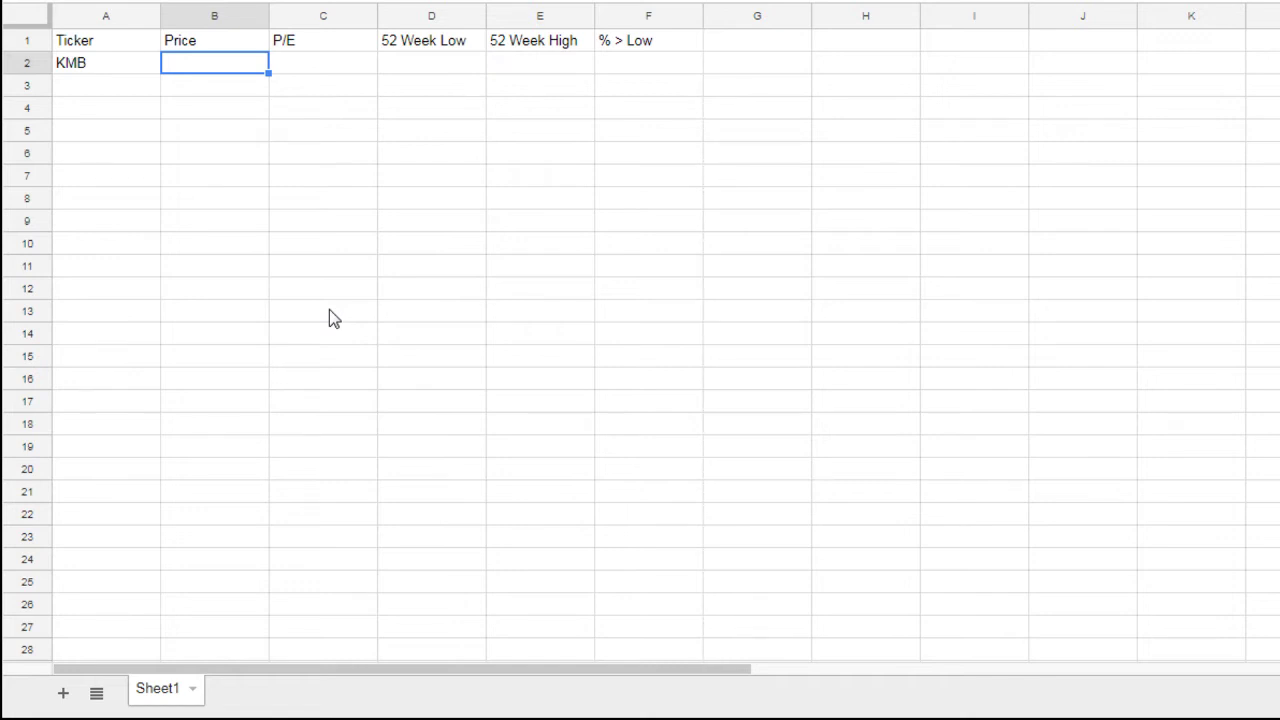
{"action": "type", "text": "=googlefinance"}
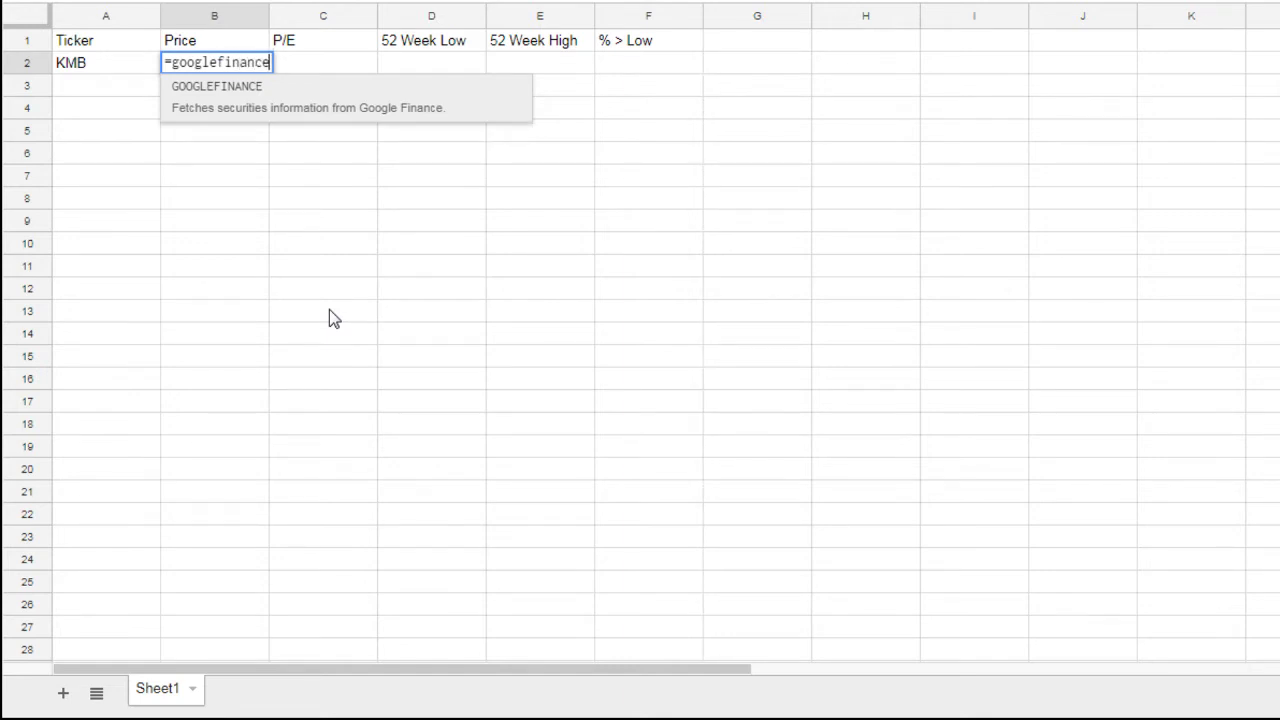
{"action": "type", "text": "("}
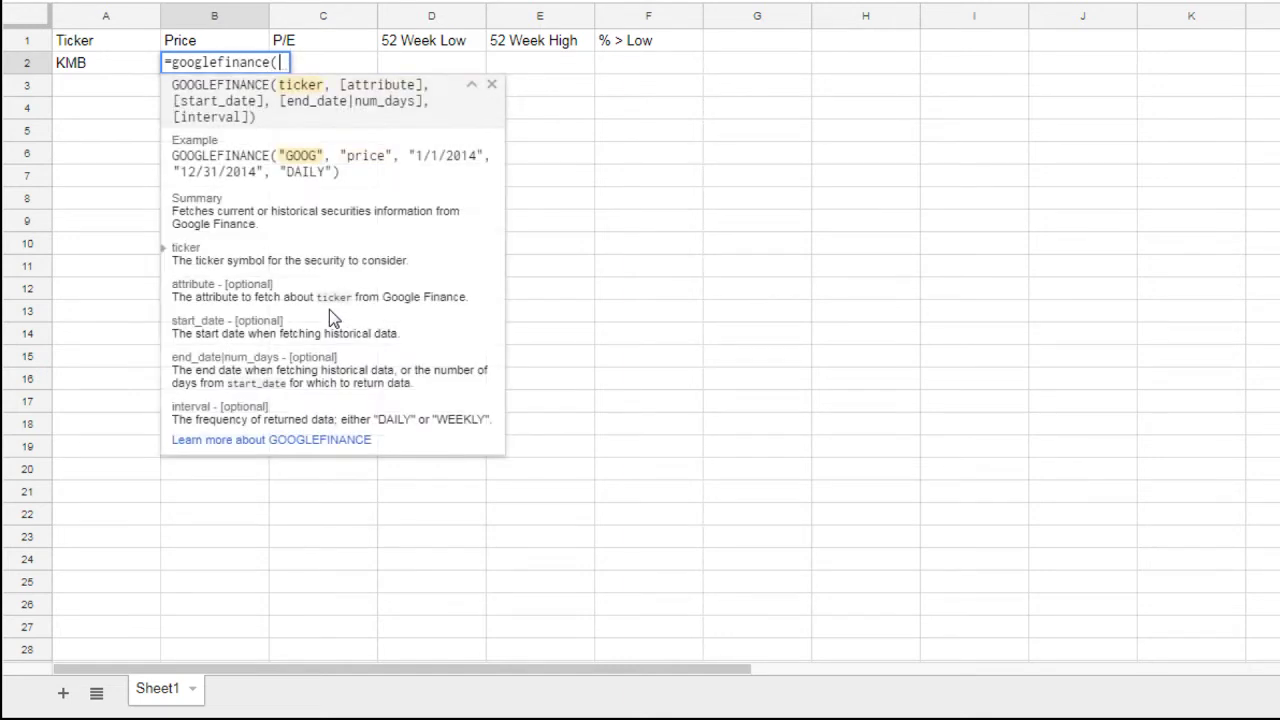
{"action": "type", "text": "a2,"}
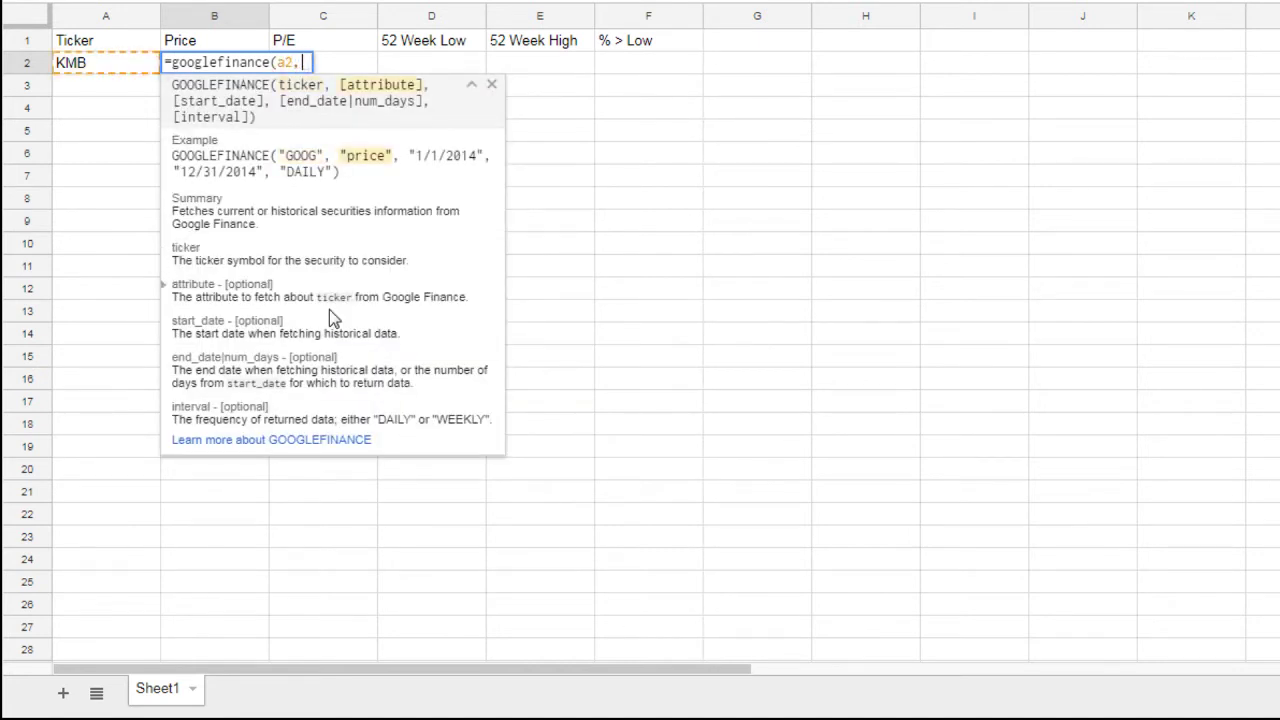
{"action": "type", "text": "\"price\")"}
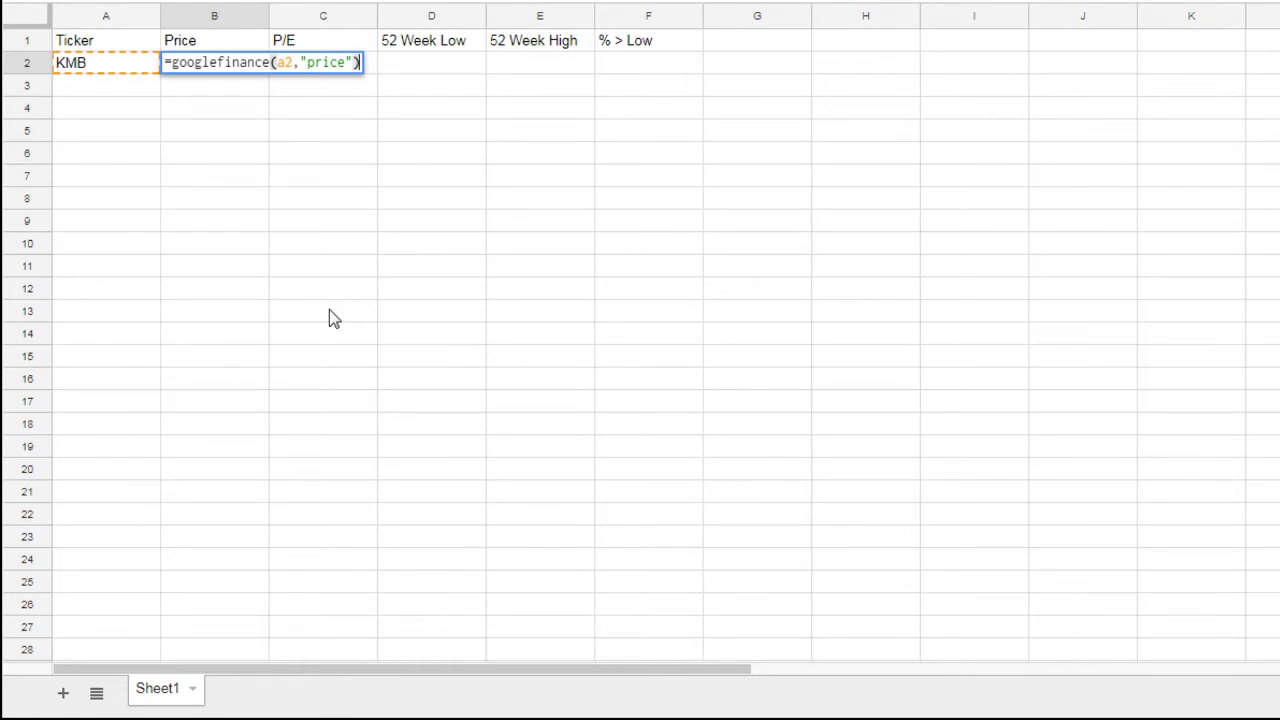
Commit KMB's price (118.17), rename C1 to 'P/E Ratio', and type =googlefinance(a2,"pe") in C2.
{"action": "key", "text": "Tab"}
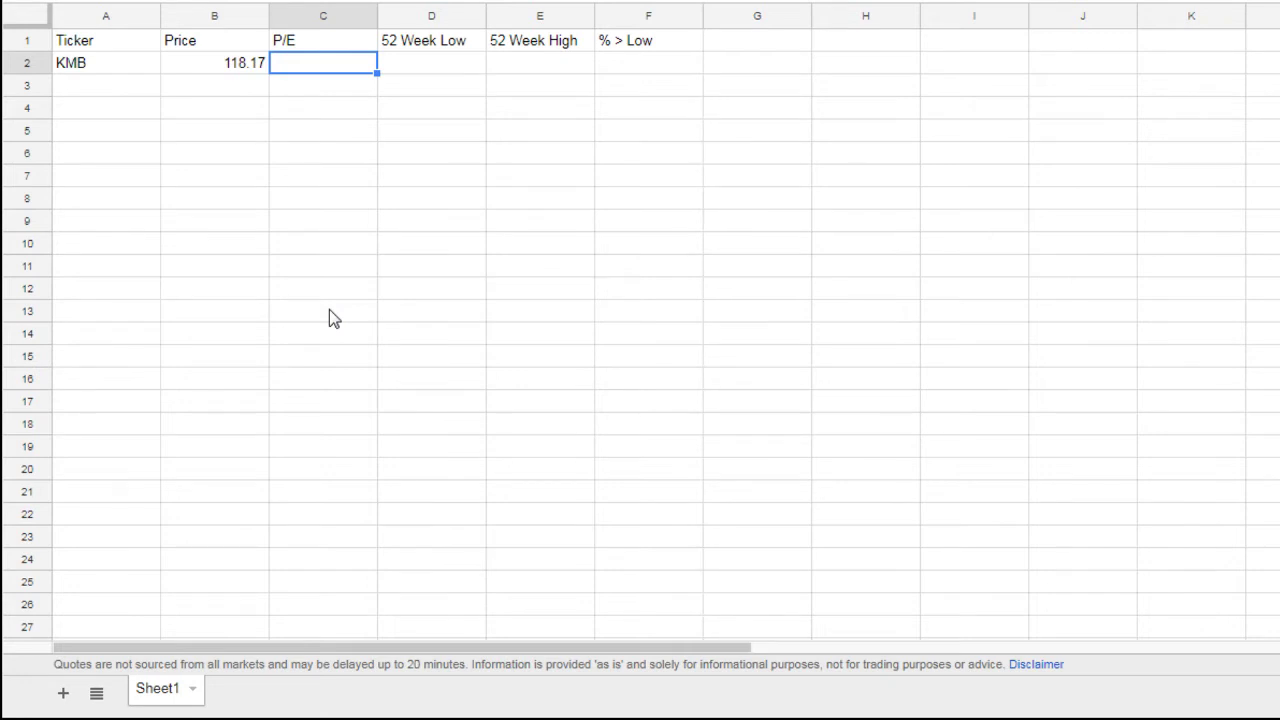
{"action": "key", "text": "Up"}
{"action": "type", "text": "P/E Ratio"}
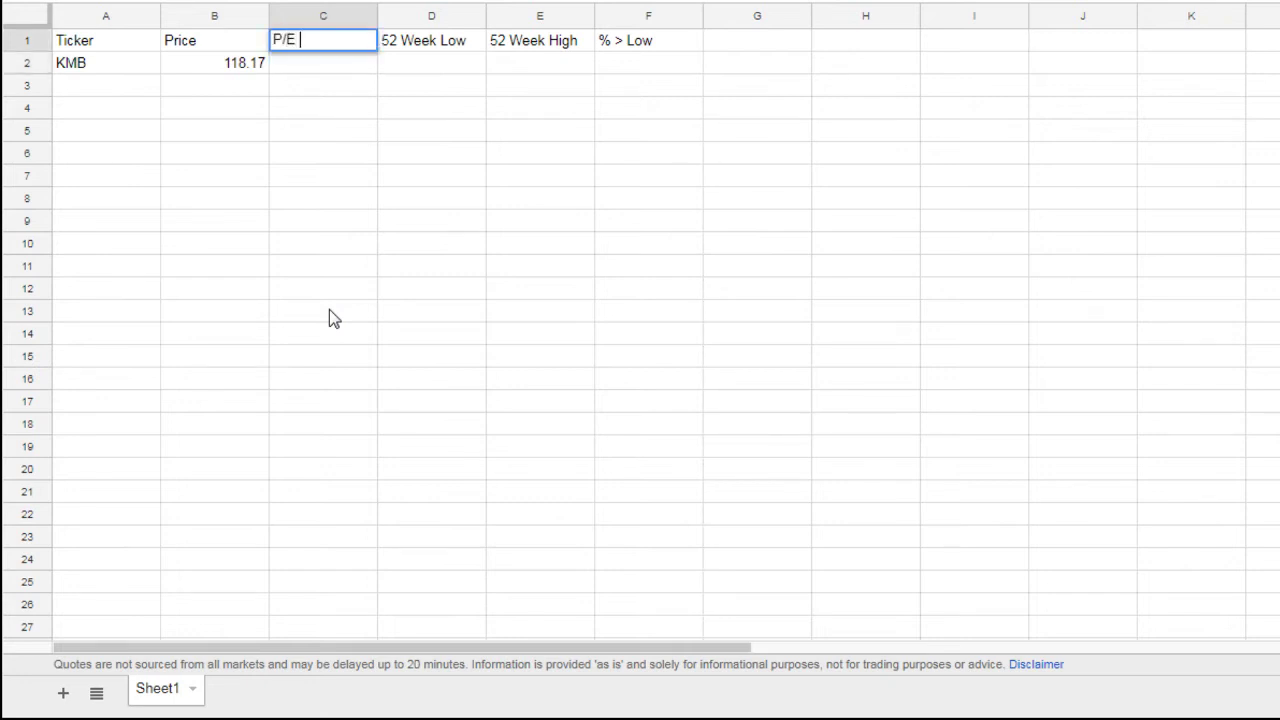
{"action": "key", "text": "Return"}
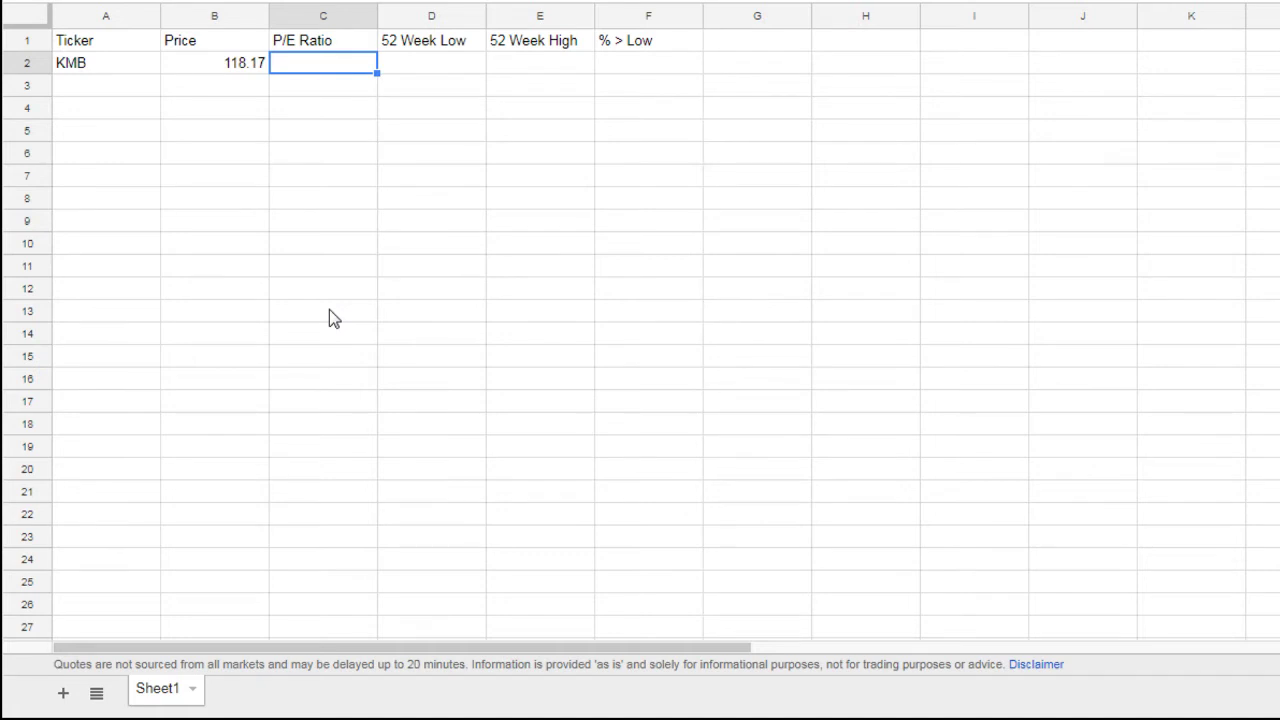
{"action": "type", "text": "=googlefina"}
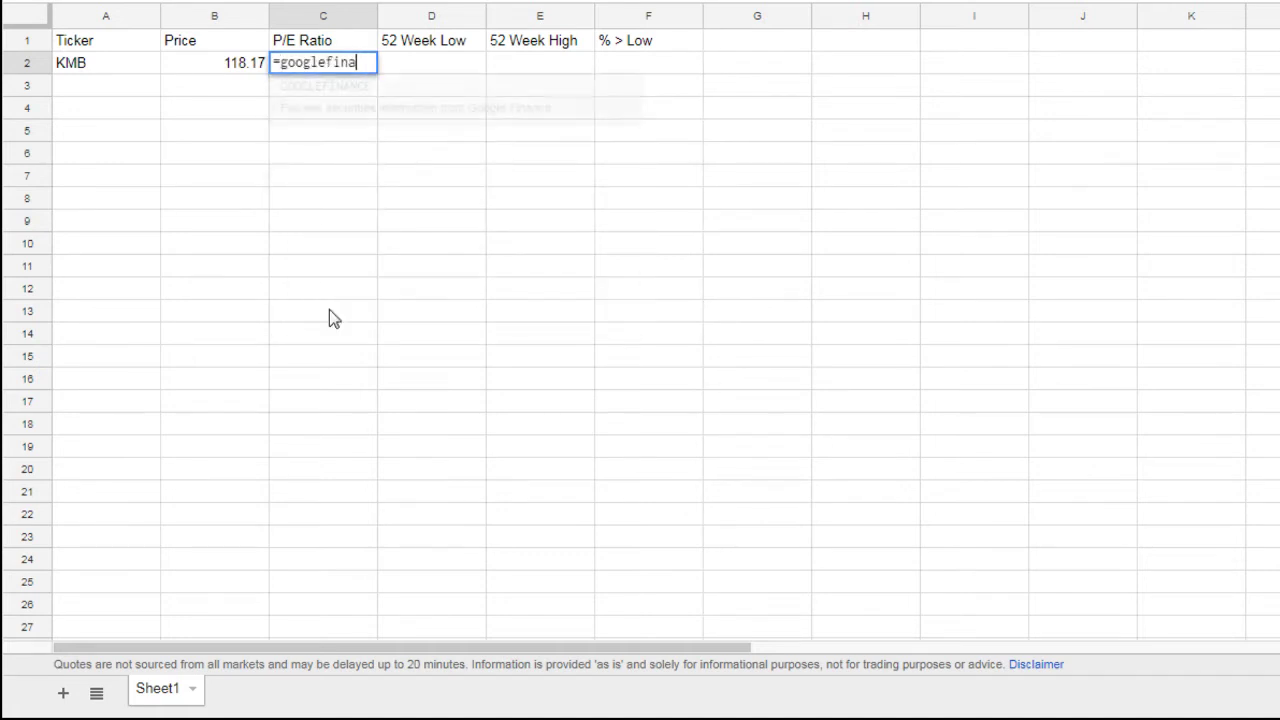
{"action": "type", "text": "nce"}
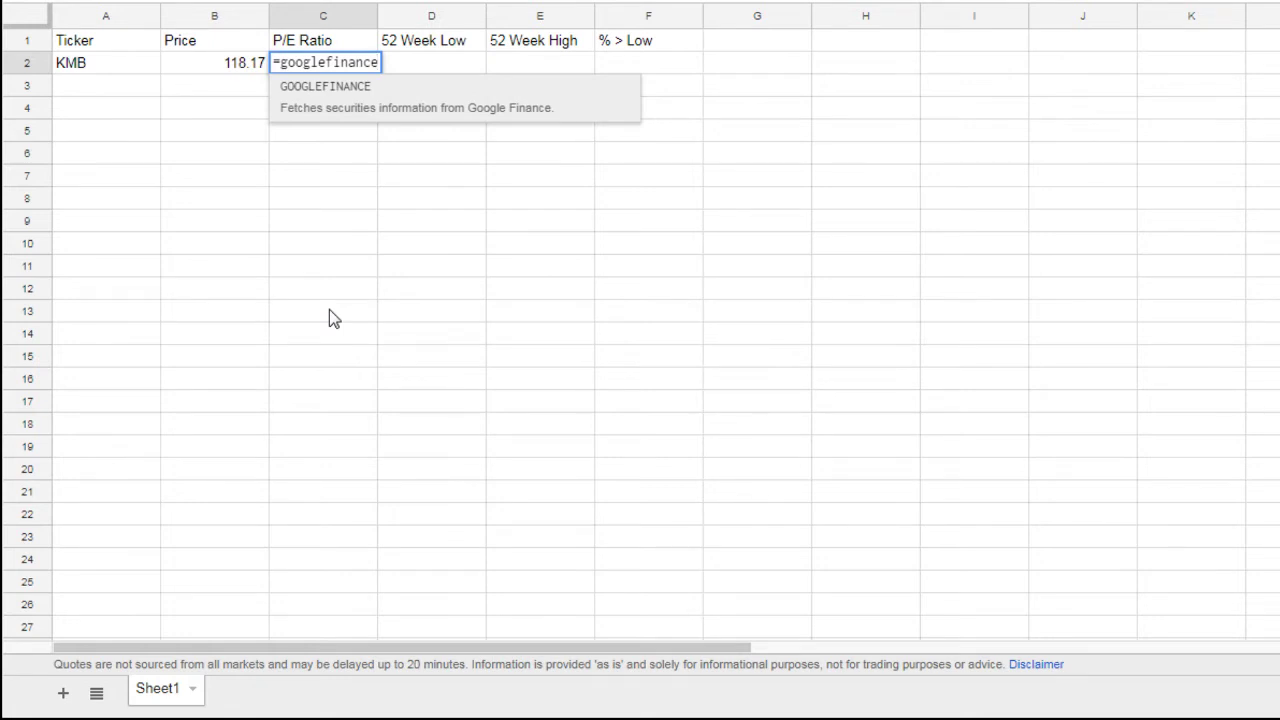
{"action": "type", "text": "("}
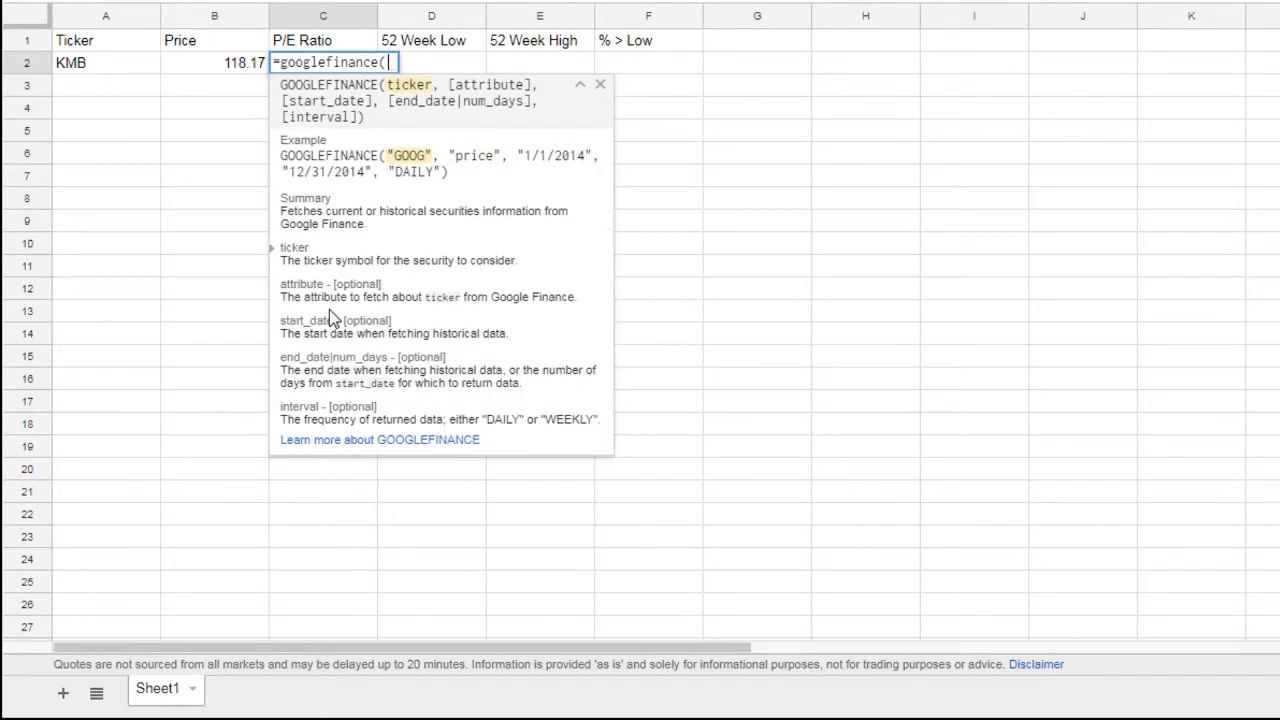
{"action": "type", "text": "a2"}
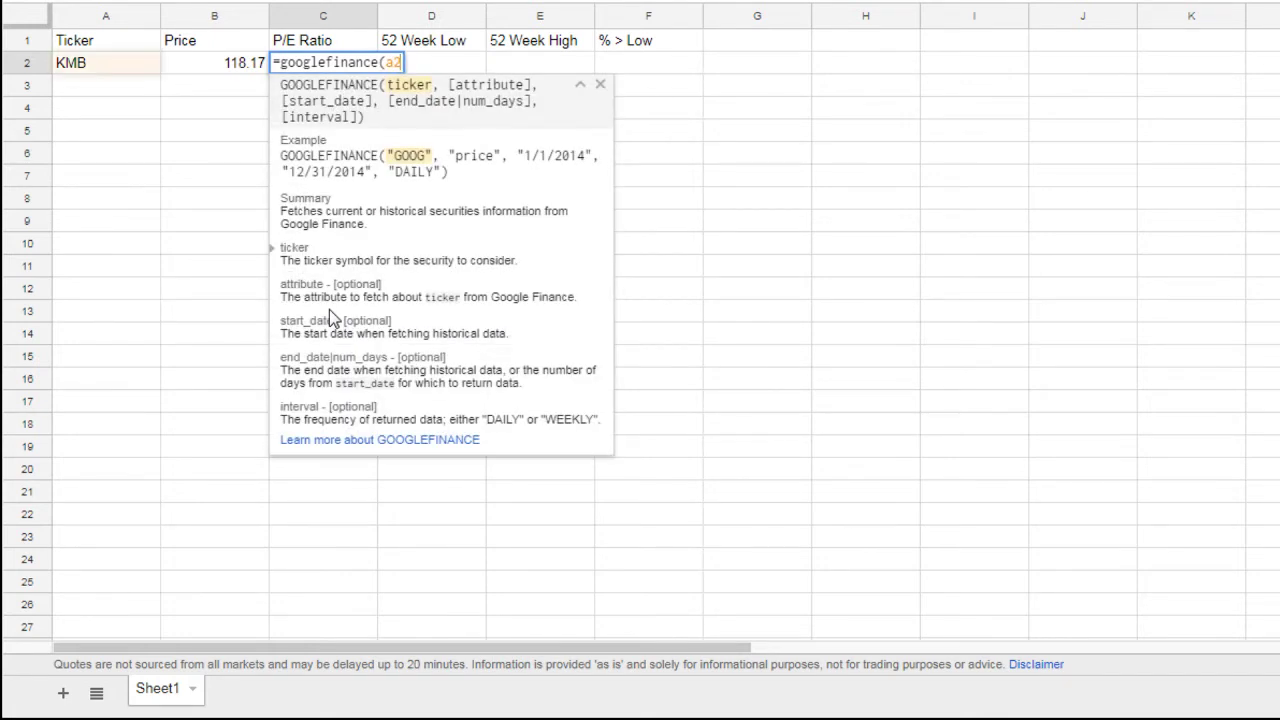
{"action": "type", "text": ","}
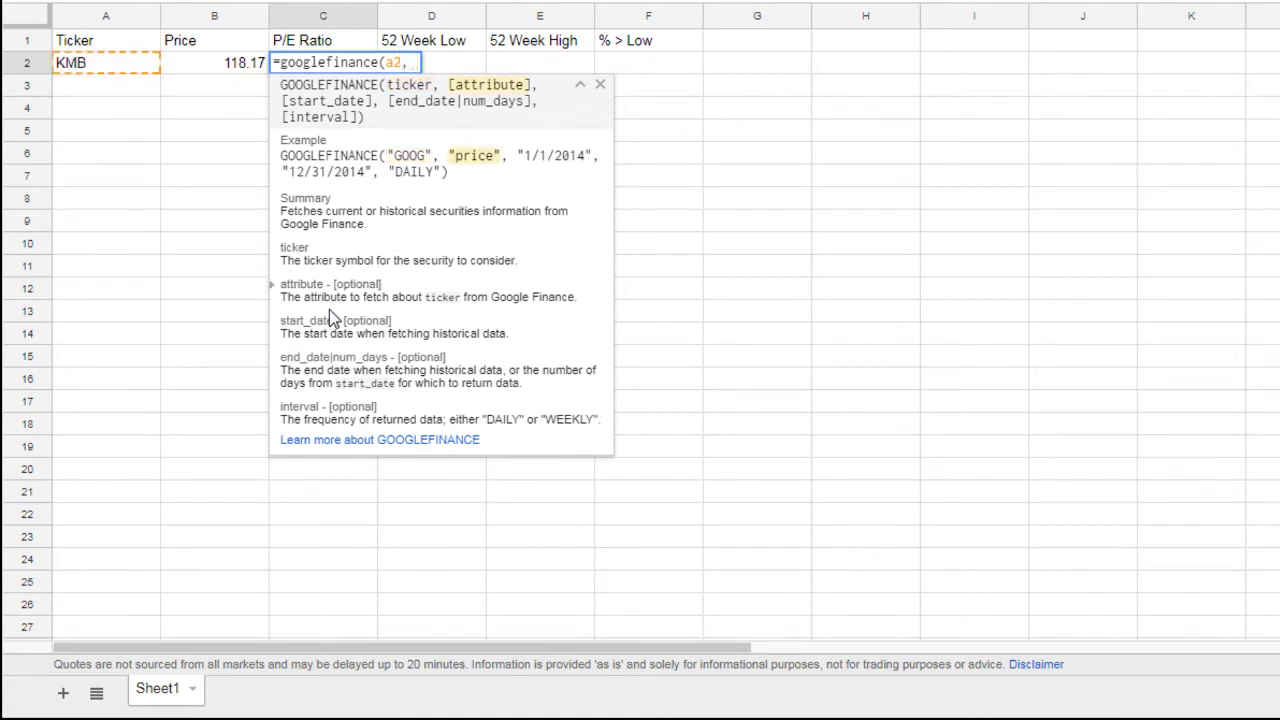
{"action": "type", "text": "\"pe\")"}
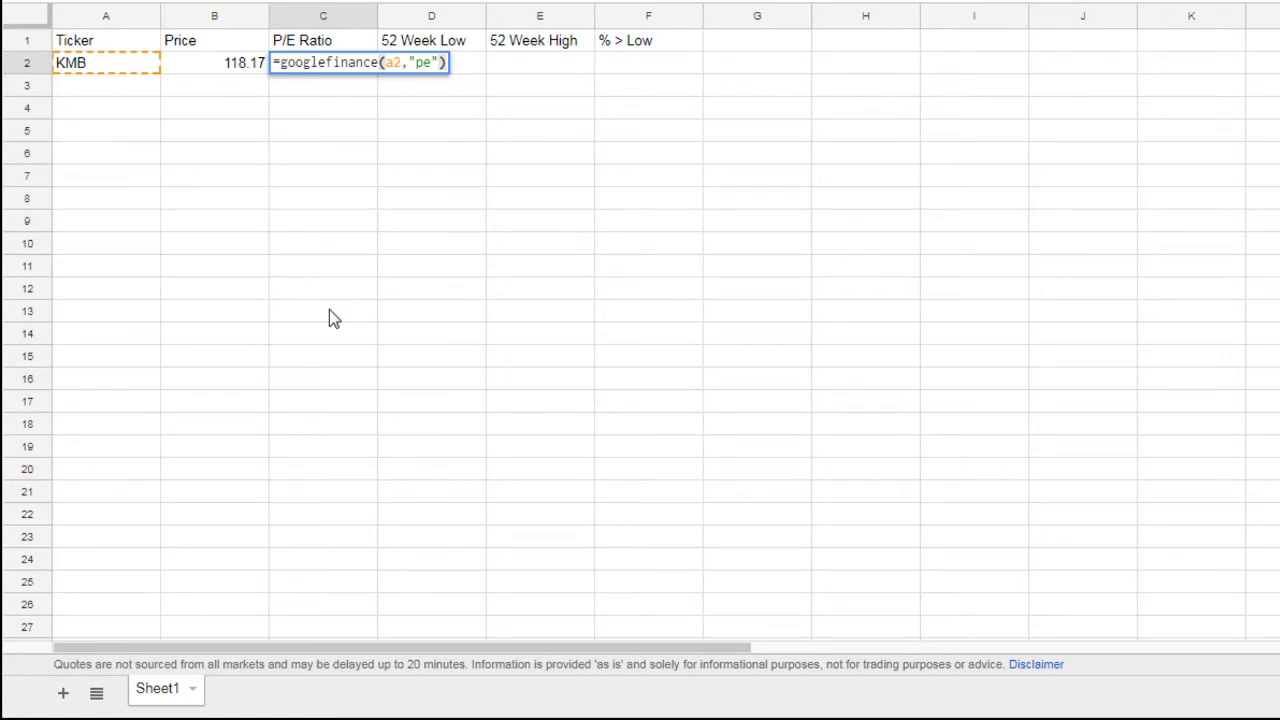
Commit KMB's P/E (19.5) and enter =googlefinance(a2,"low52") in D2, showing 109.67.
{"action": "key", "text": "Tab"}
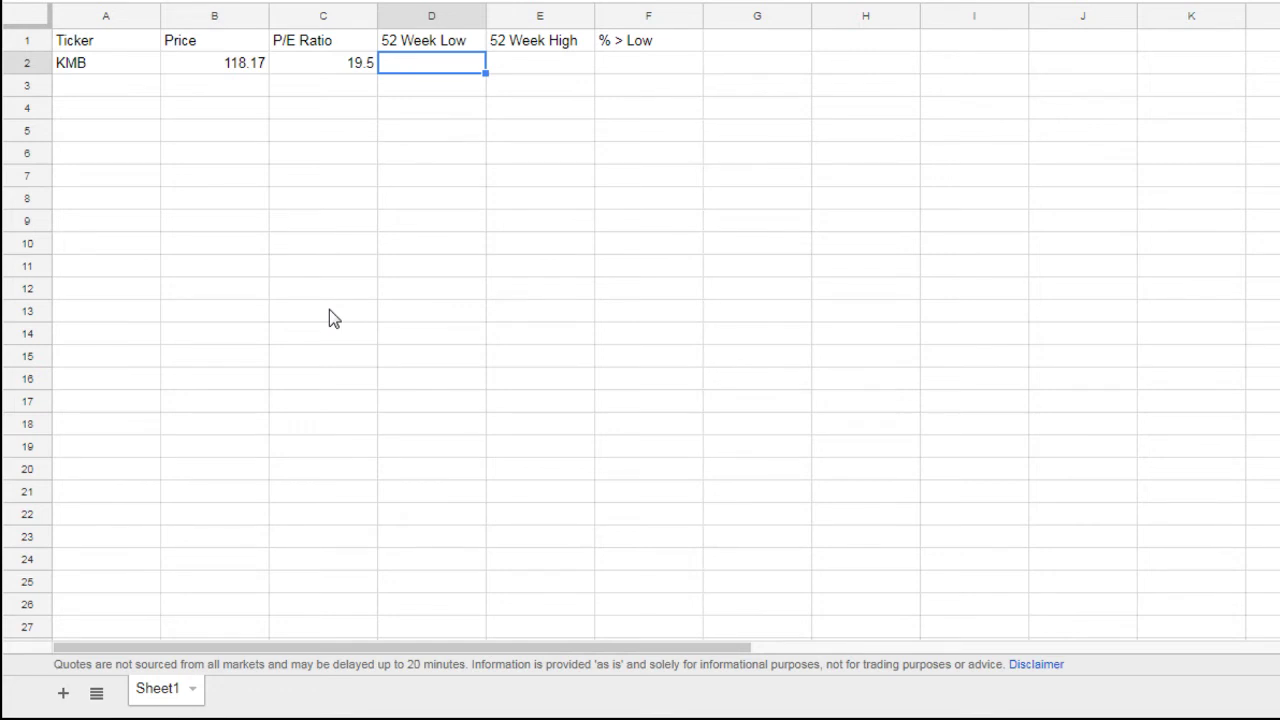
{"action": "type", "text": "=goog"}
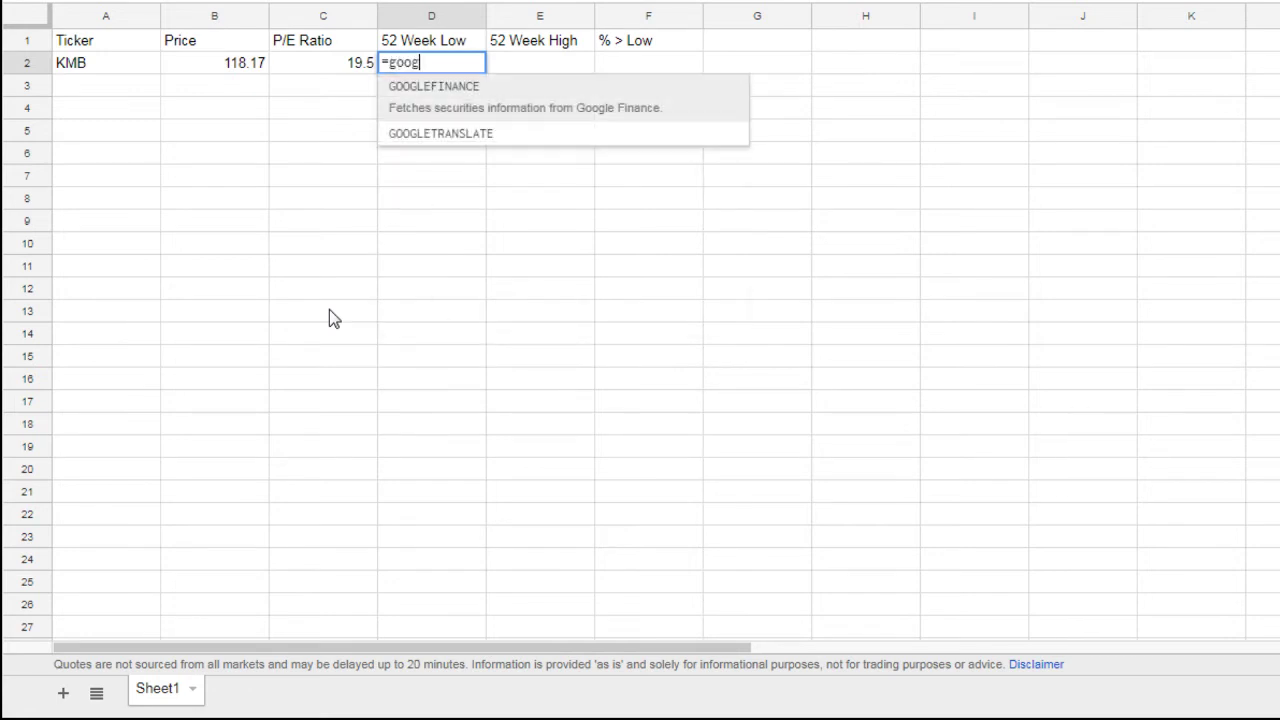
{"action": "type", "text": "lefinance"}
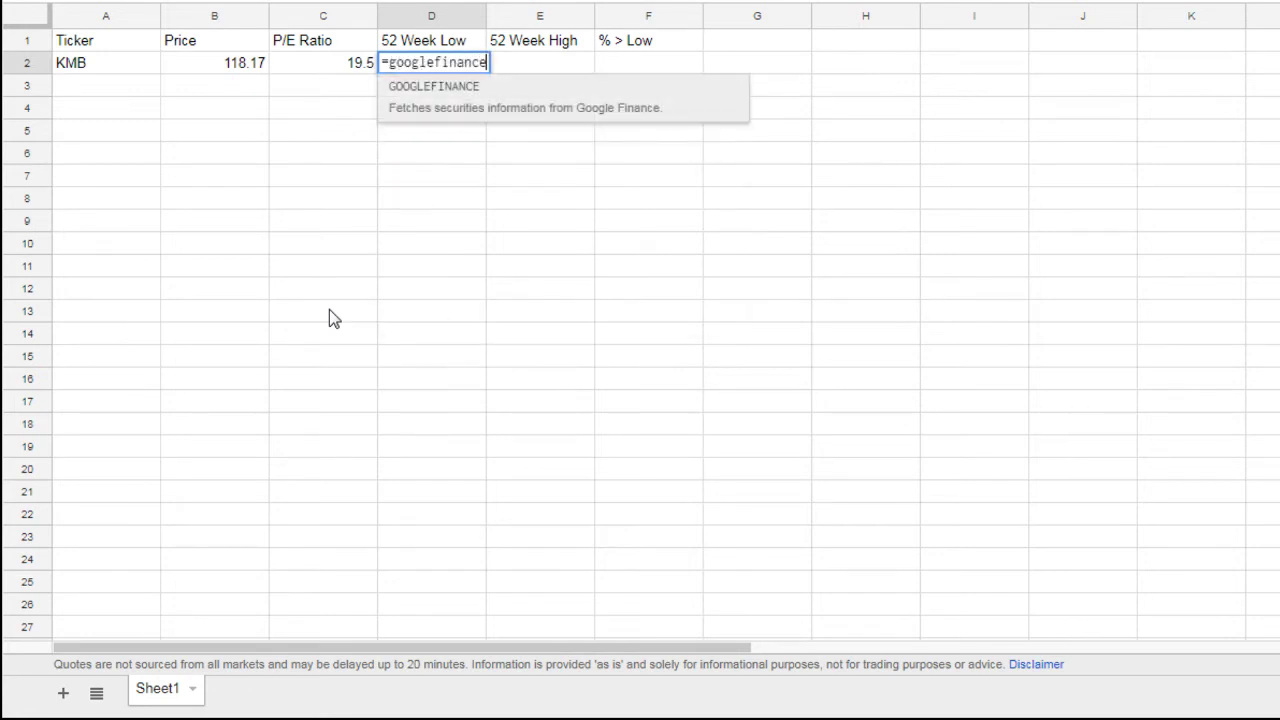
{"action": "type", "text": "("}
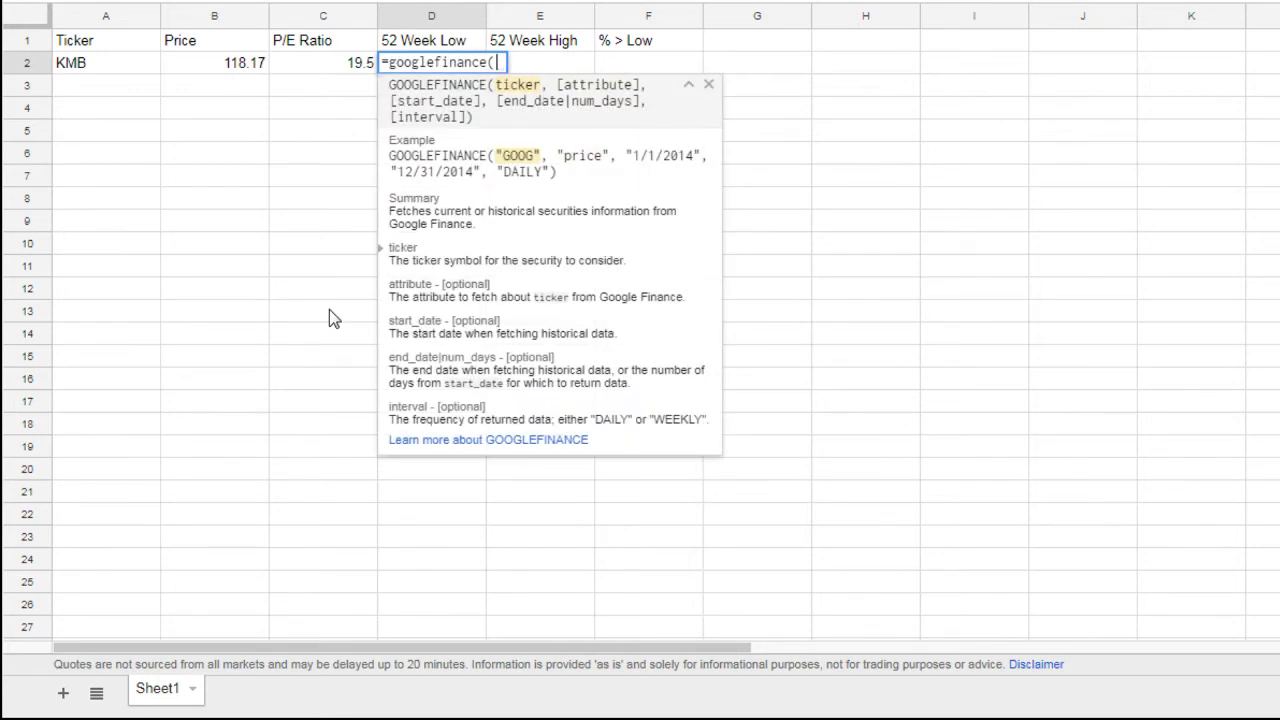
{"action": "type", "text": "a2,l"}
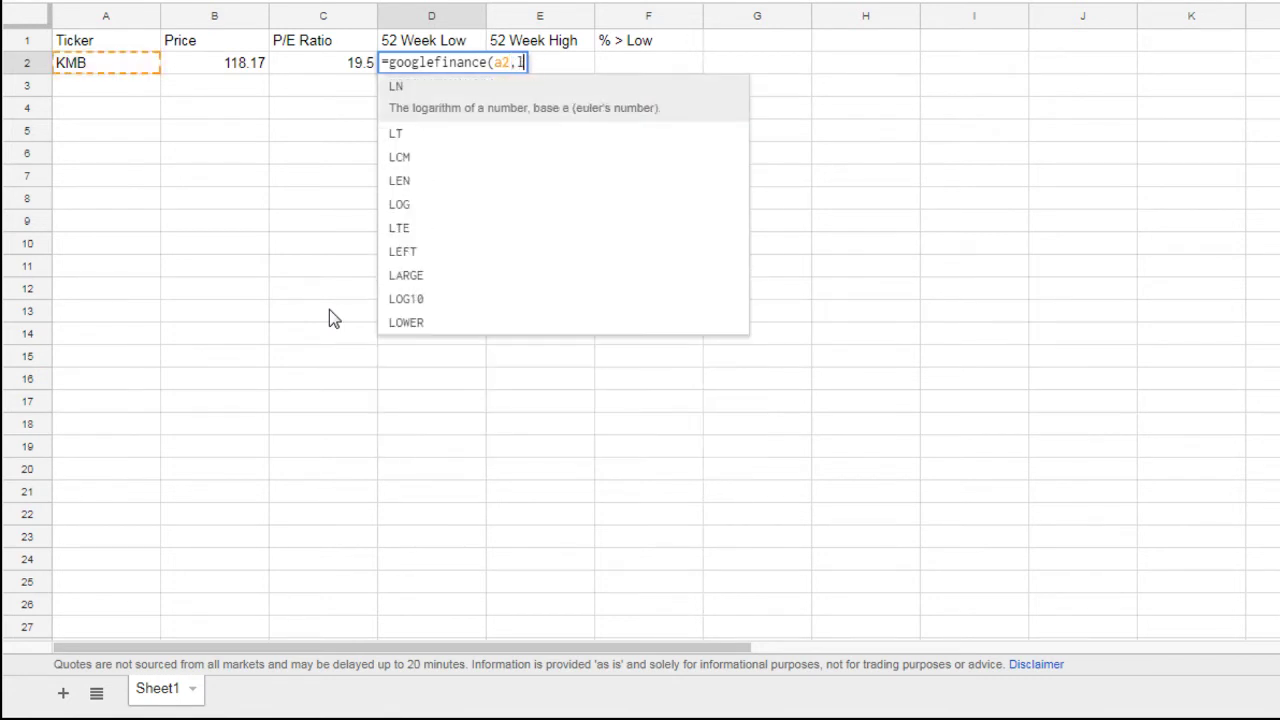
{"action": "key", "text": "BackSpace"}
{"action": "type", "text": "\"low52\")"}
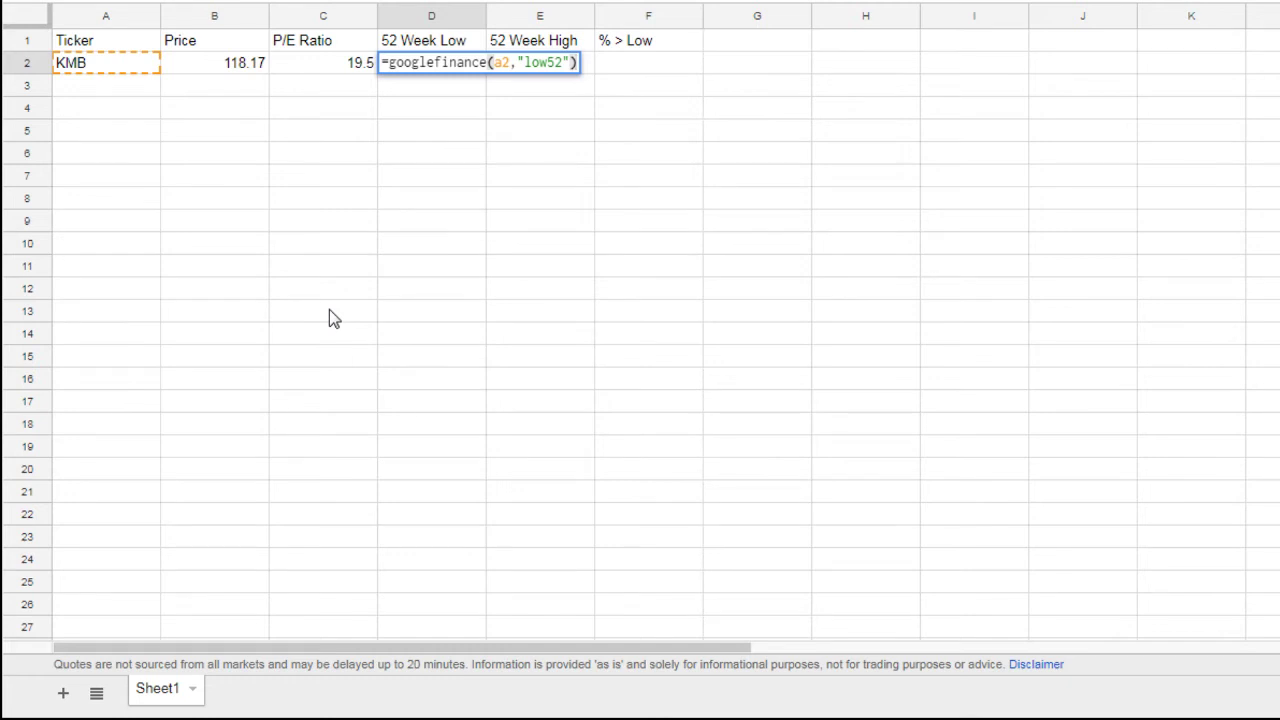
{"action": "key", "text": "Tab"}
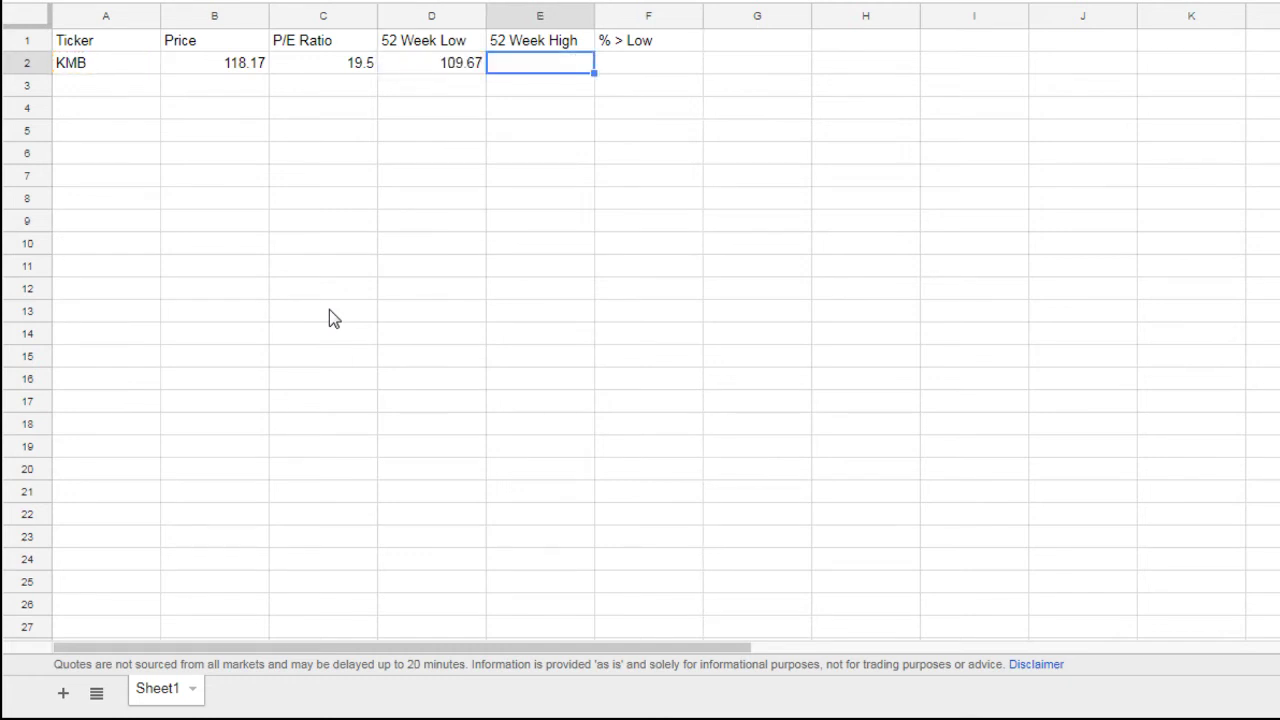
Enter =googlefinance(a2,"high52") in E2 to show KMB's 52-week high of 136.21.
{"action": "type", "text": "=googlein"}
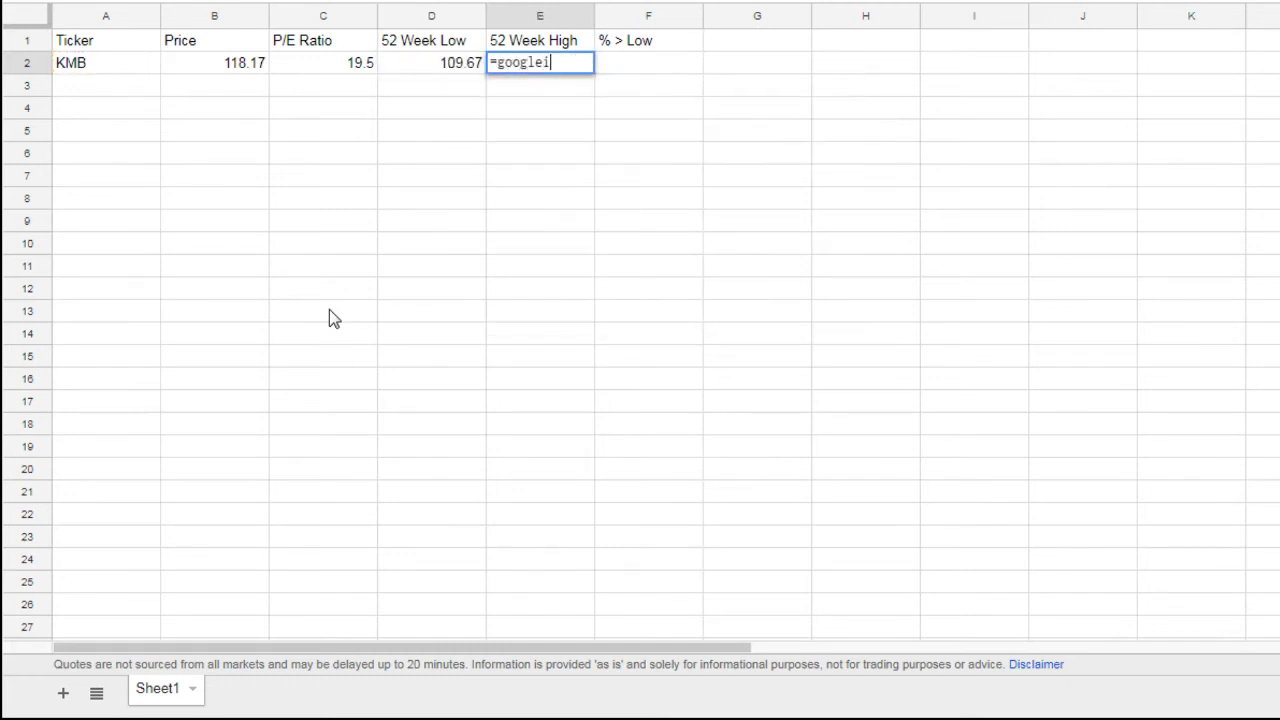
{"action": "key", "text": "BackSpace"}
{"action": "key", "text": "BackSpace"}
{"action": "type", "text": "finance"}
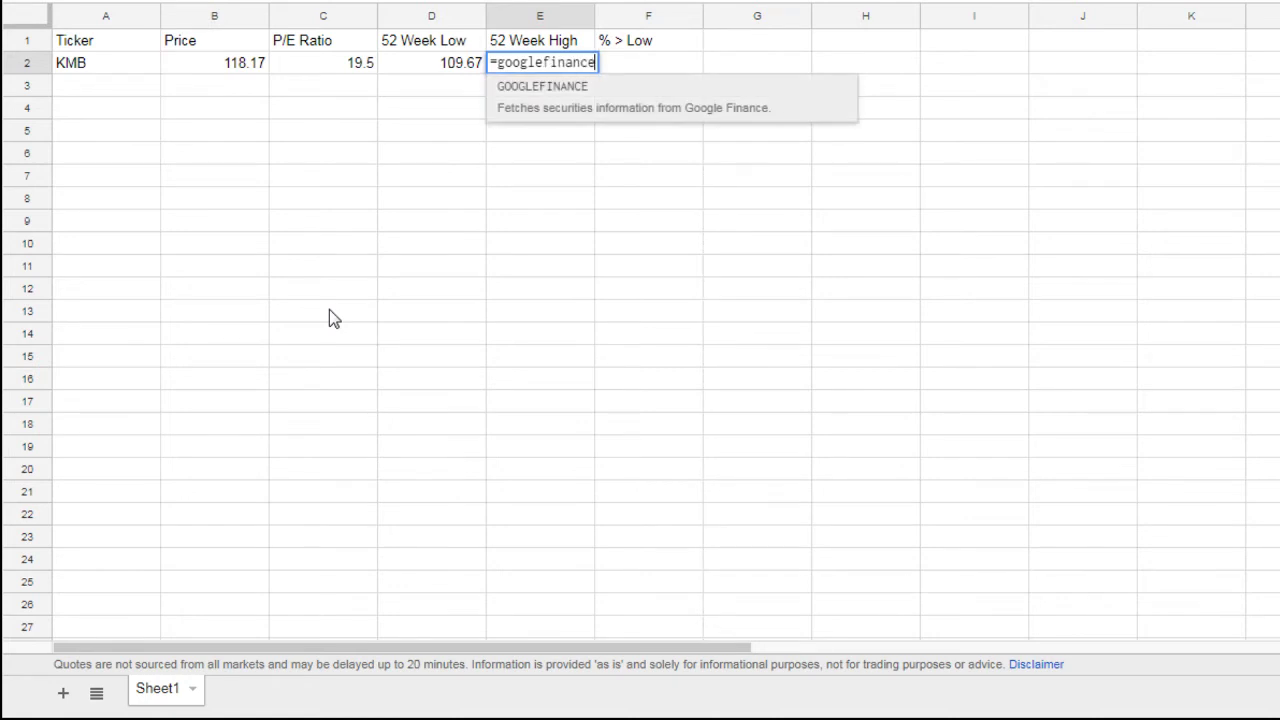
{"action": "type", "text": "("}
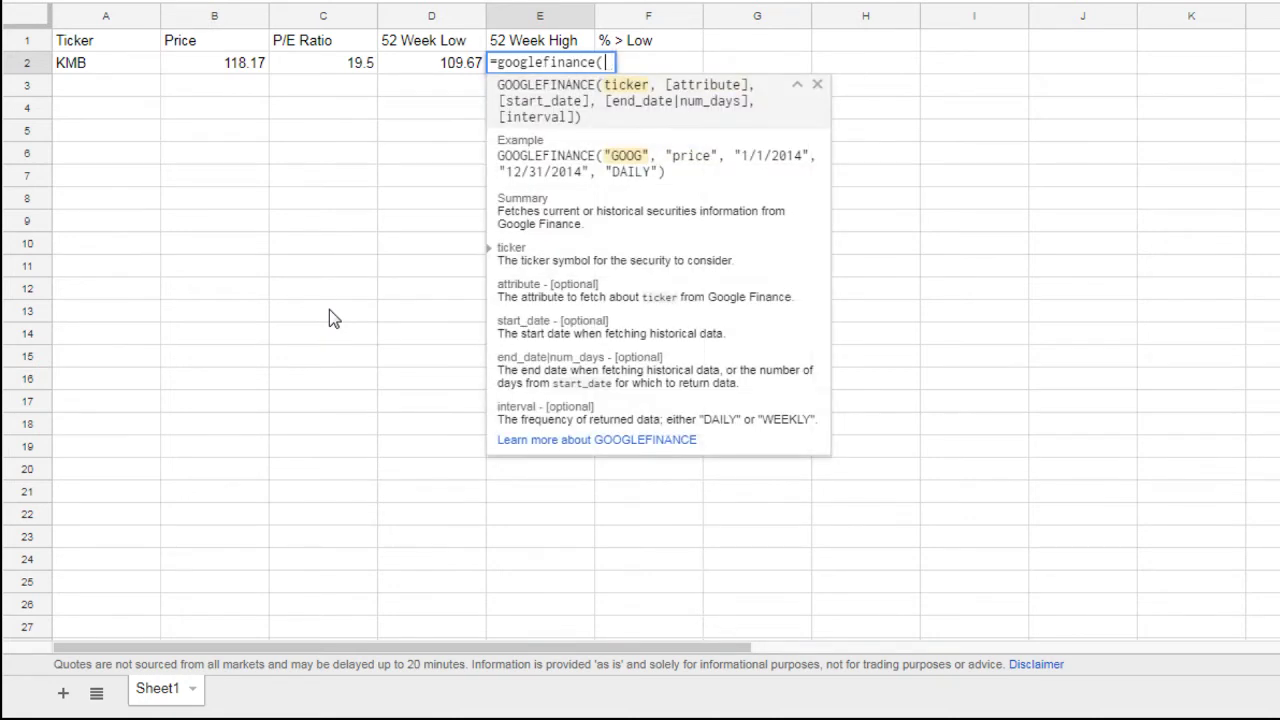
{"action": "type", "text": "a2,\""}
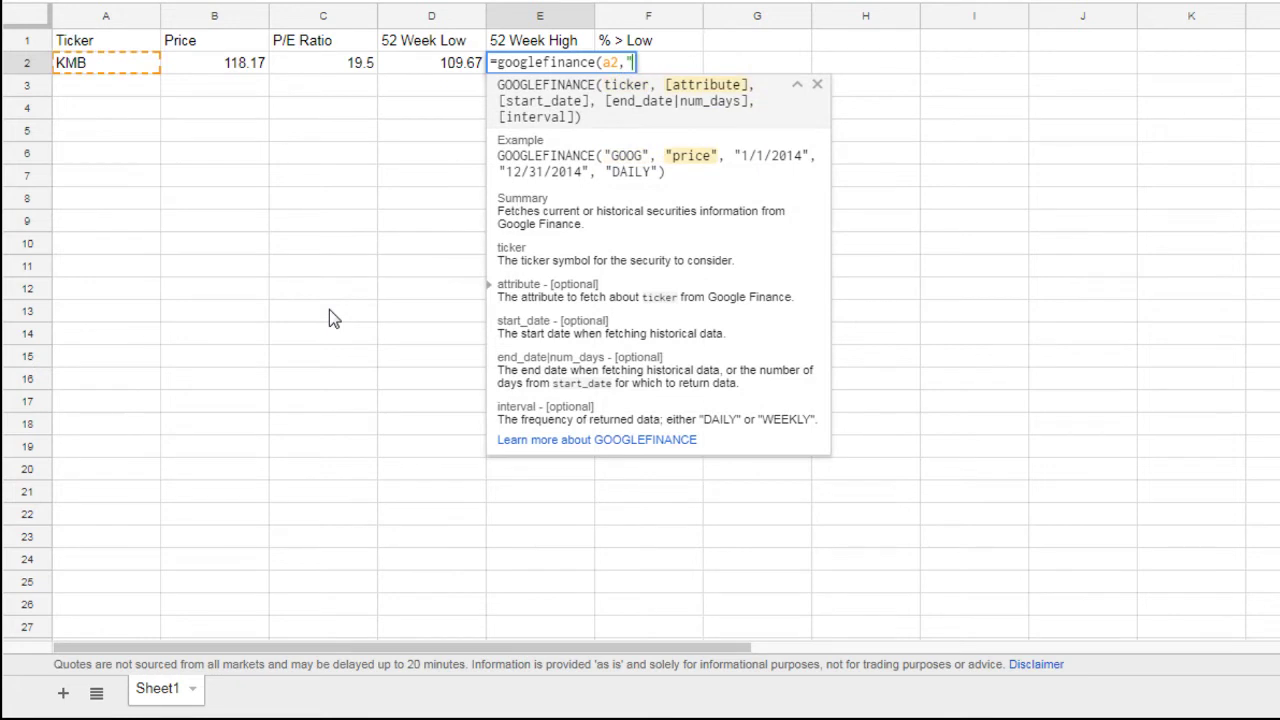
{"action": "type", "text": "high52"}
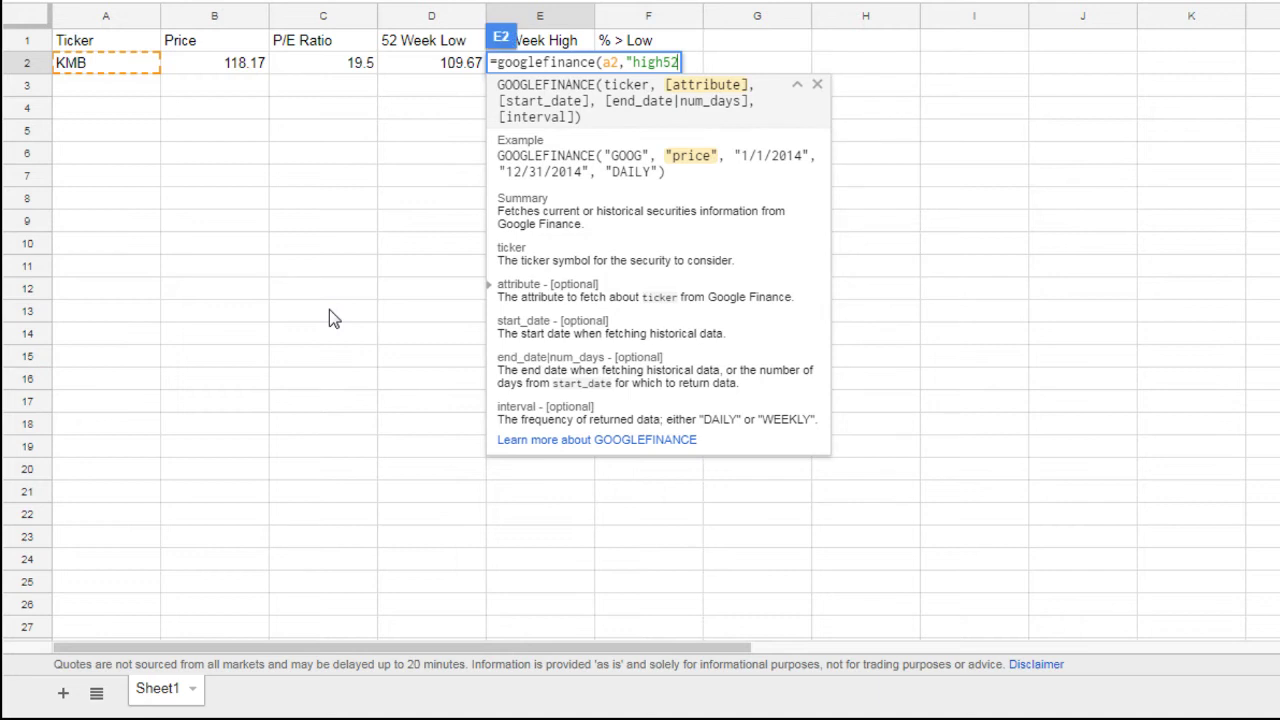
{"action": "type", "text": "\")"}
{"action": "key", "text": "Return"}
{"action": "key", "text": "Right"}
{"action": "key", "text": "Right"}
{"action": "key", "text": "Right"}
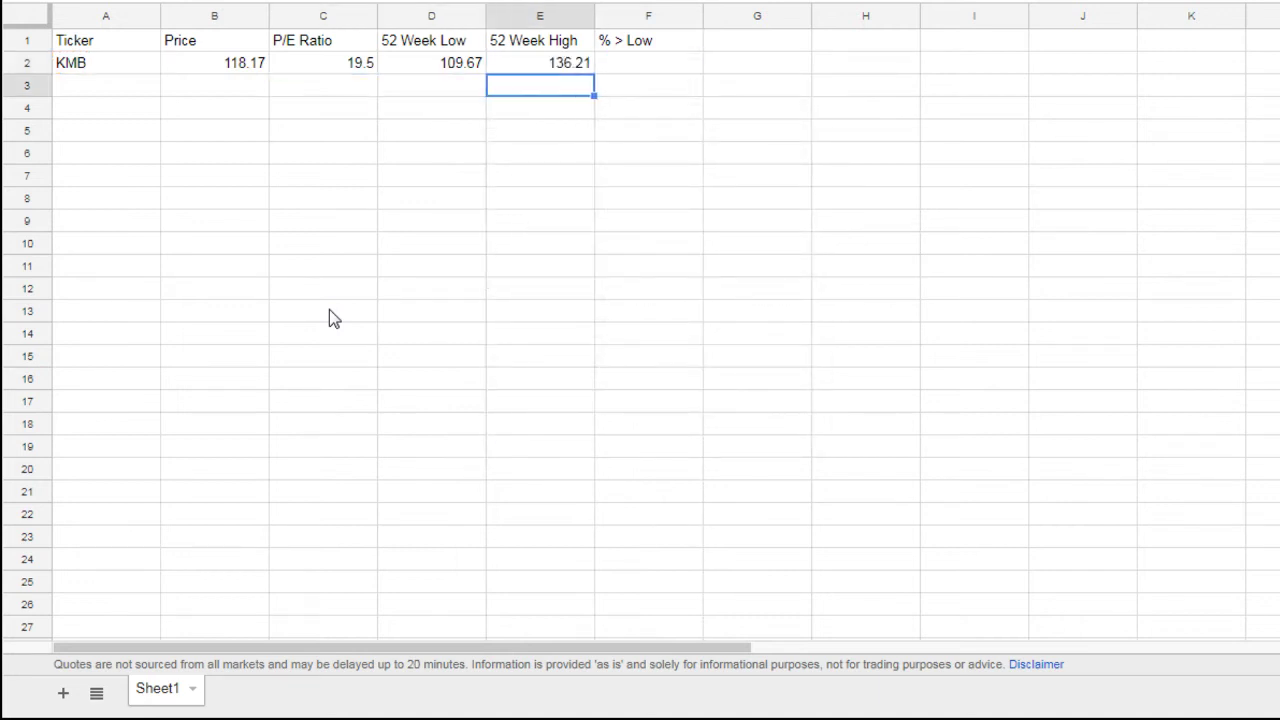
{"action": "key", "text": "Up"}
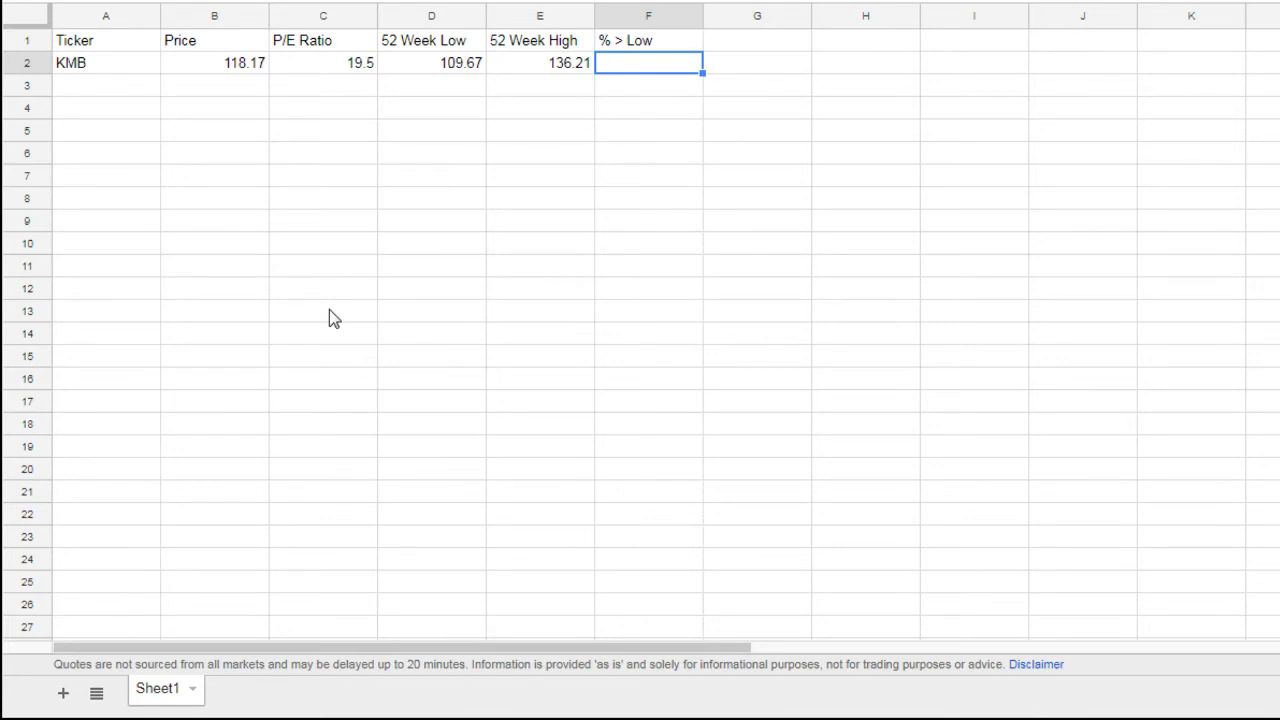
Enter =(B2-D2)/D2 in F2, giving 0.077505243 for KMB.
{"action": "type", "text": "=(B2"}
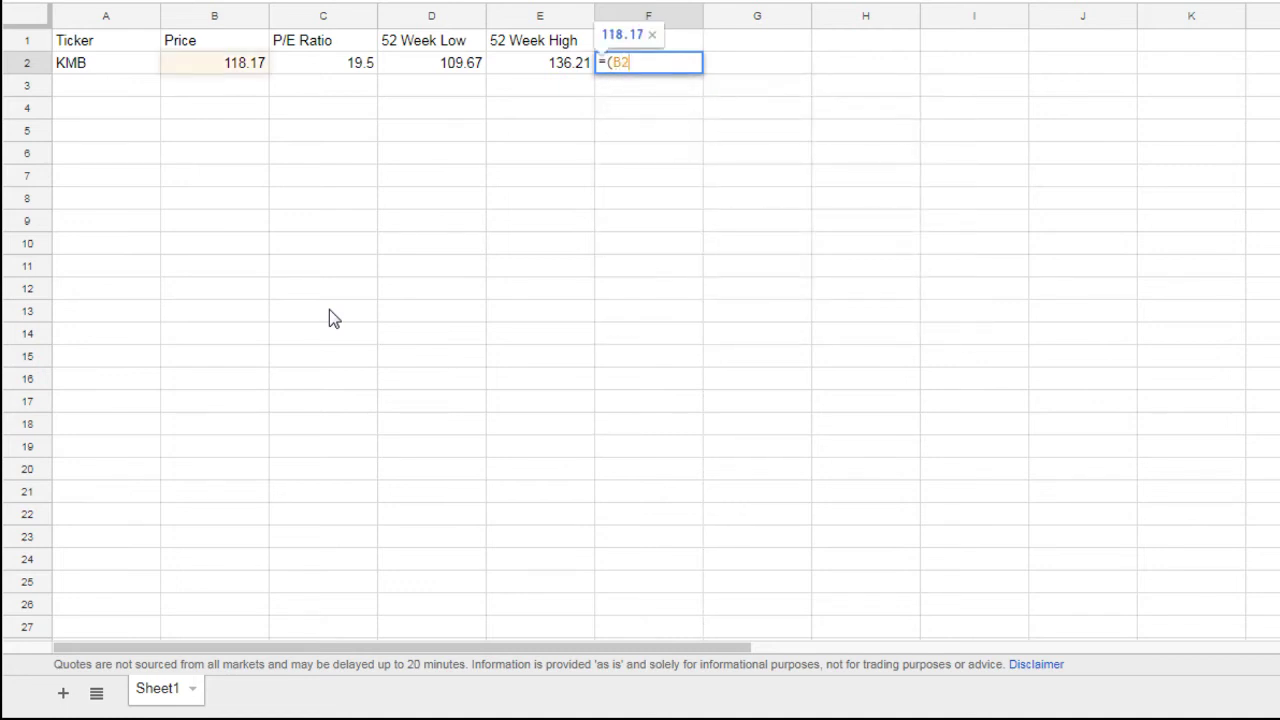
{"action": "type", "text": "-D2"}
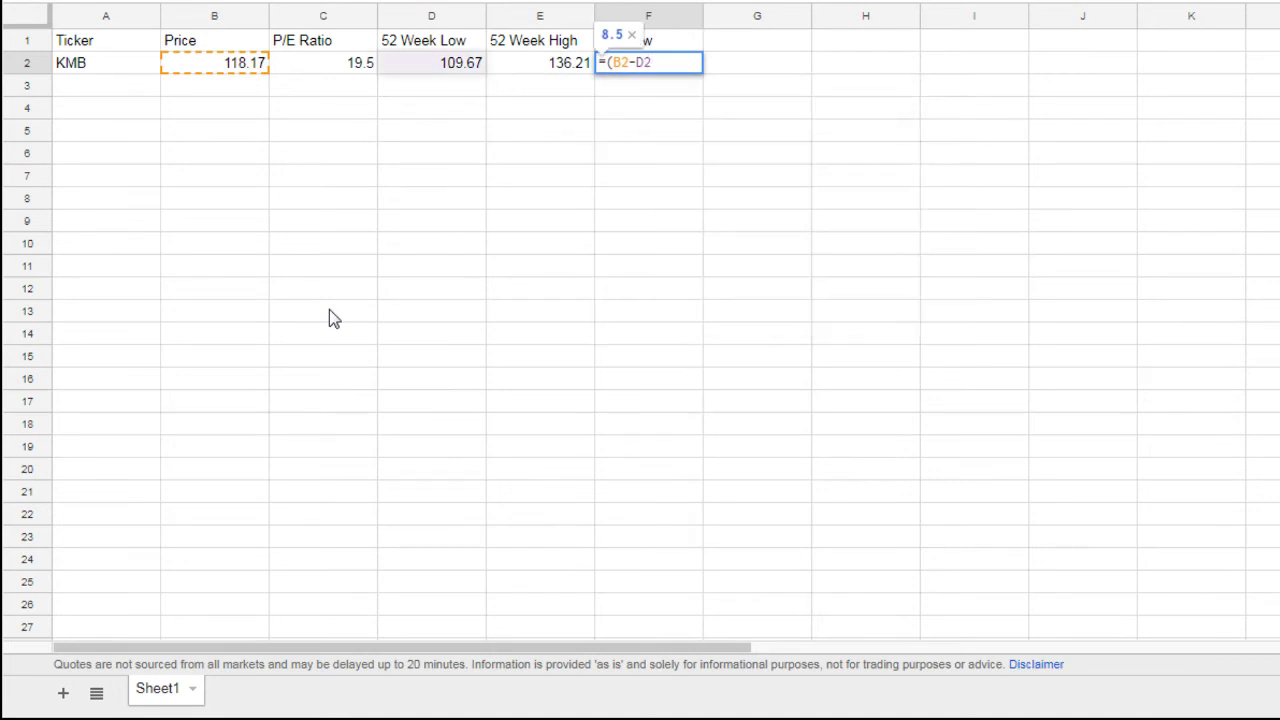
{"action": "type", "text": ")"}
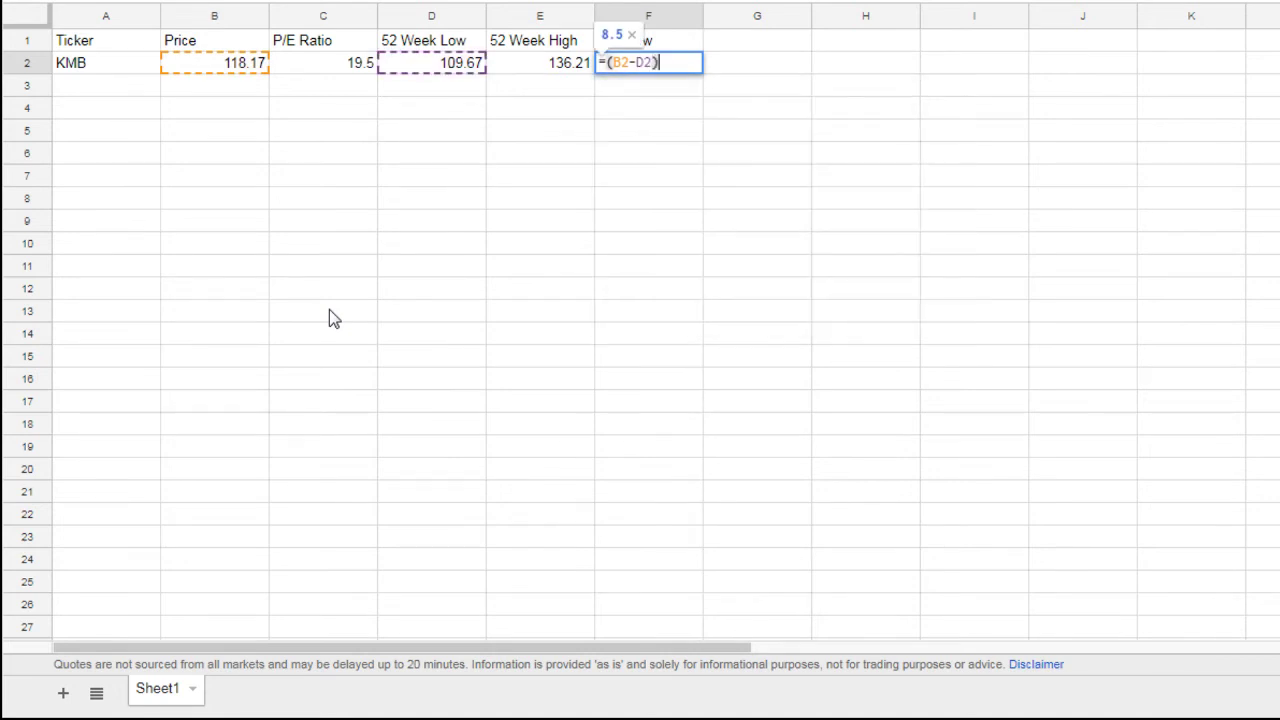
{"action": "type", "text": "/D"}
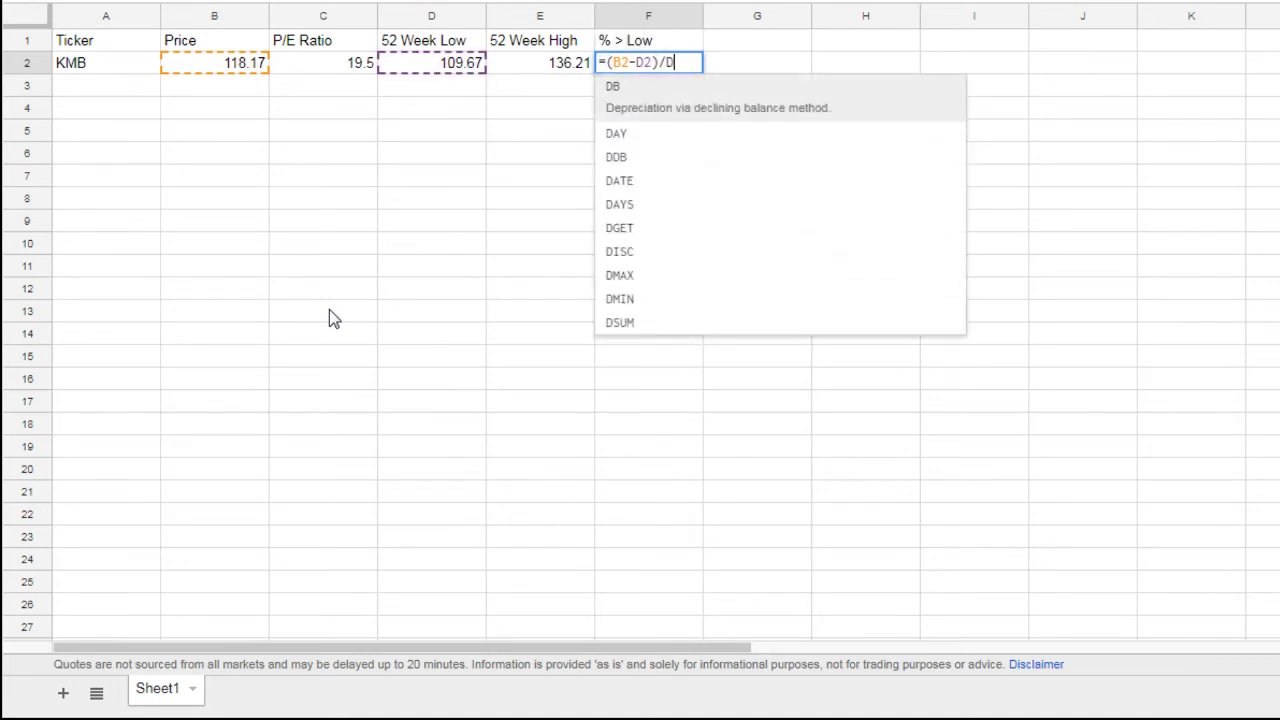
{"action": "type", "text": "2"}
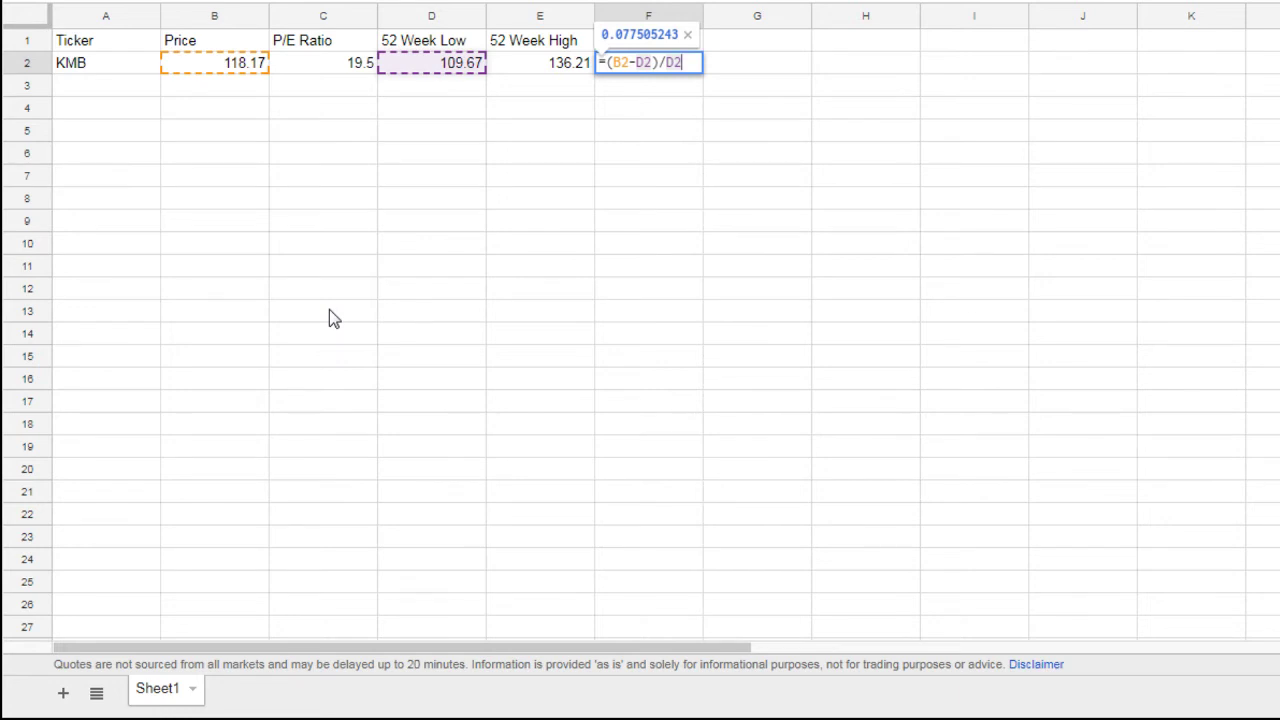
{"action": "key", "text": "Return"}
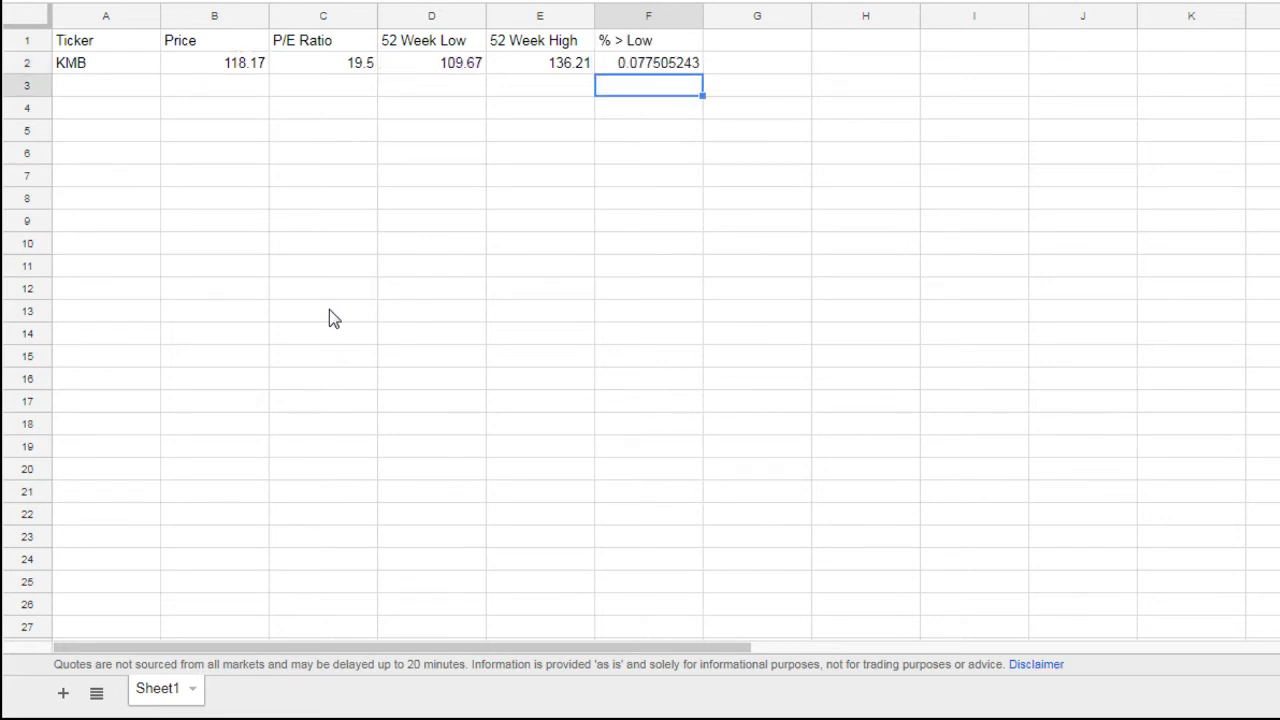
Format F2 as a percent so it reads 7.75%.
{"action": "key", "text": "Up"}
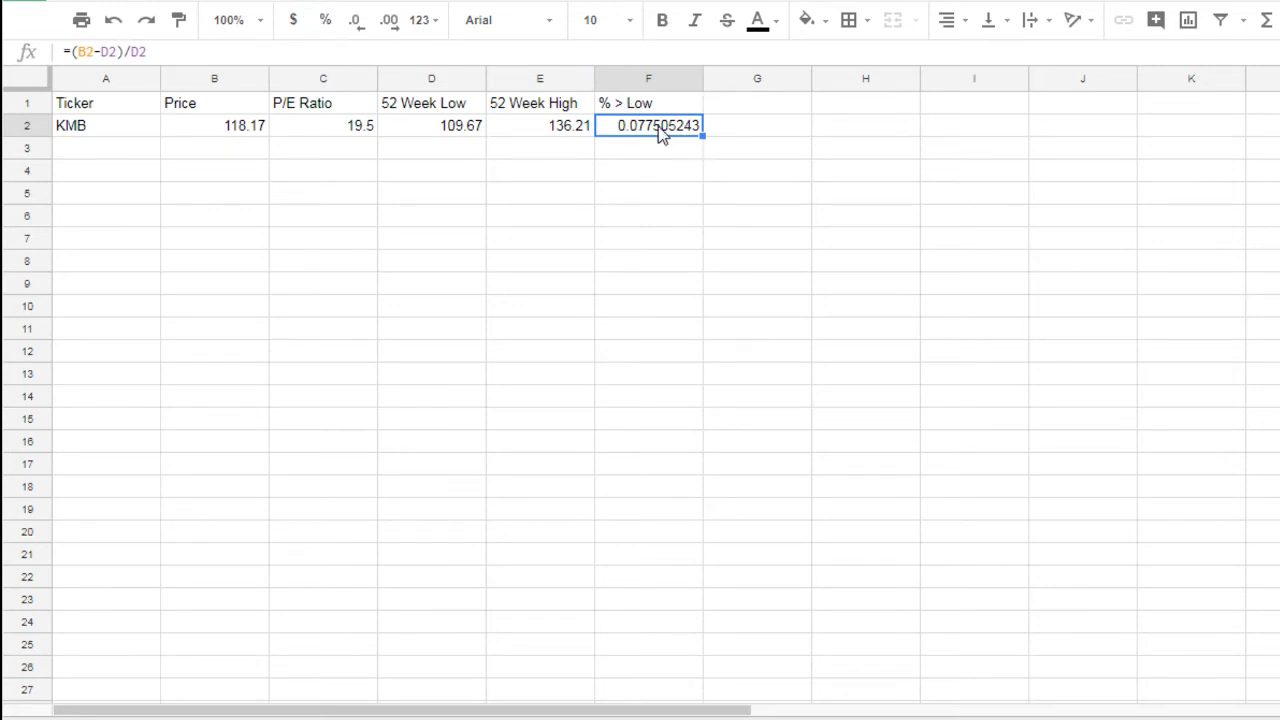
{"action": "left_click", "coordinate": [966, 331]}
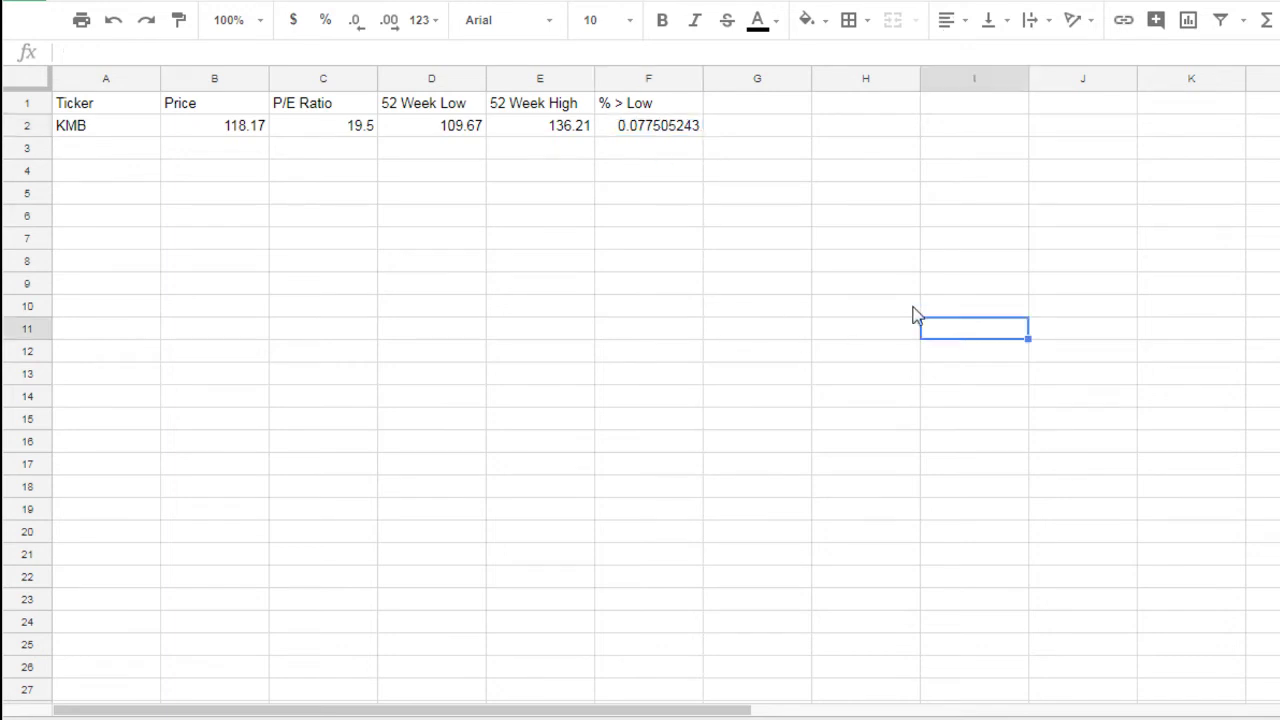
{"action": "left_click", "coordinate": [659, 132]}
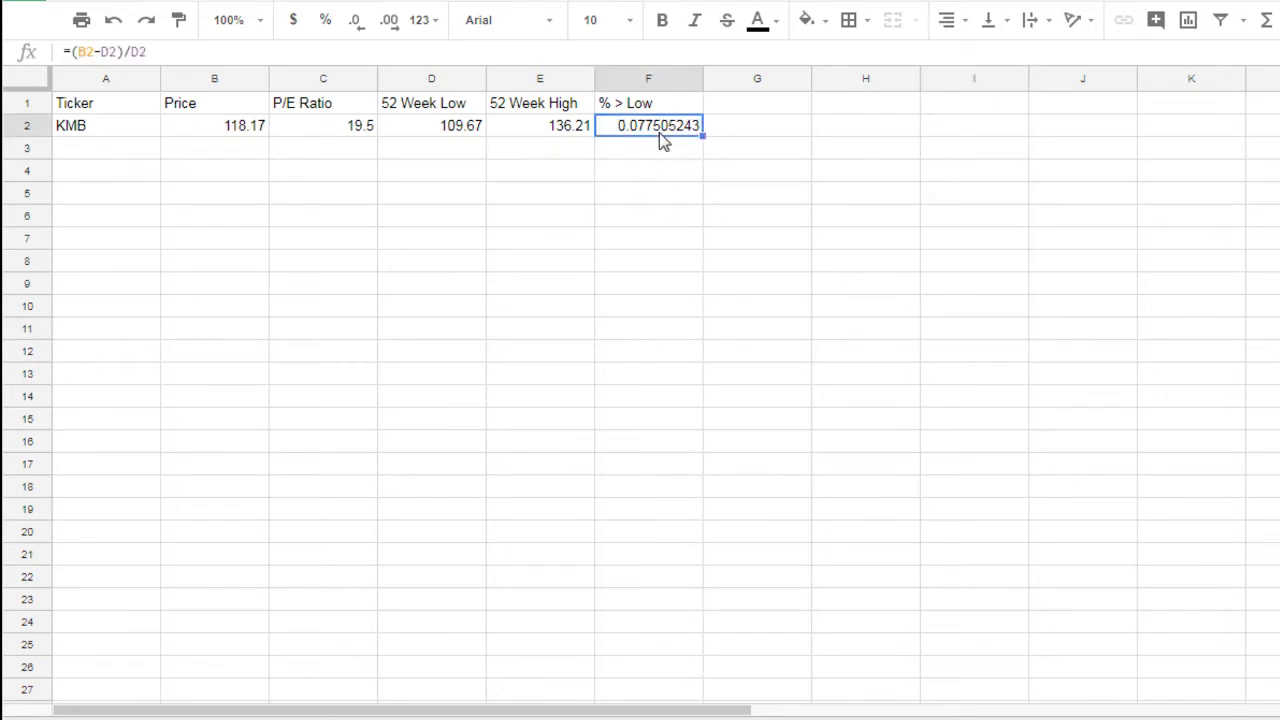
{"action": "left_click", "coordinate": [328, 22]}
Format B2, D2 and E2 as currency: $118.17, $109.67 and $136.21.
{"action": "left_click", "coordinate": [212, 136]}
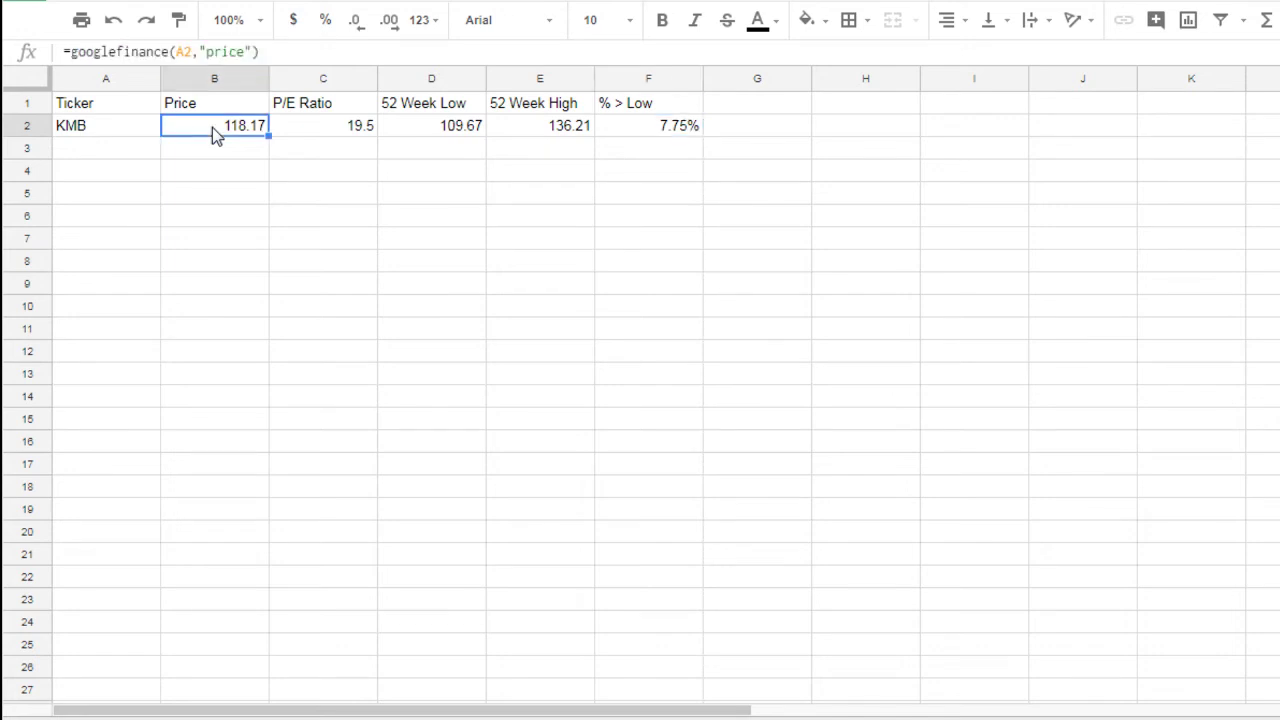
{"action": "left_click", "coordinate": [456, 129], "text": "ctrl"}
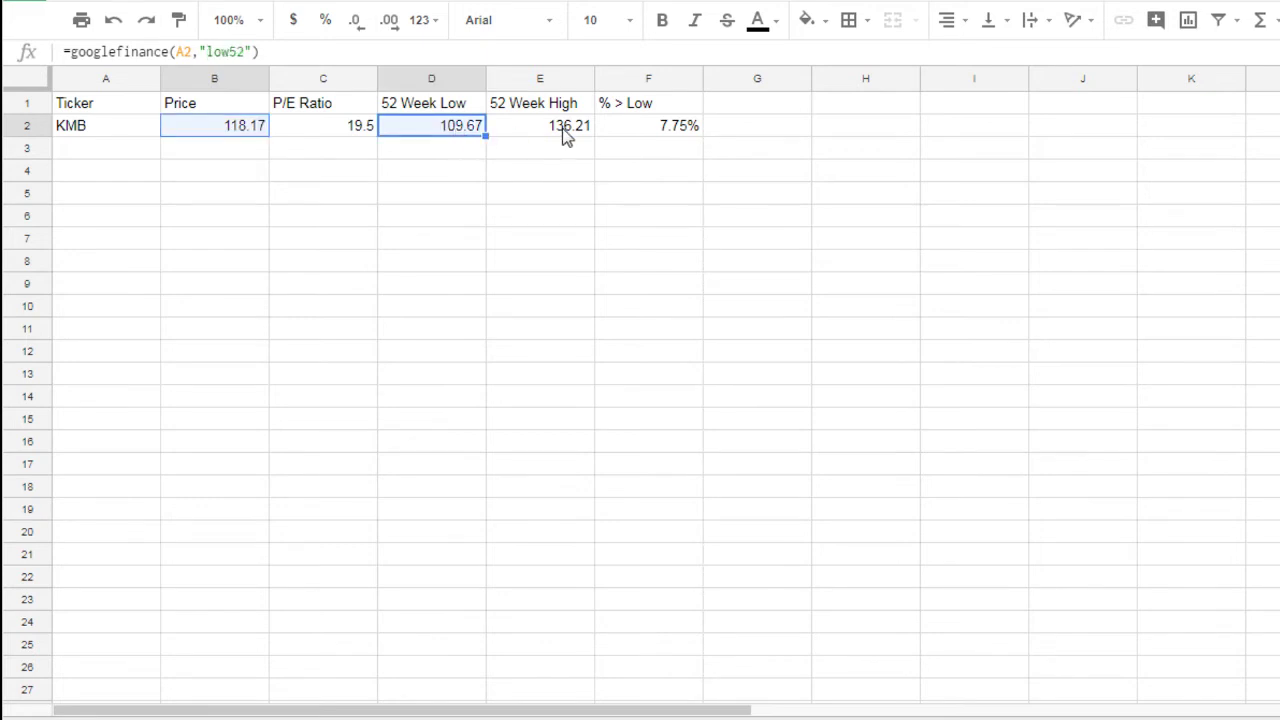
{"action": "left_click", "coordinate": [563, 136], "text": "ctrl"}
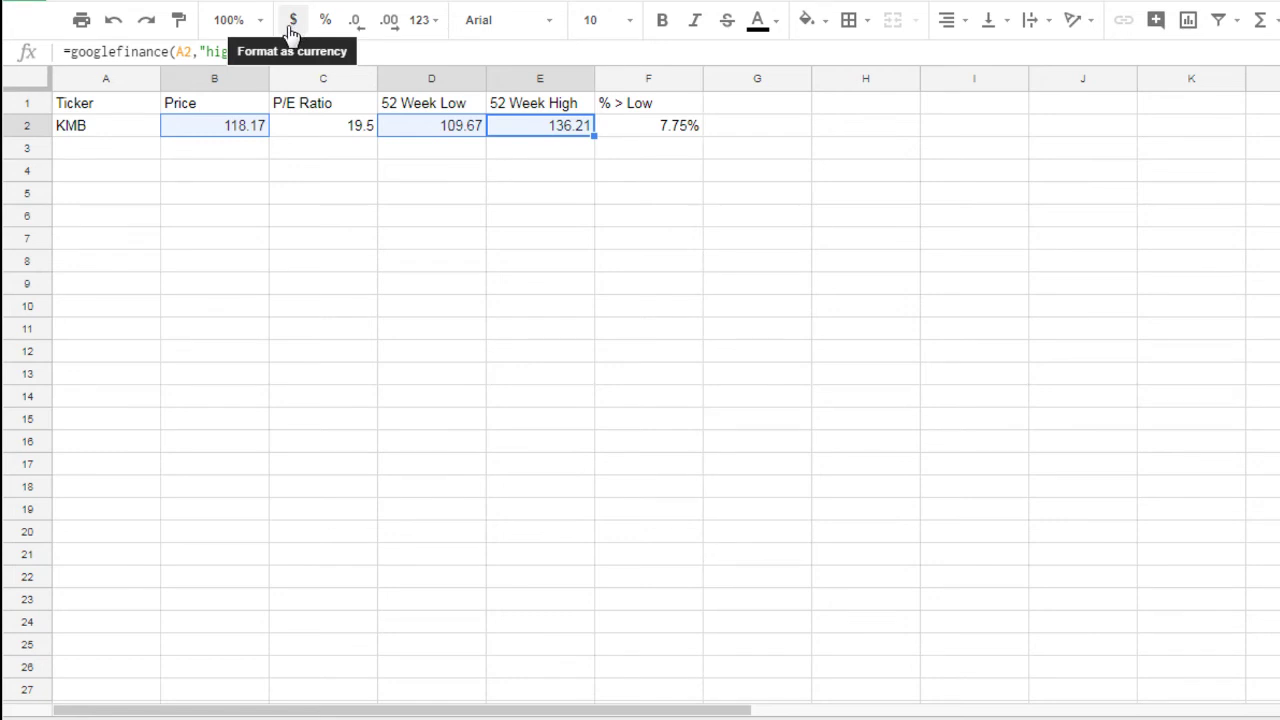
{"action": "left_click", "coordinate": [292, 22]}
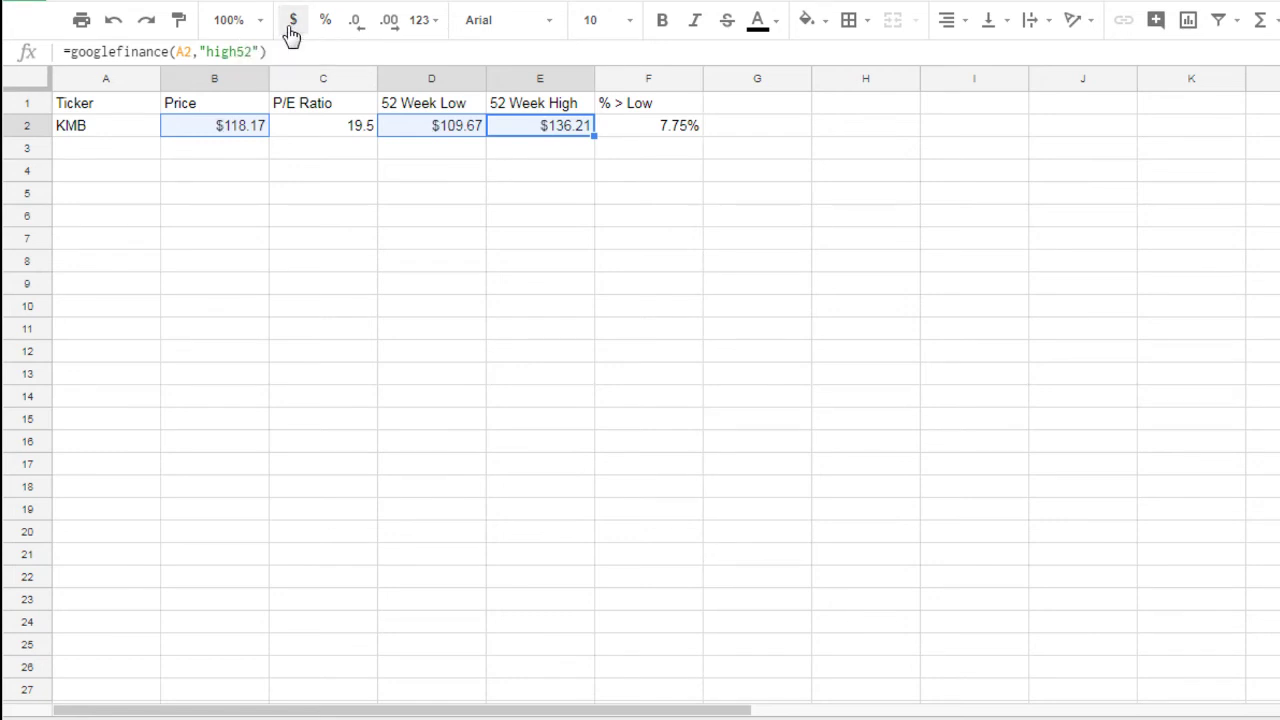
{"action": "left_click", "coordinate": [598, 194]}
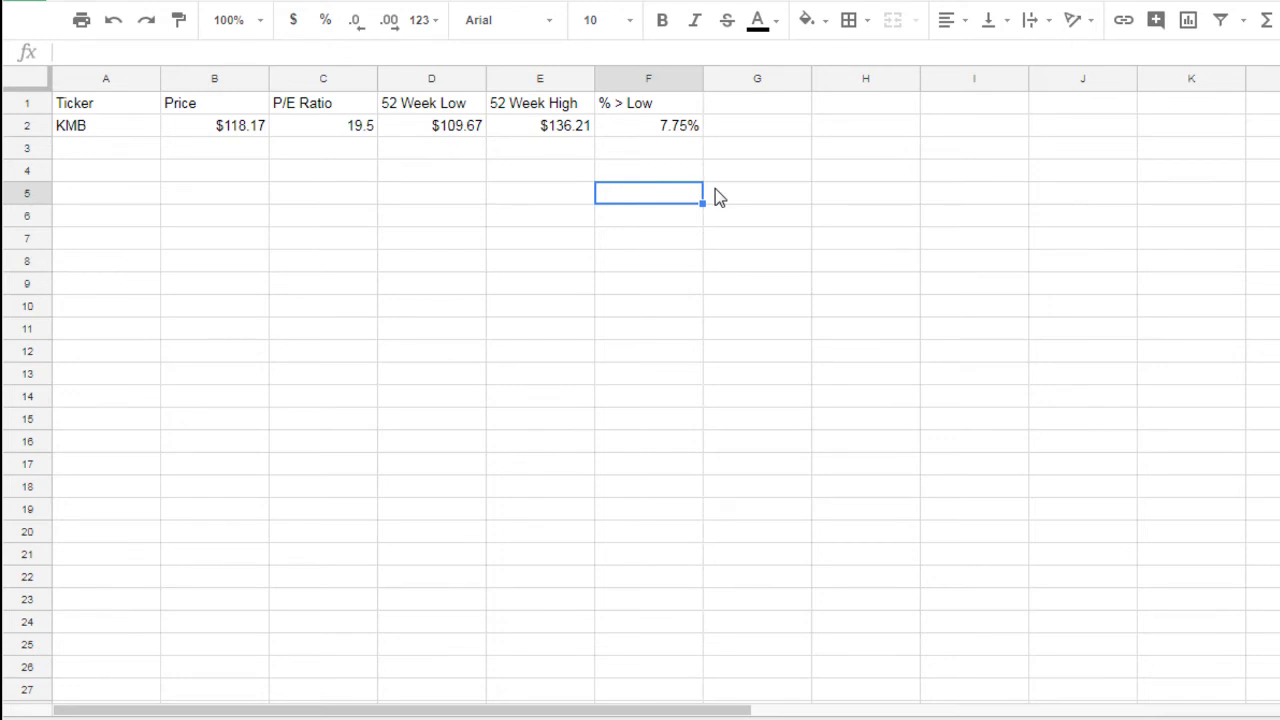
{"action": "left_click", "coordinate": [802, 195]}
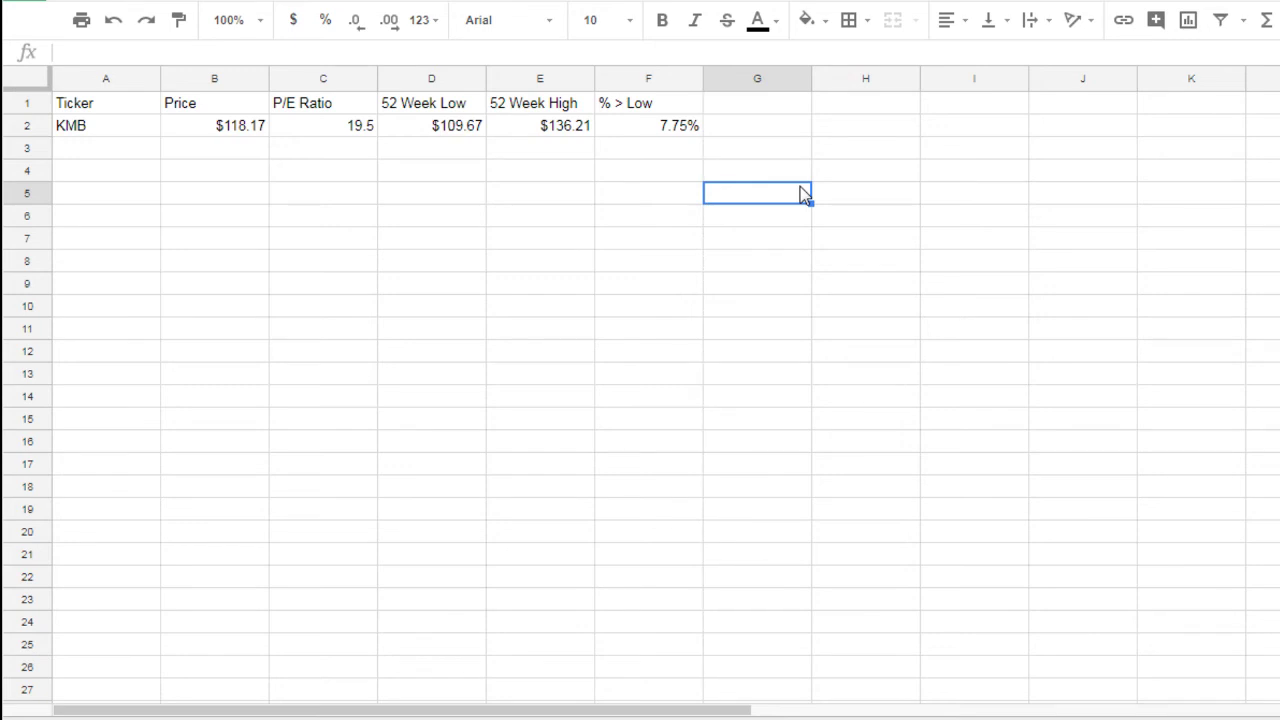
{"action": "left_click", "coordinate": [896, 228]}
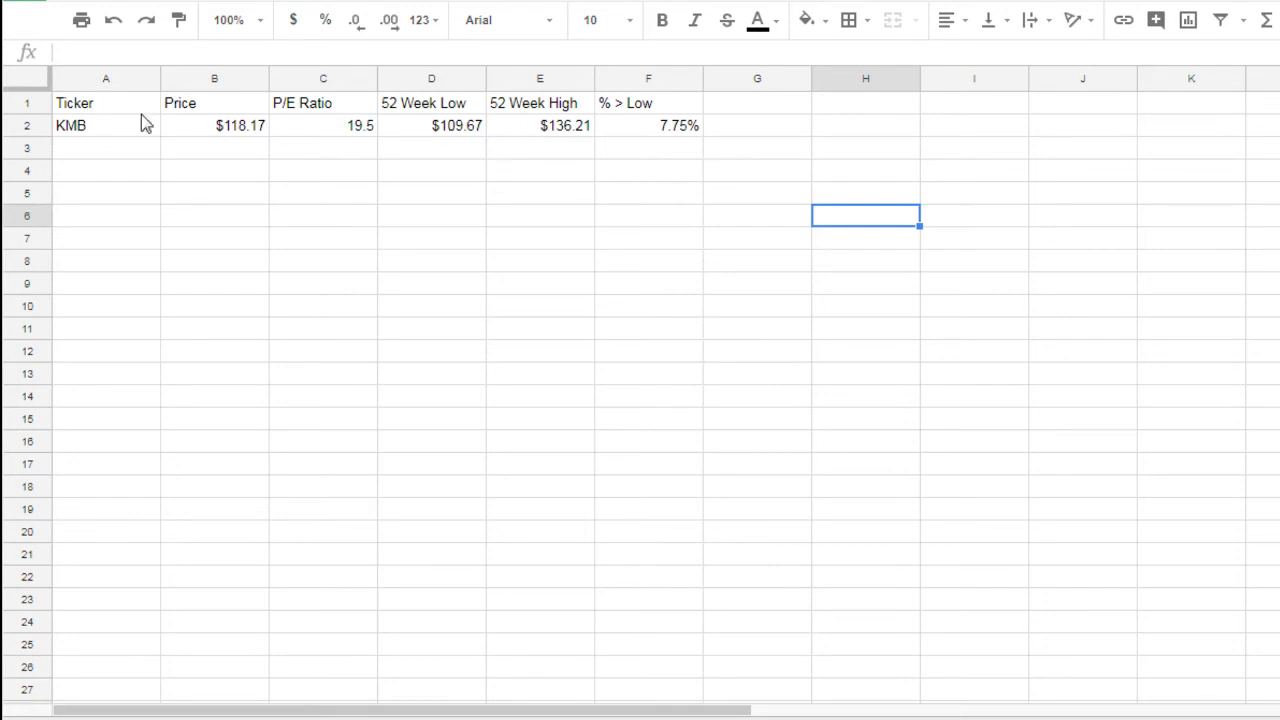
{"action": "left_click", "coordinate": [227, 125]}
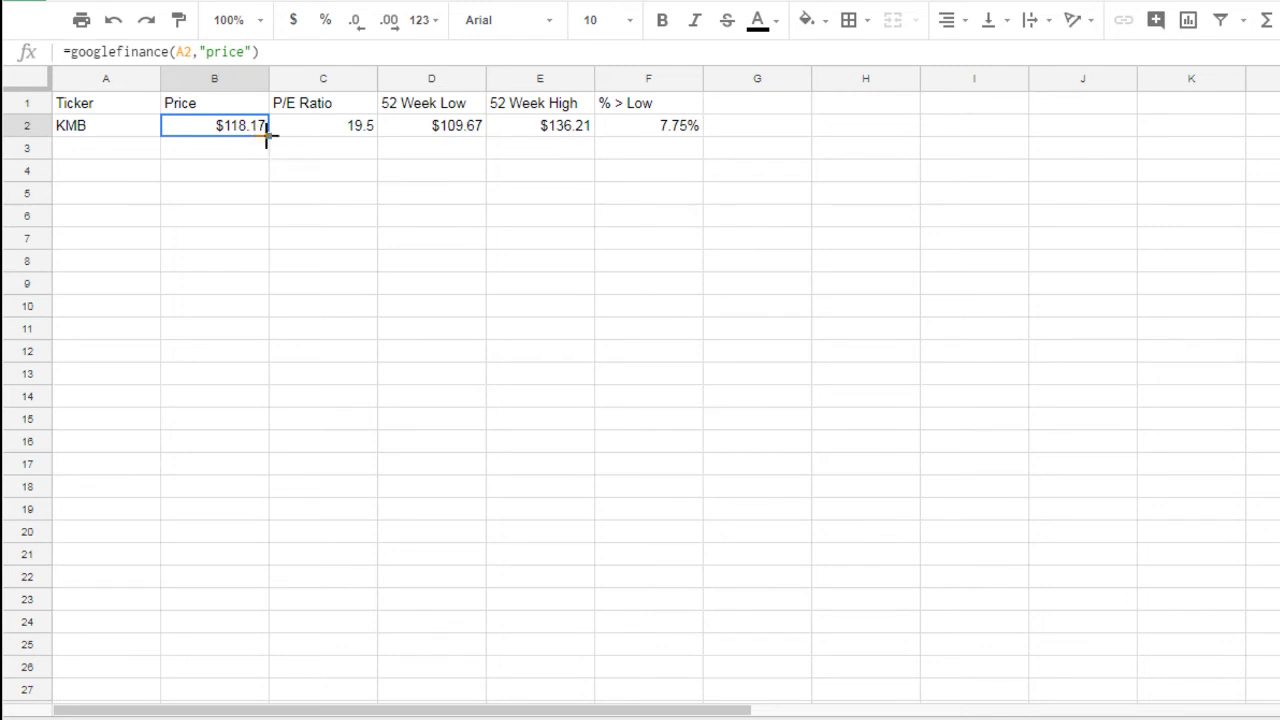
Copy the B2 through F2 formulas down to row 19, where empty tickers show #N/A.
{"action": "left_click_drag", "start_coordinate": [268, 138], "coordinate": [260, 512]}
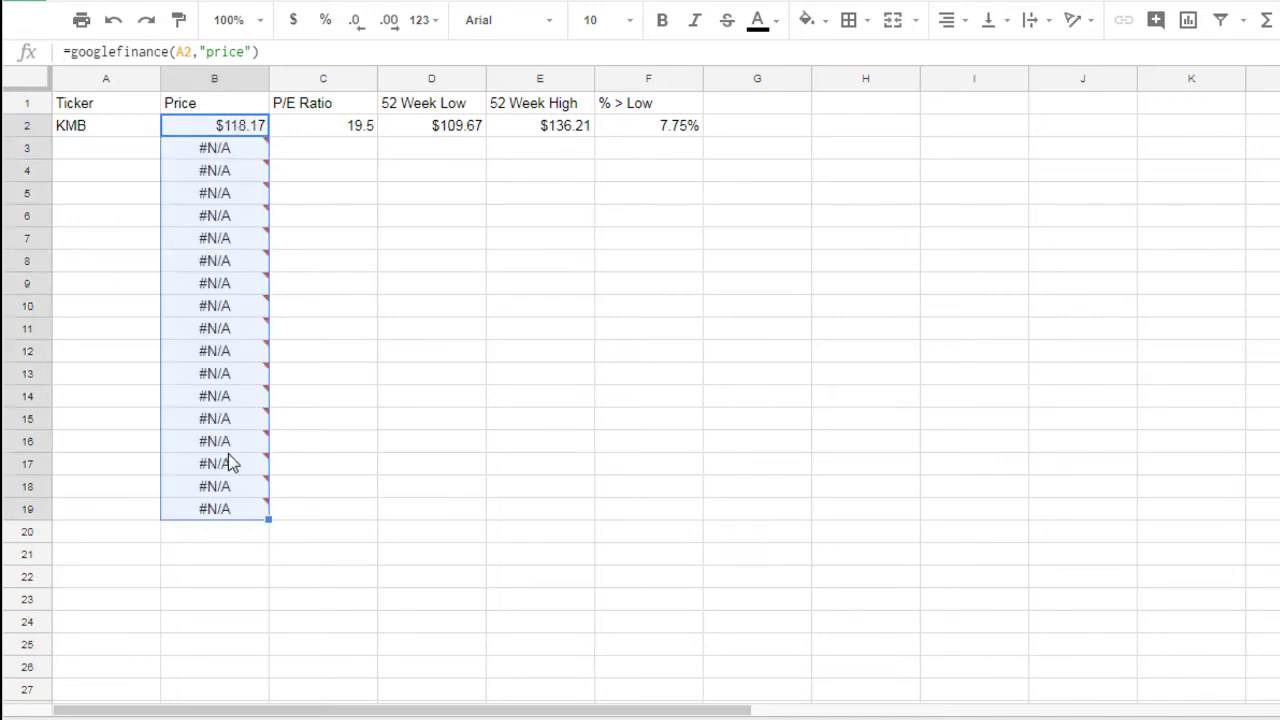
{"action": "mouse_move", "coordinate": [225, 506]}
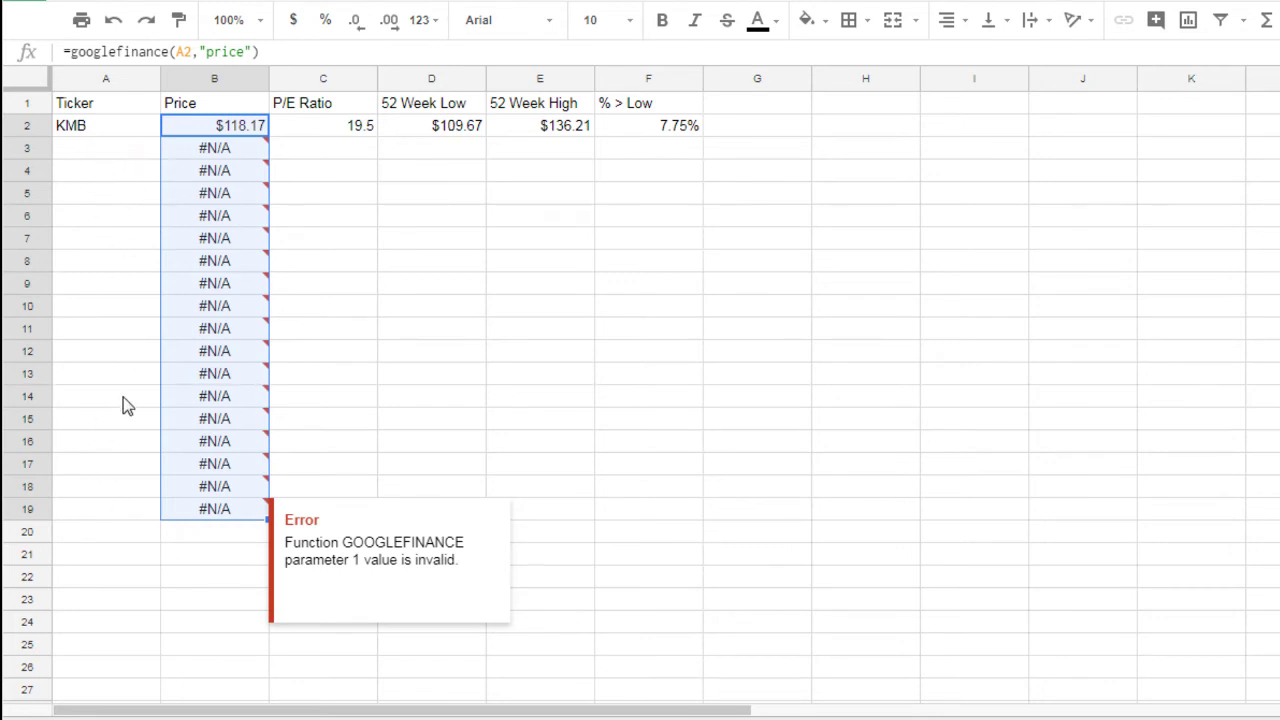
{"action": "left_click", "coordinate": [352, 128]}
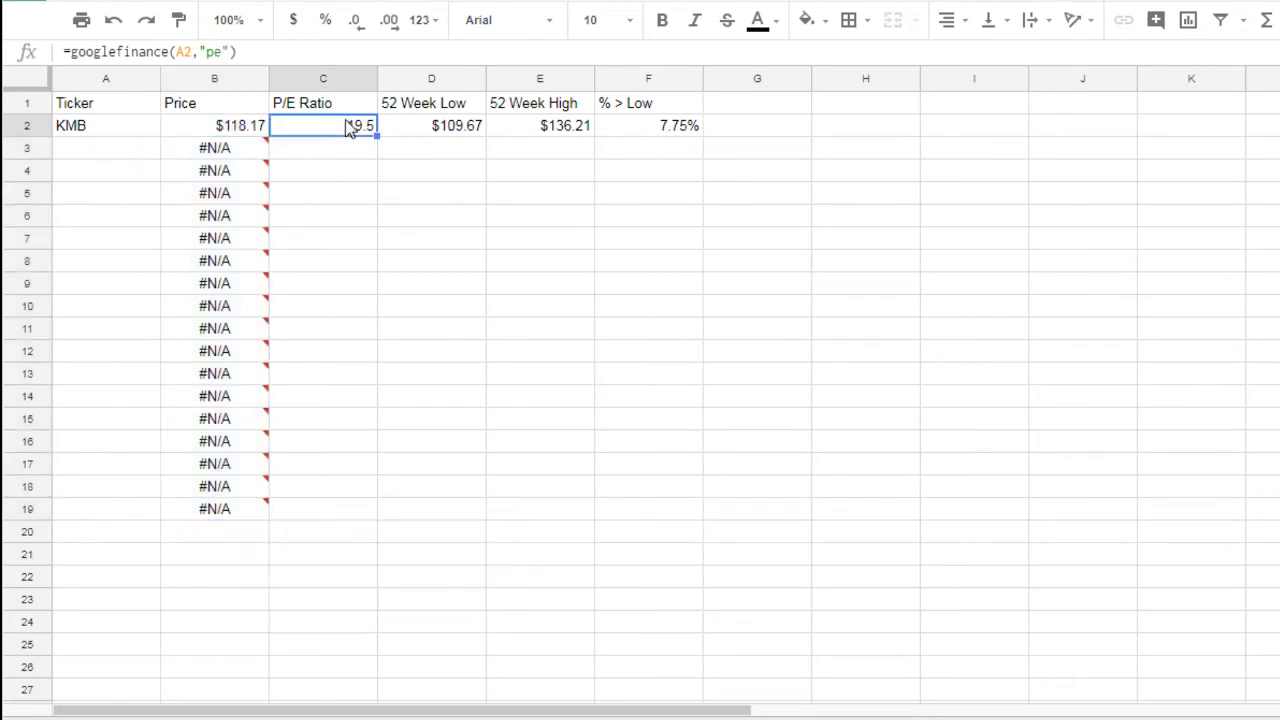
{"action": "left_click_drag", "start_coordinate": [374, 140], "coordinate": [366, 514]}
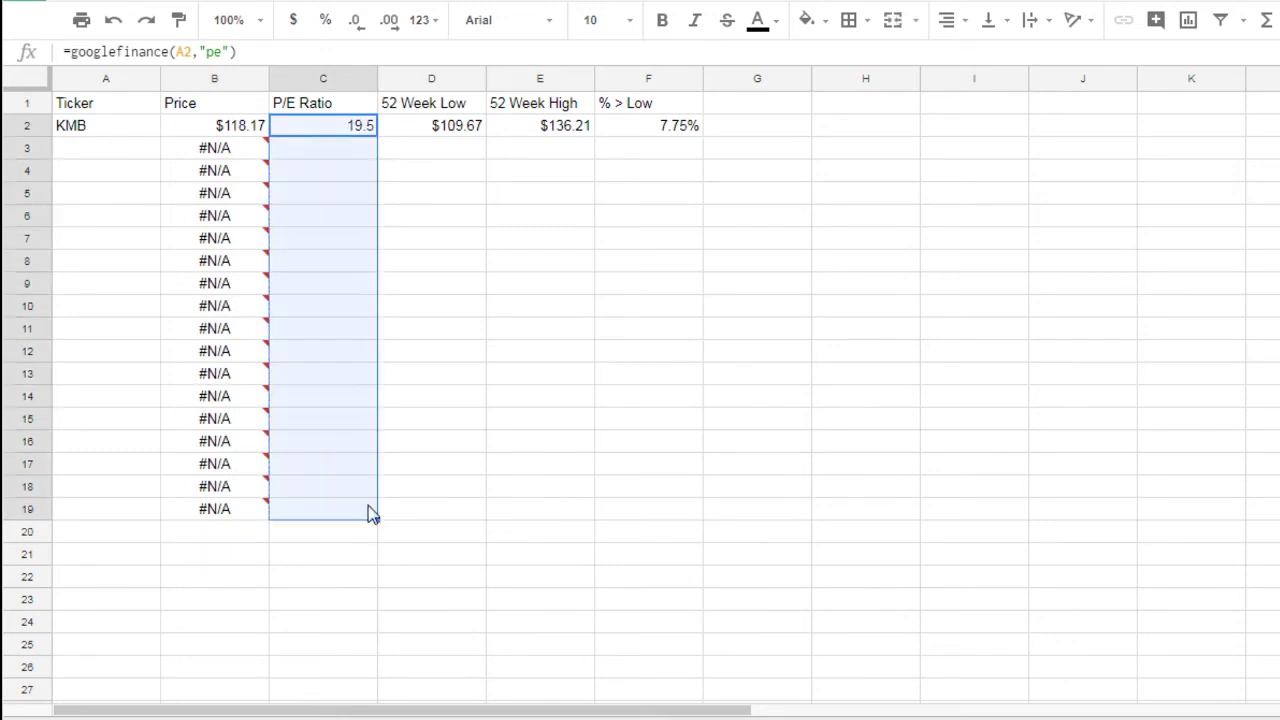
{"action": "left_click", "coordinate": [470, 131]}
{"action": "left_click_drag", "start_coordinate": [483, 135], "coordinate": [471, 512]}
{"action": "left_click", "coordinate": [563, 128]}
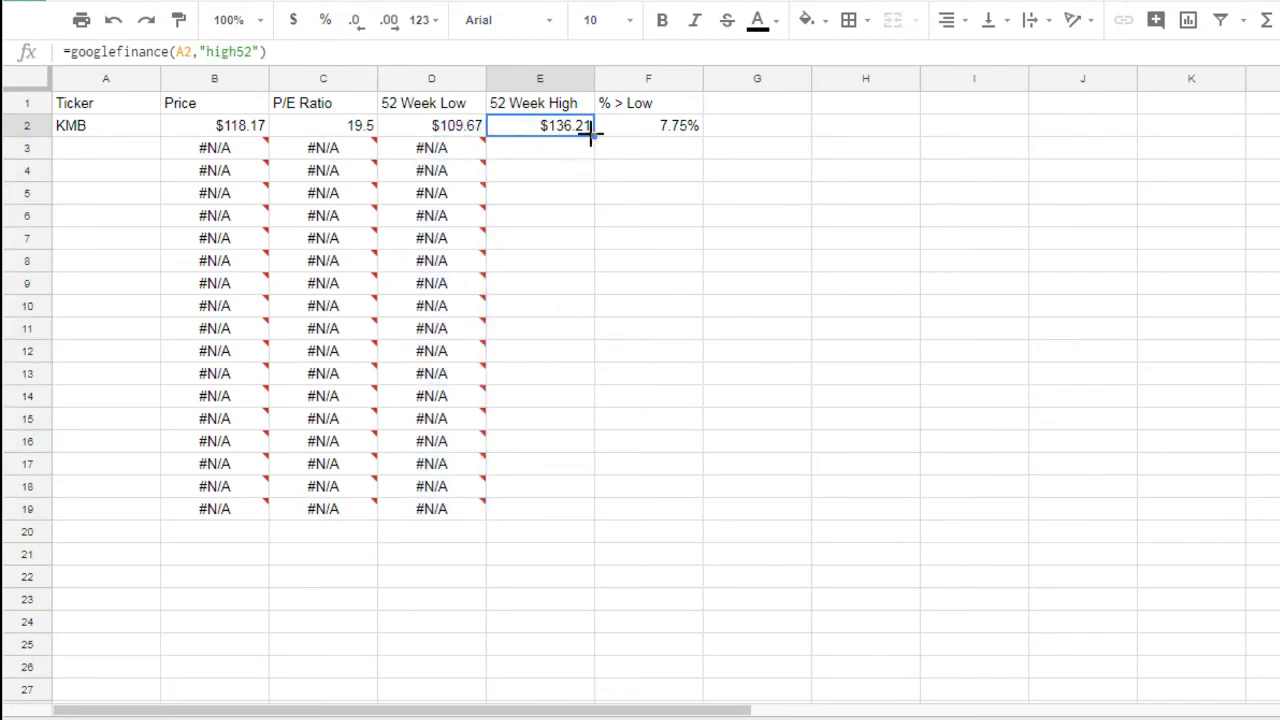
{"action": "left_click_drag", "start_coordinate": [592, 135], "coordinate": [586, 508]}
{"action": "left_click", "coordinate": [681, 133]}
{"action": "left_click_drag", "start_coordinate": [699, 138], "coordinate": [686, 512]}
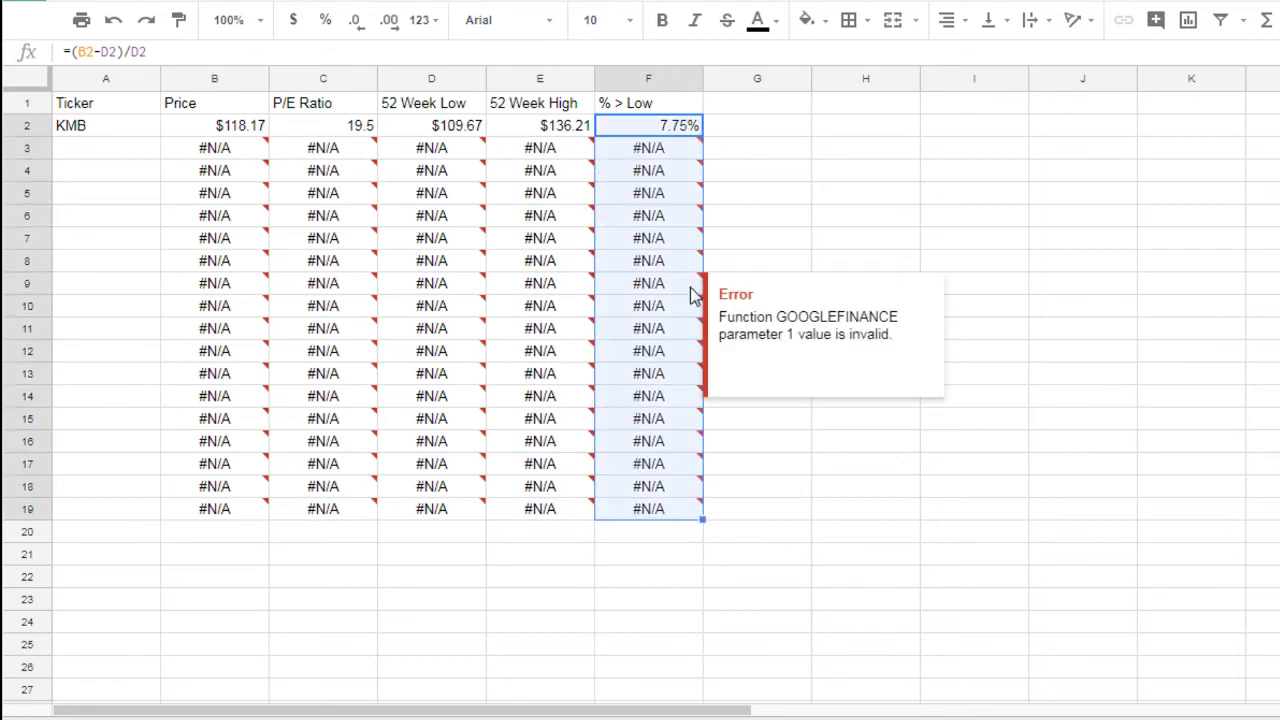
{"action": "left_click", "coordinate": [692, 230]}
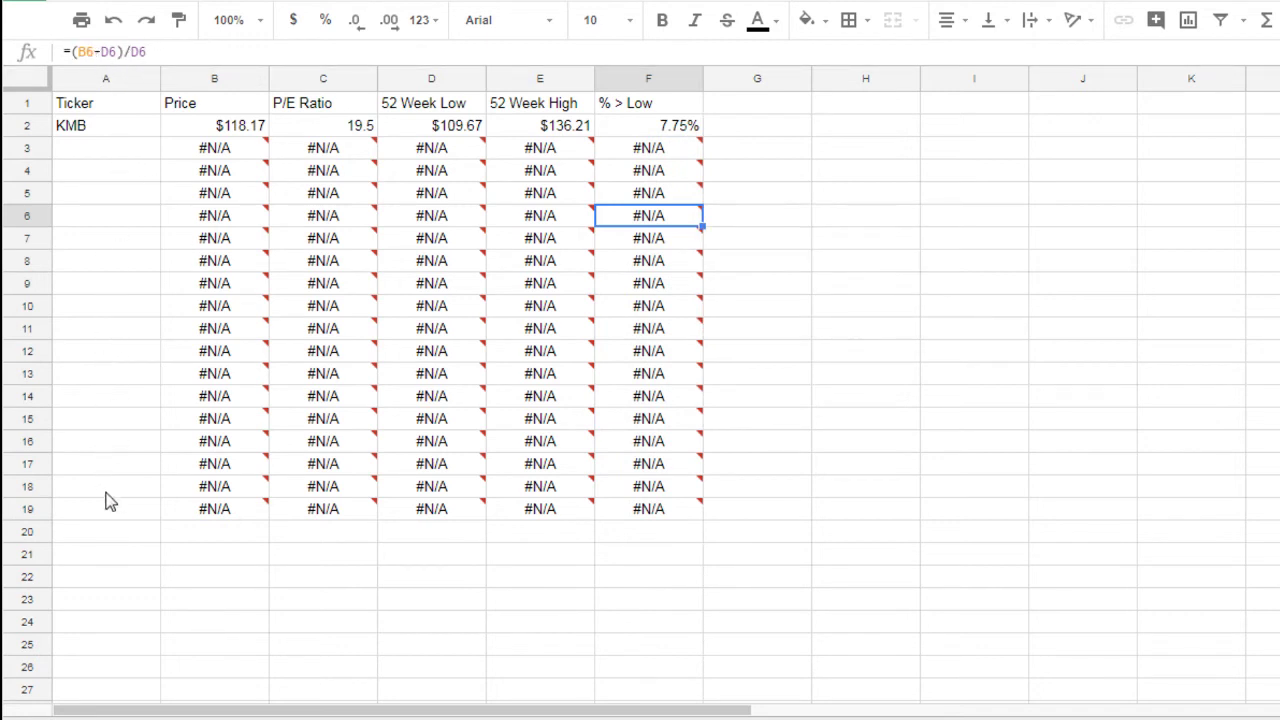
{"action": "left_click", "coordinate": [113, 155]}
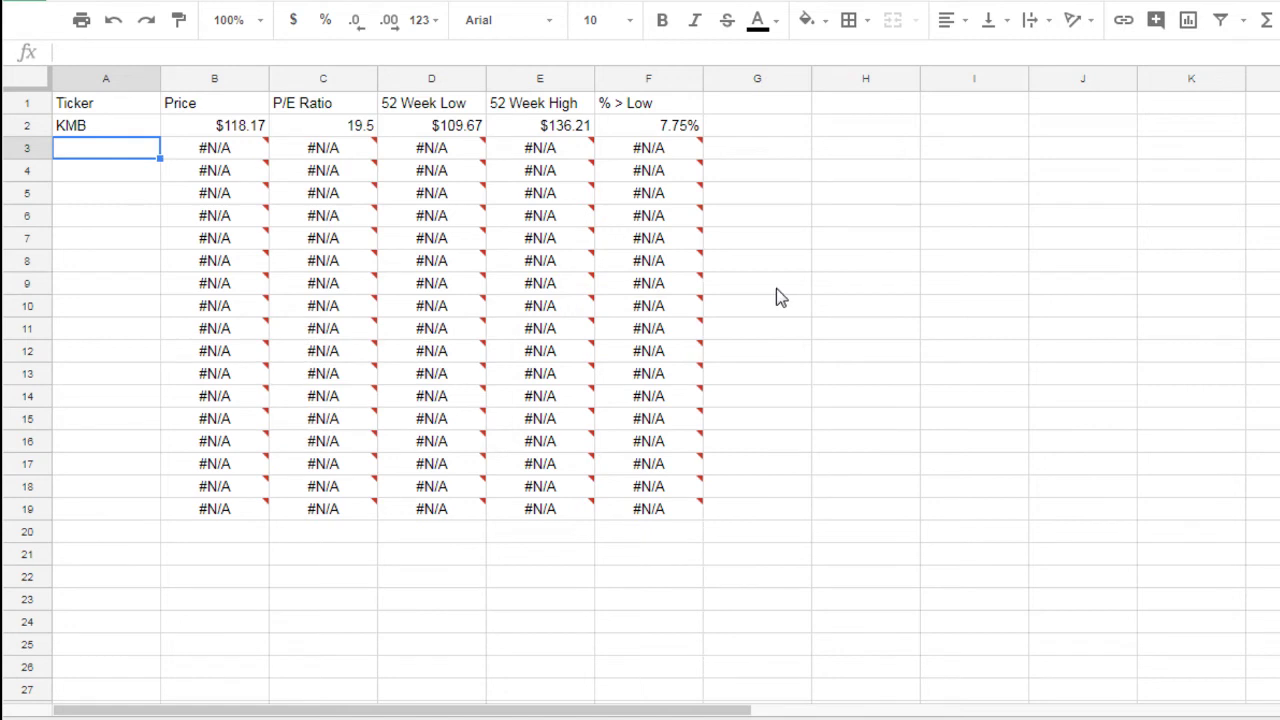
Enter VZ in A3 to load $52.48, 13.47, $42.80, $53.78 and 22.62%.
{"action": "type", "text": "VZ"}
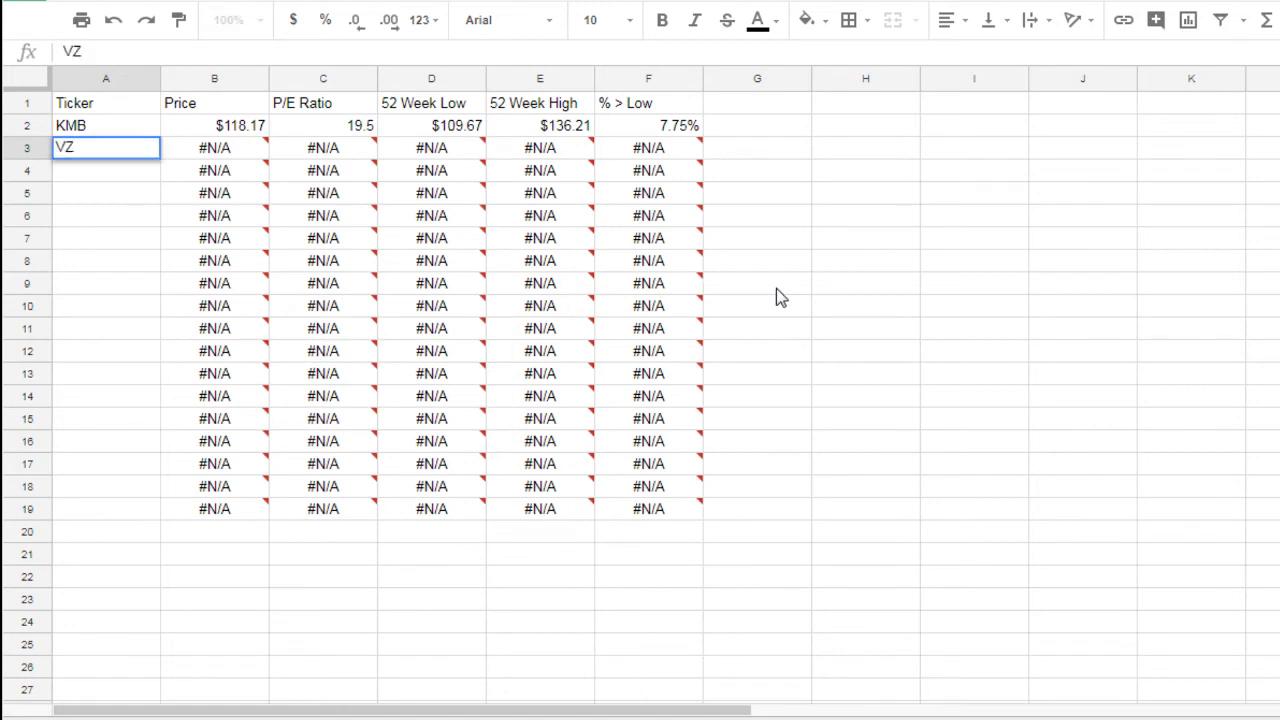
{"action": "key", "text": "Return"}
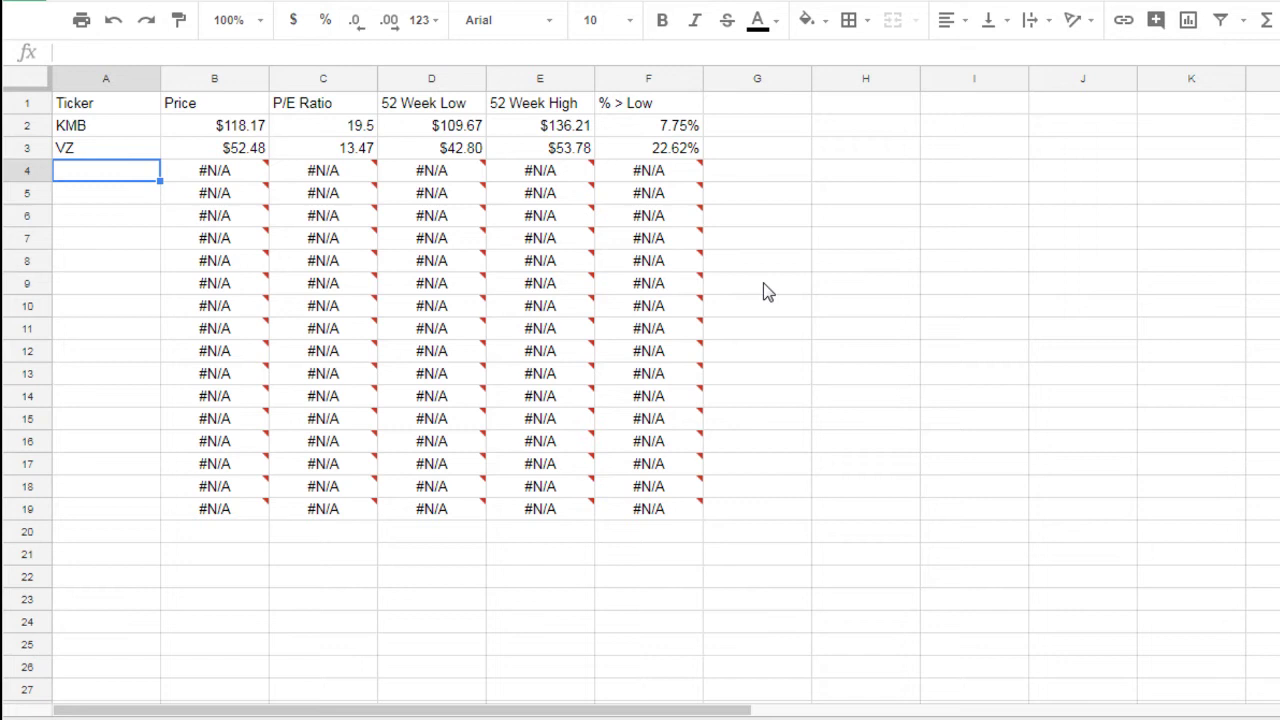
{"action": "left_click", "coordinate": [849, 180]}
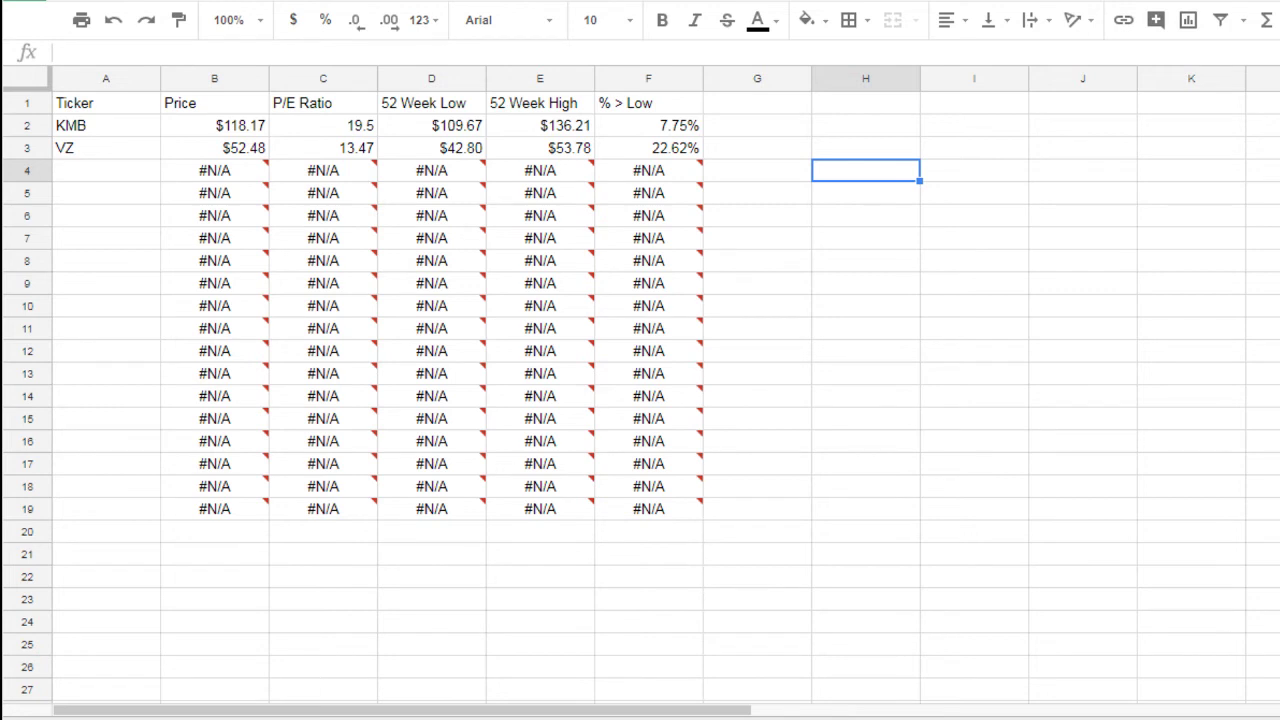
{"action": "left_click", "coordinate": [657, 131]}
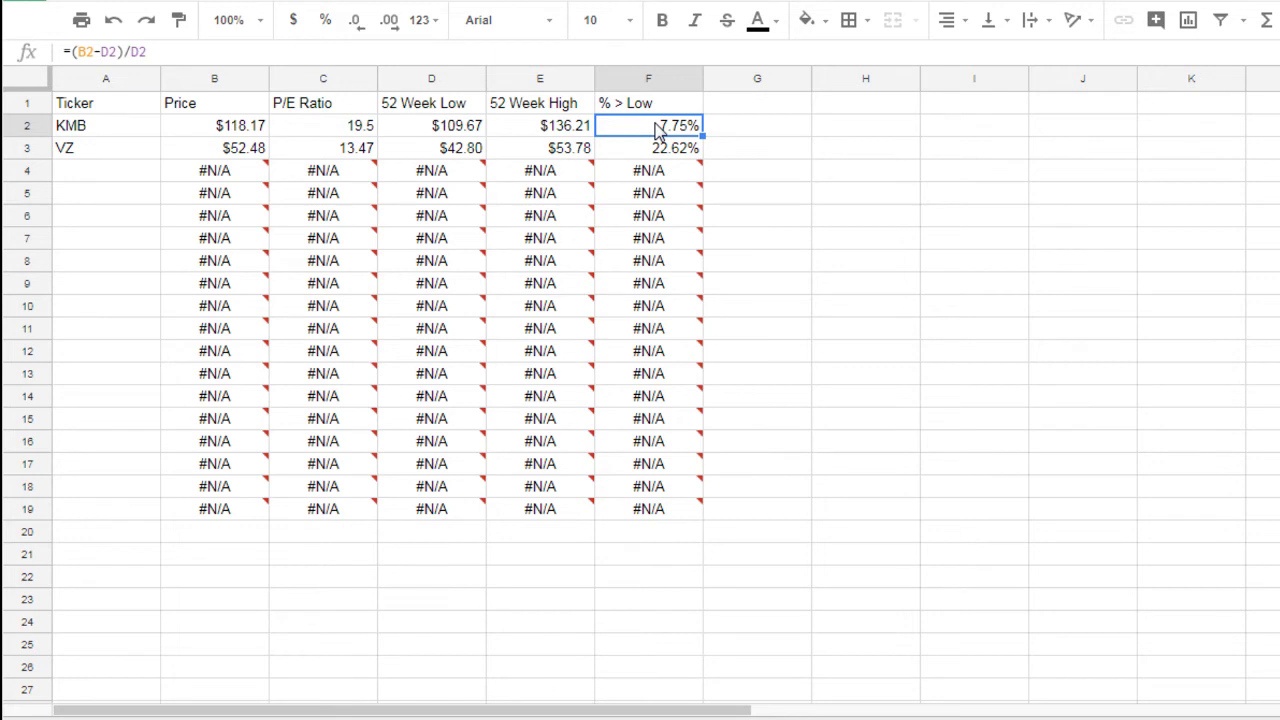
Open the conditional format rules panel for cell F2 from its right-click menu.
{"action": "right_click", "coordinate": [658, 131]}
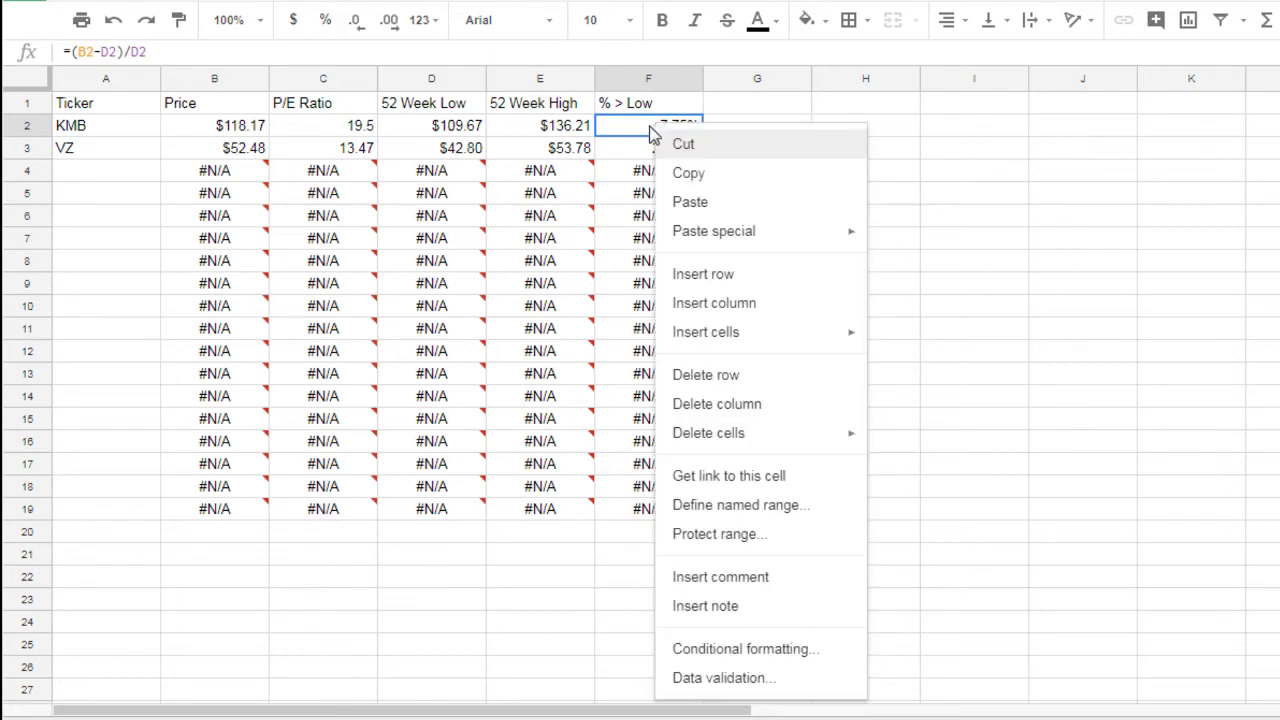
{"action": "left_click", "coordinate": [982, 134]}
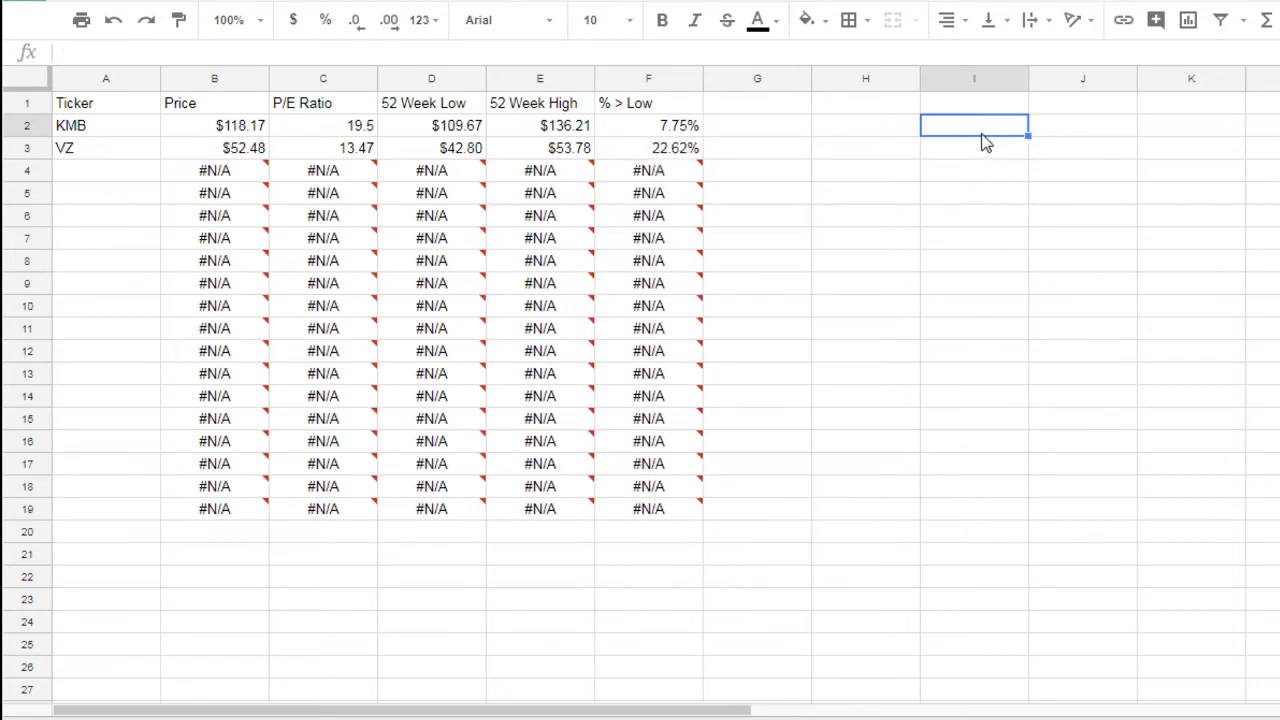
{"action": "left_click", "coordinate": [634, 123]}
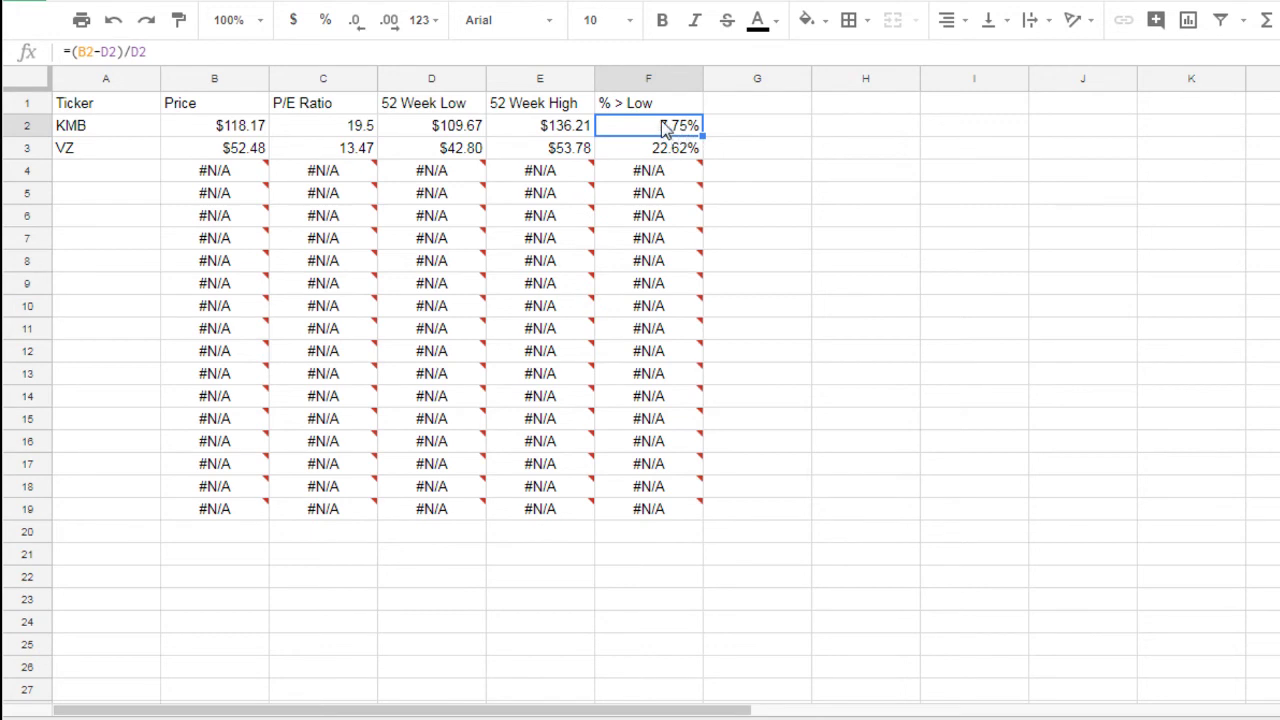
{"action": "right_click", "coordinate": [661, 124]}
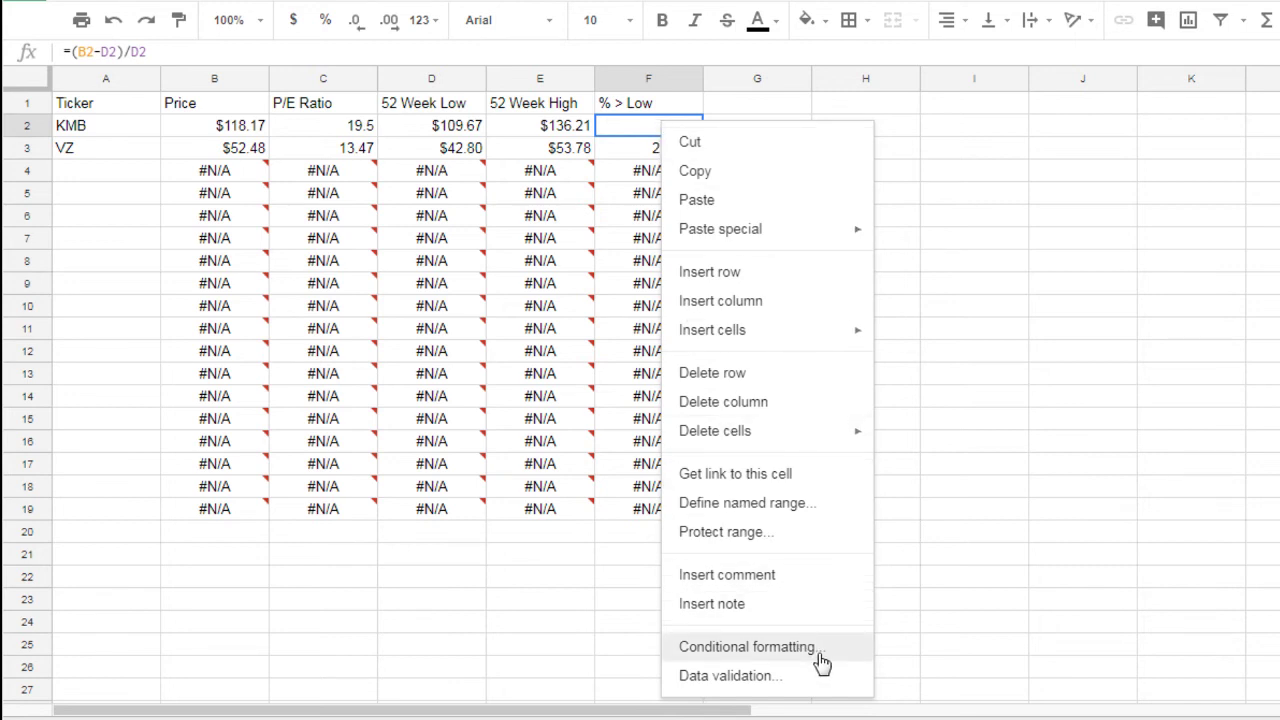
{"action": "left_click", "coordinate": [748, 647]}
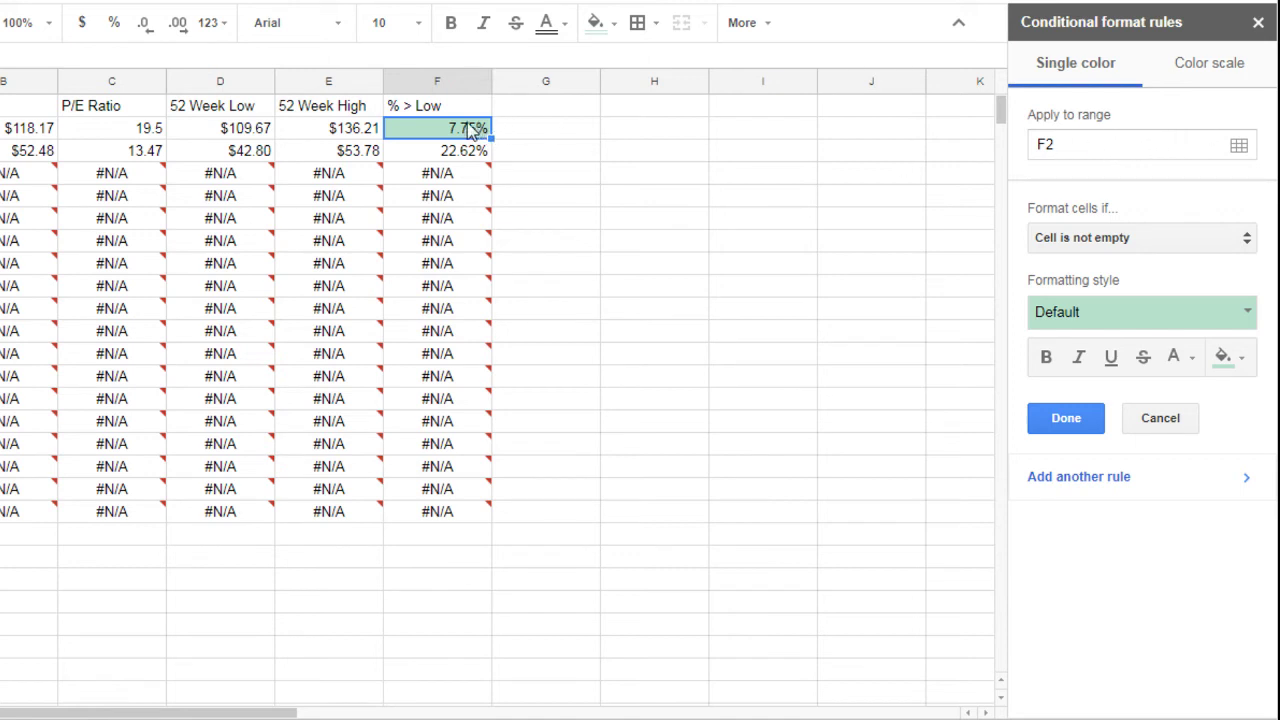
Set F2's rule to Less than .1 with green fill, confirming F3 stays uncoloured.
{"action": "left_click", "coordinate": [1133, 241]}
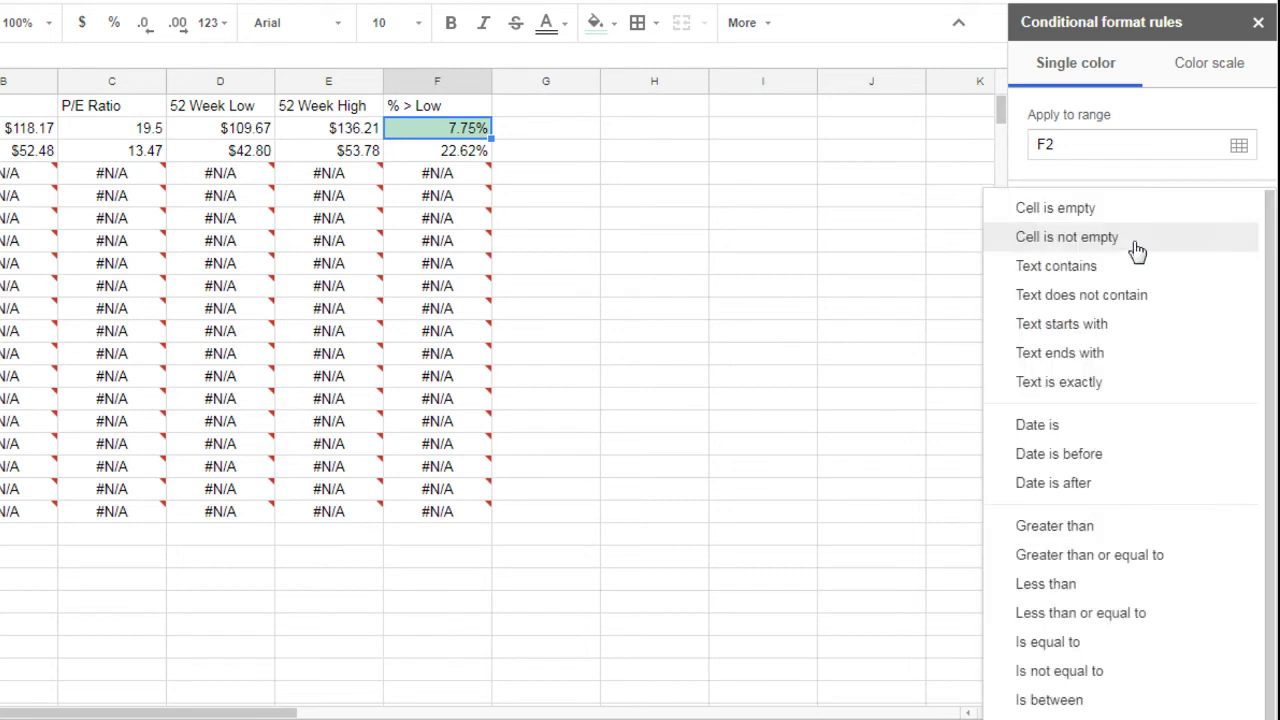
{"action": "left_click", "coordinate": [1117, 590]}
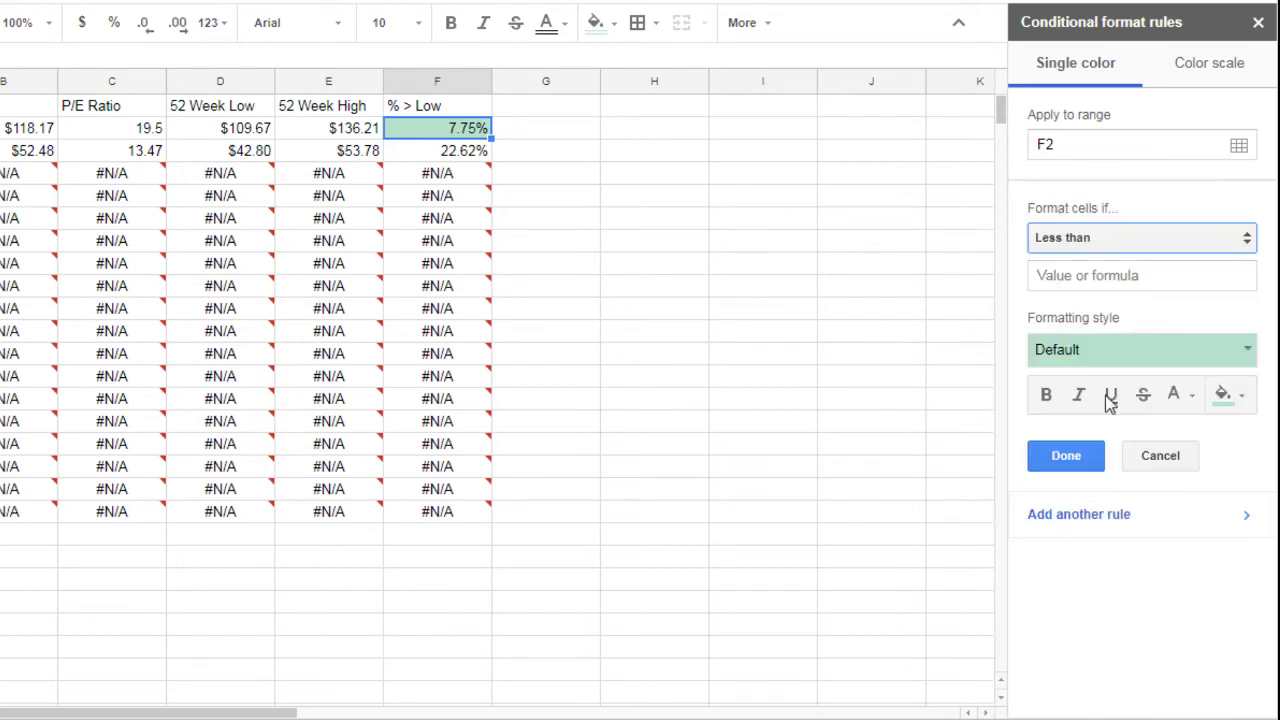
{"action": "left_click", "coordinate": [1134, 274]}
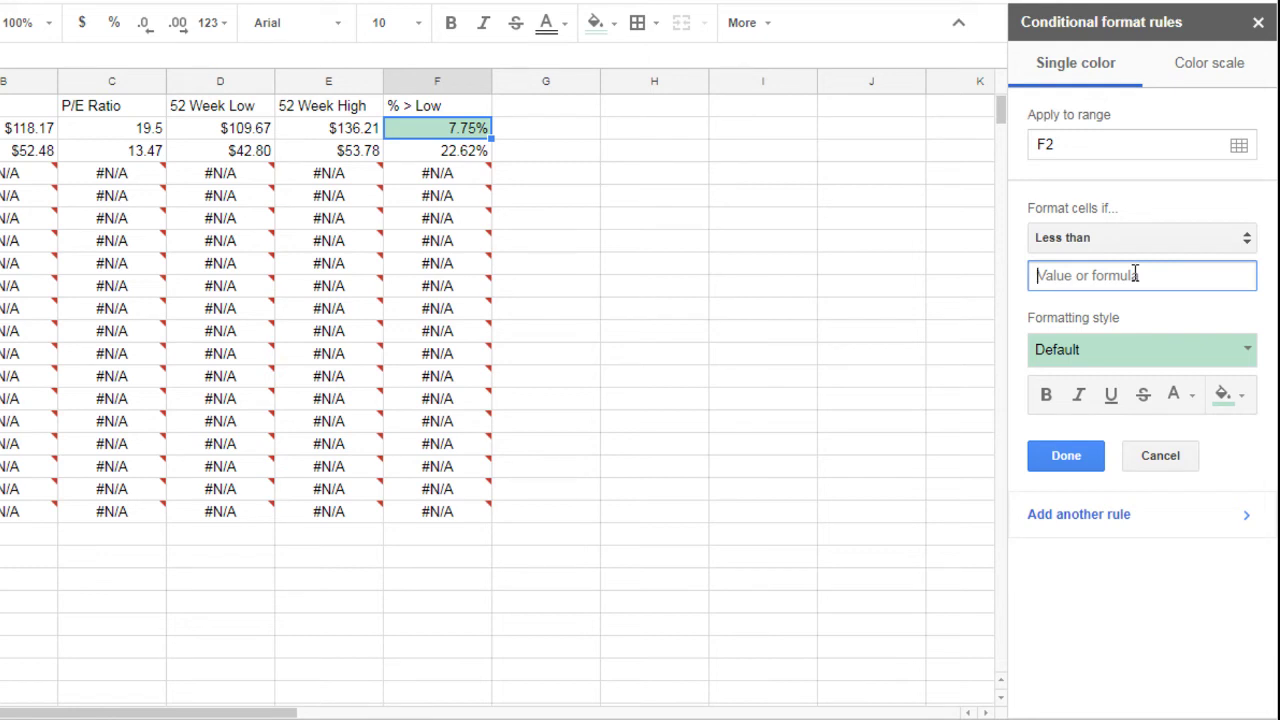
{"action": "type", "text": ".1"}
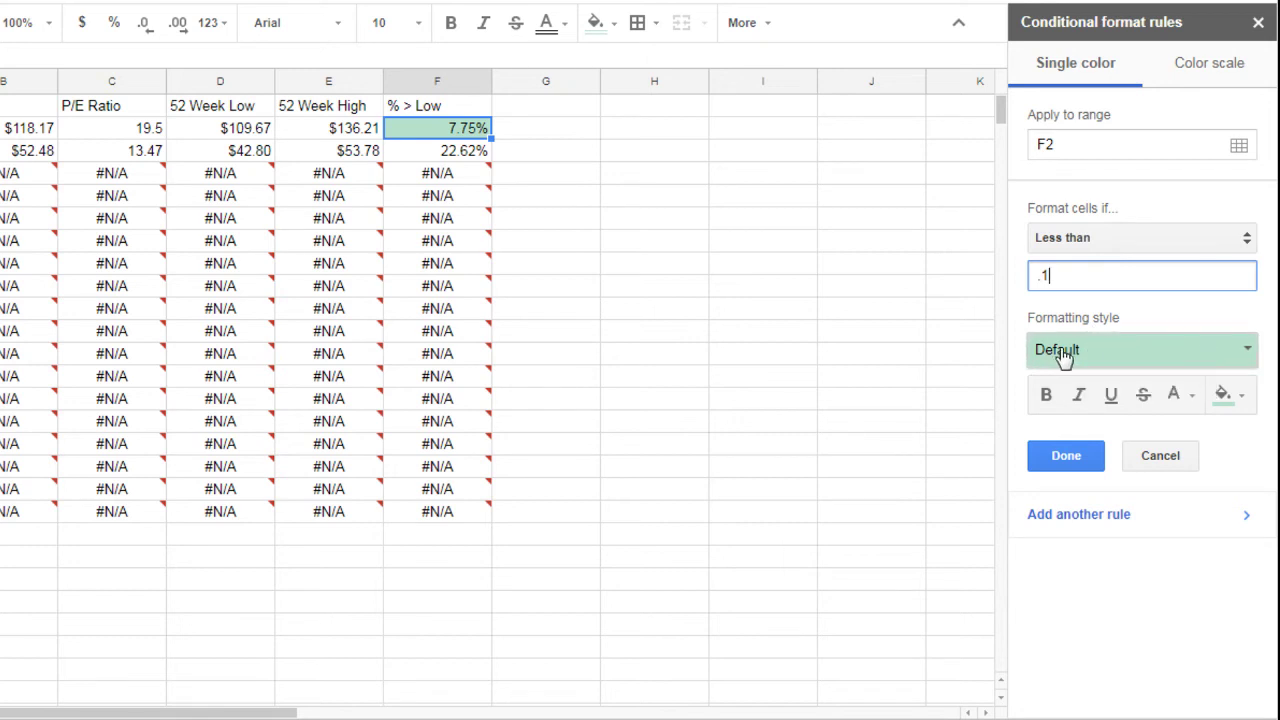
{"action": "left_click", "coordinate": [1241, 400]}
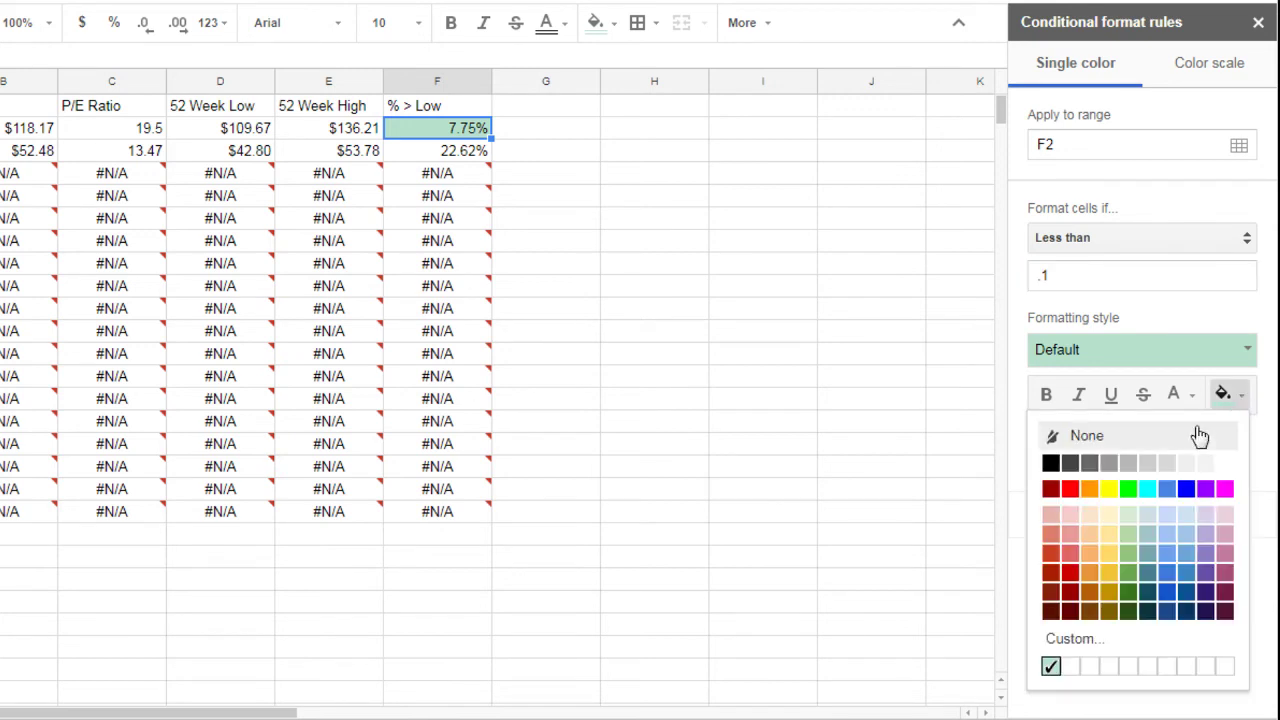
{"action": "left_click", "coordinate": [1128, 489]}
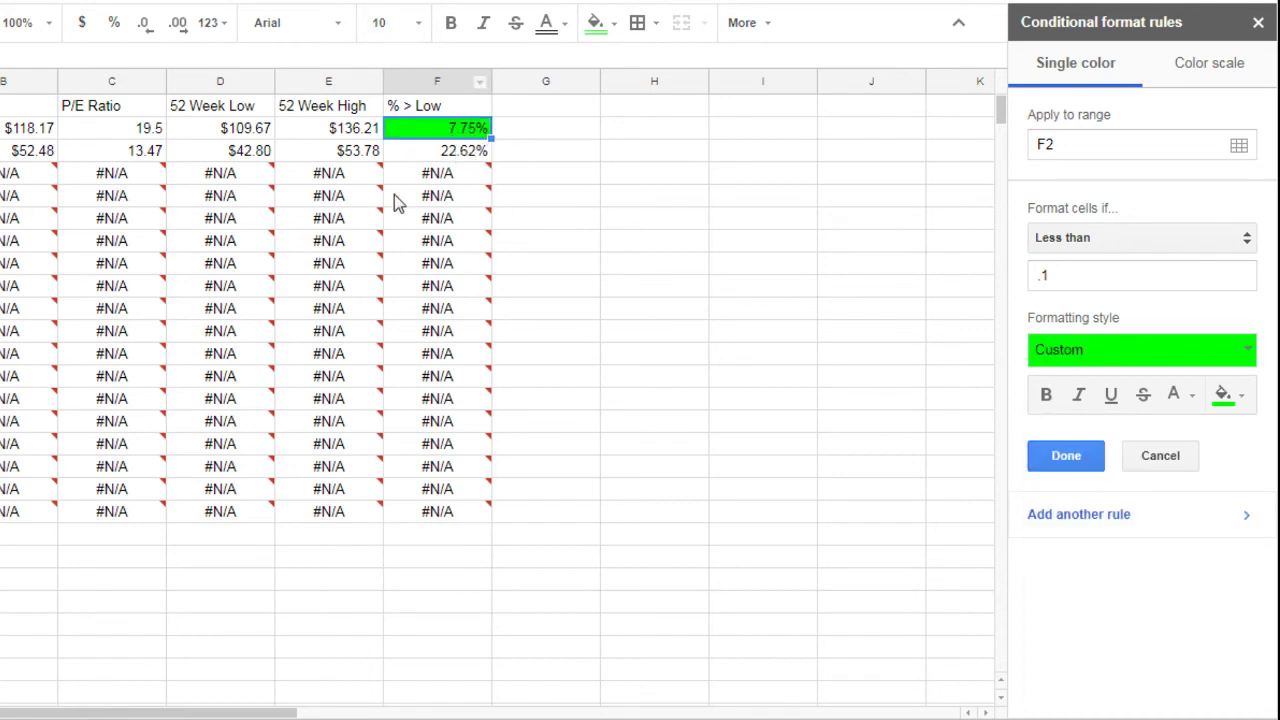
{"action": "left_click", "coordinate": [439, 153]}
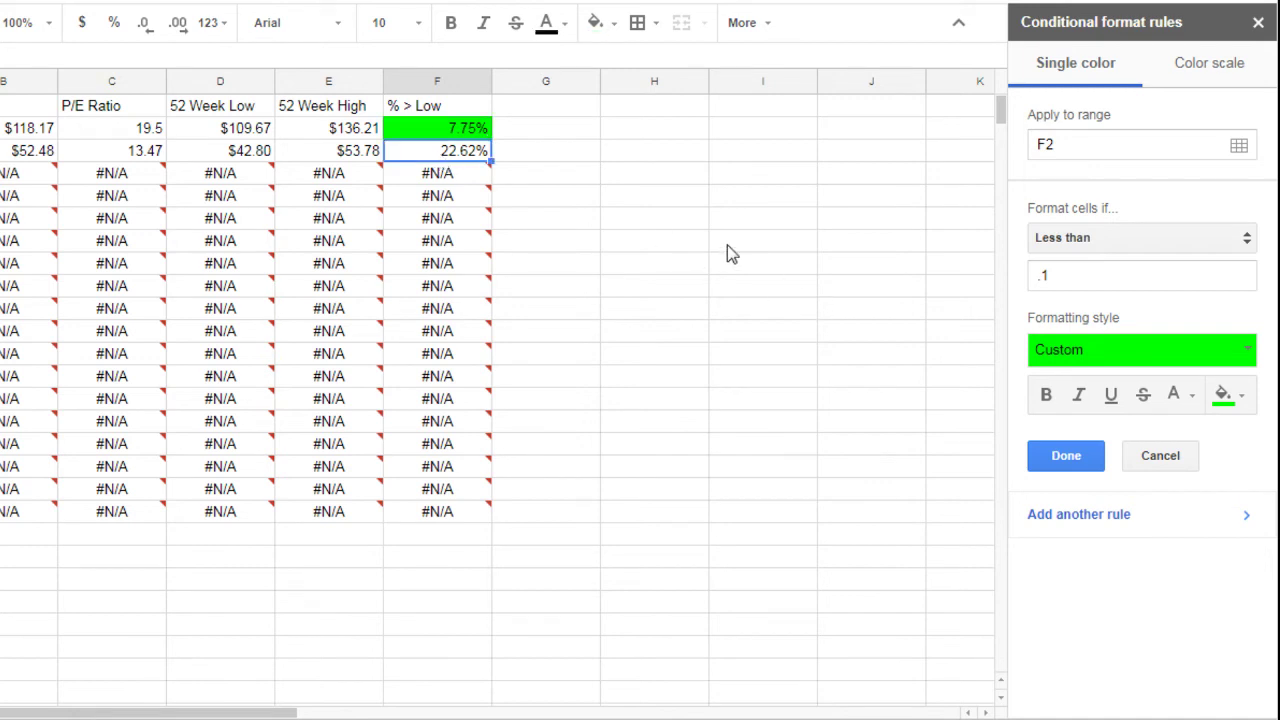
{"action": "left_click", "coordinate": [458, 130]}
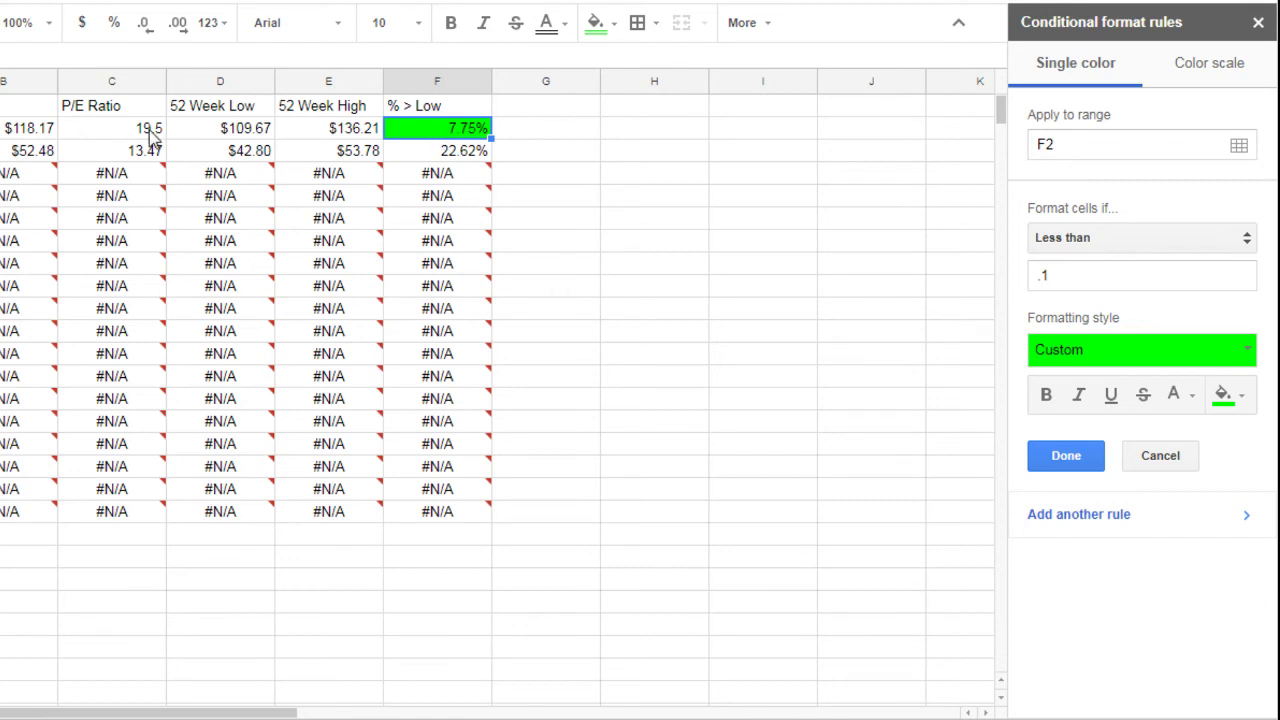
Save F2's less-than-0.1 green rule, close the rules panel, and select F2:F19.
{"action": "left_click", "coordinate": [1066, 457]}
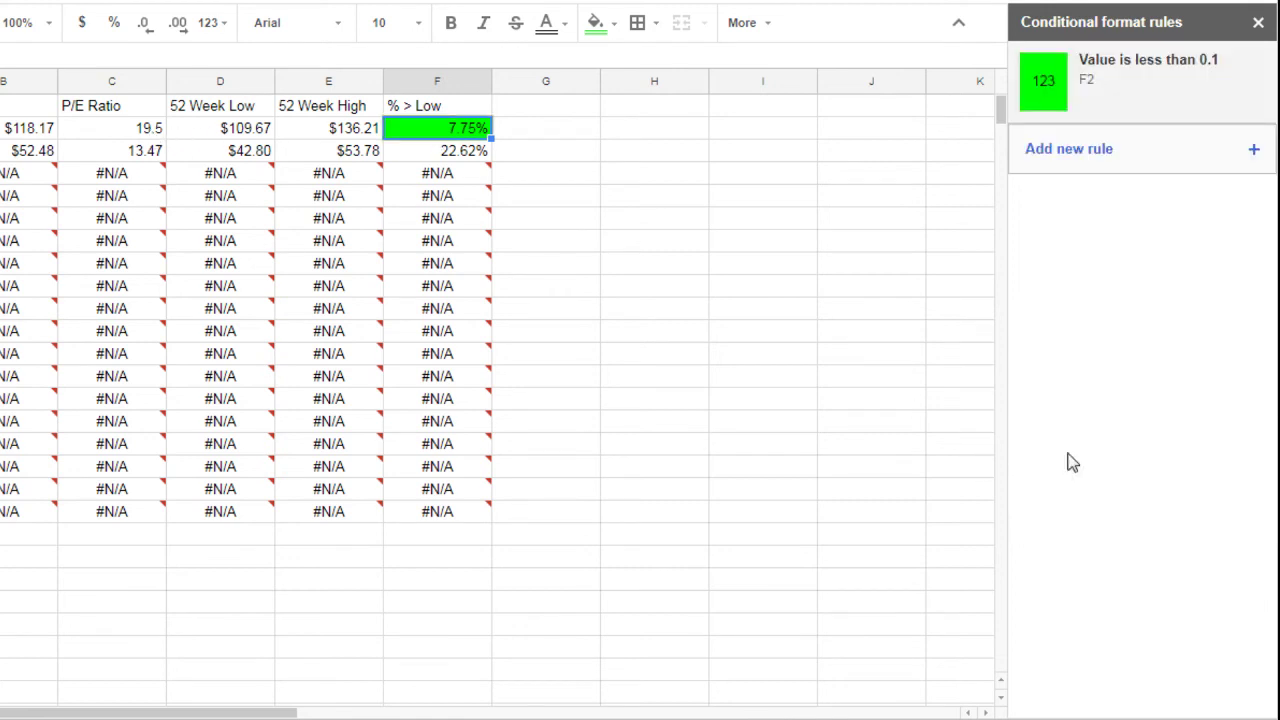
{"action": "left_click", "coordinate": [1258, 22]}
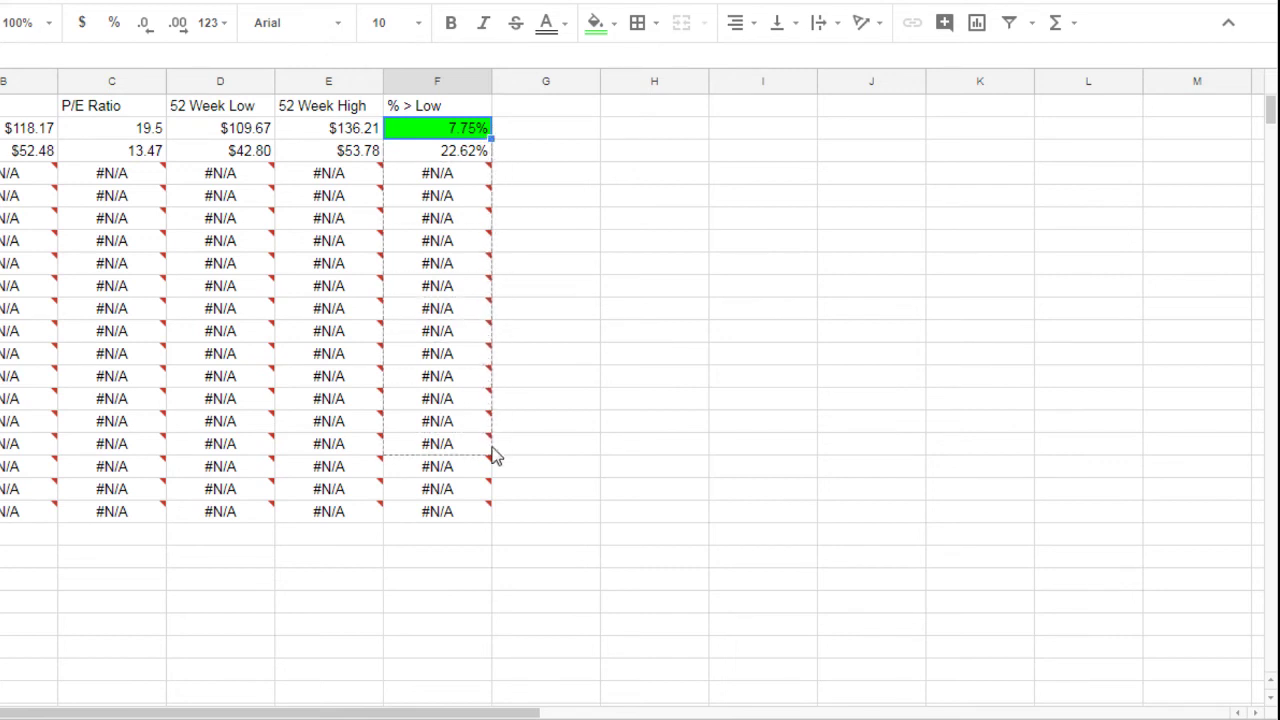
{"action": "left_click", "coordinate": [490, 513], "text": "shift"}
Review the conditional formatting rules for column F and cell F3, closing the panel after each.
{"action": "left_click", "coordinate": [577, 375]}
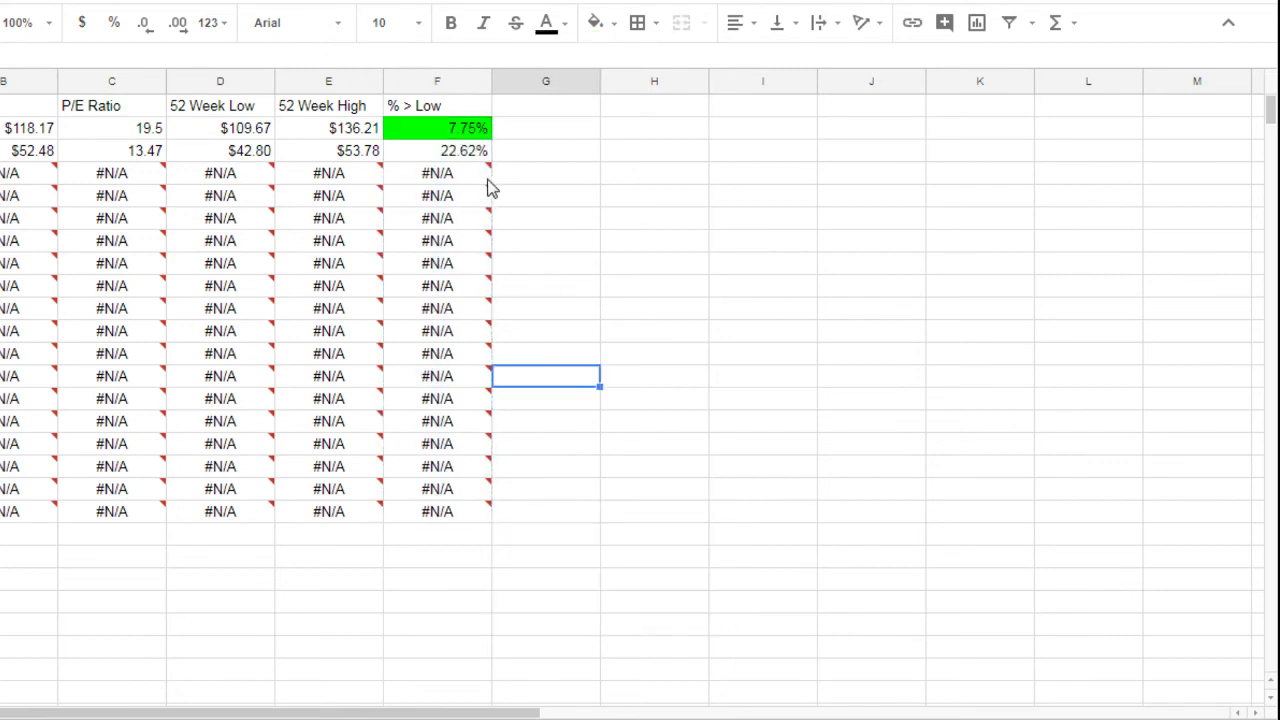
{"action": "left_click", "coordinate": [456, 152]}
{"action": "right_click", "coordinate": [452, 163]}
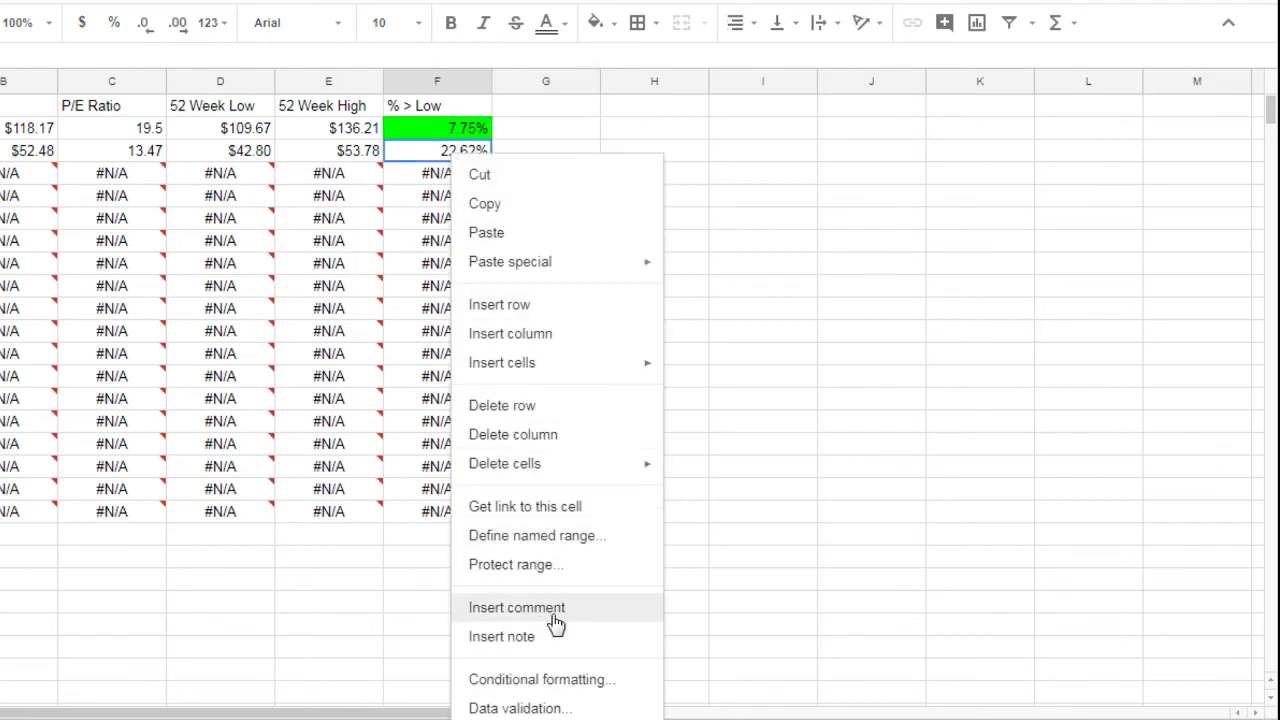
{"action": "left_click", "coordinate": [562, 680]}
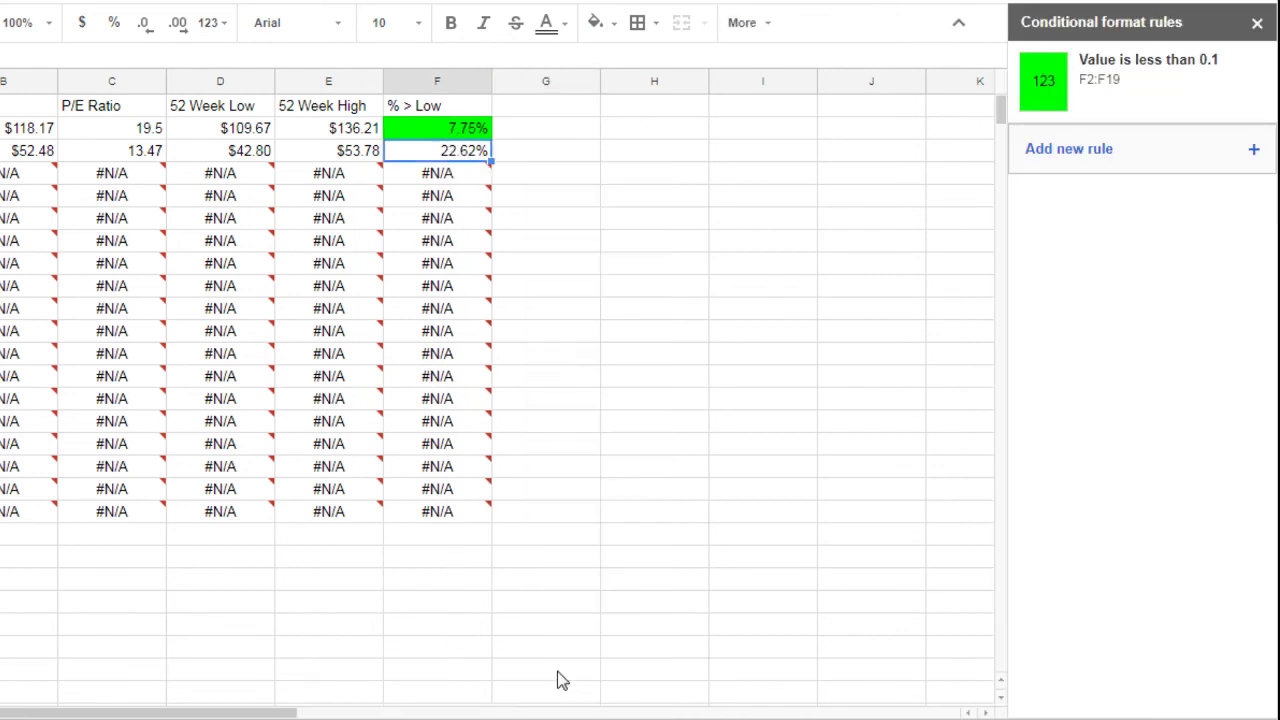
{"action": "left_click", "coordinate": [1257, 24]}
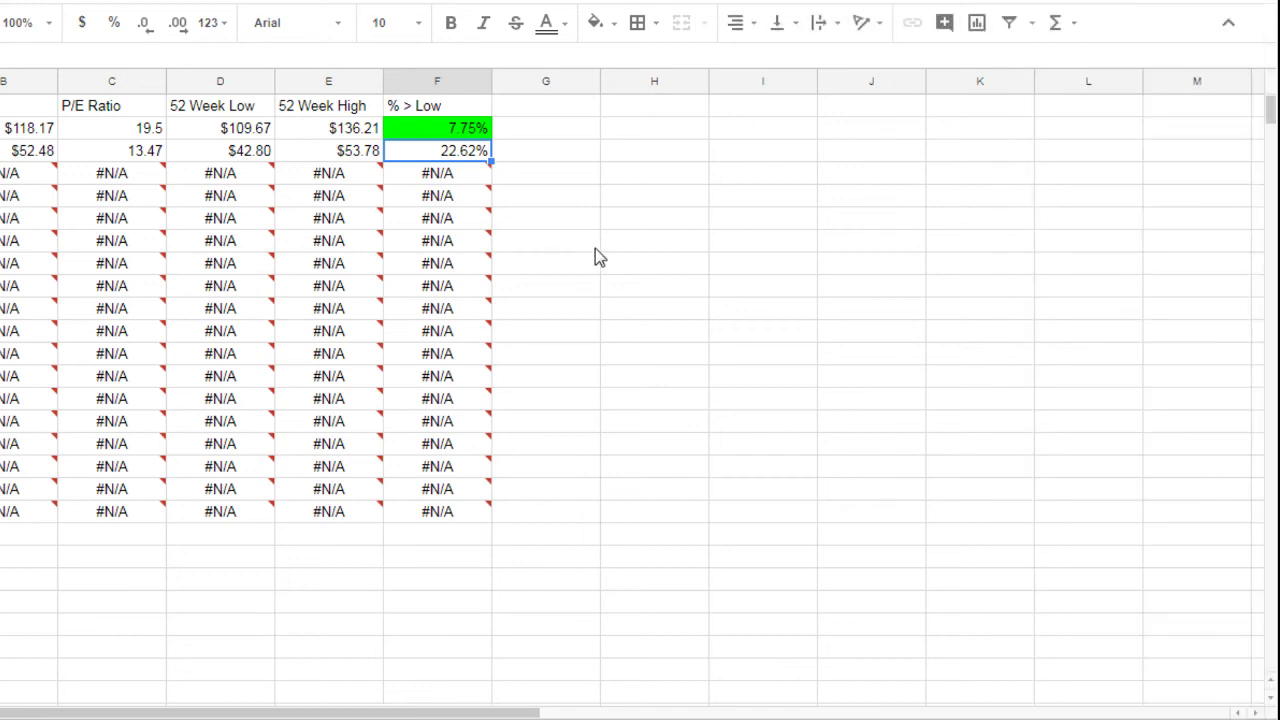
{"action": "right_click", "coordinate": [463, 163]}
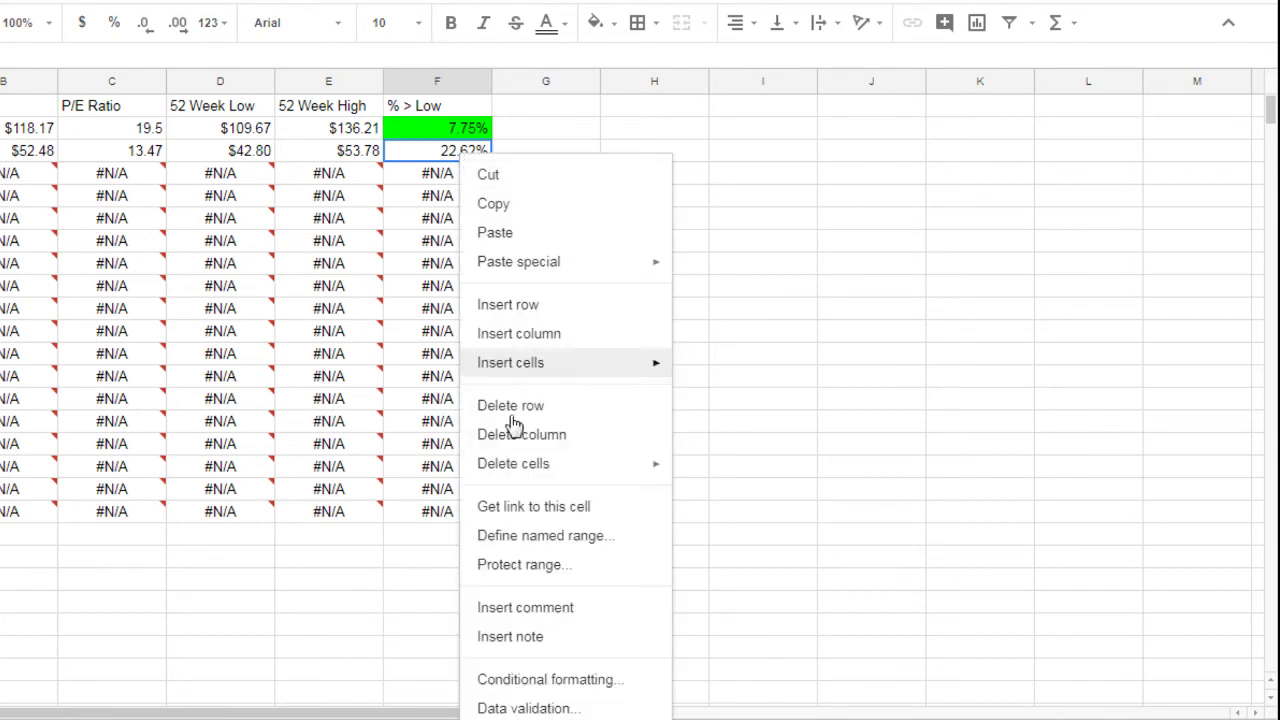
{"action": "left_click", "coordinate": [561, 688]}
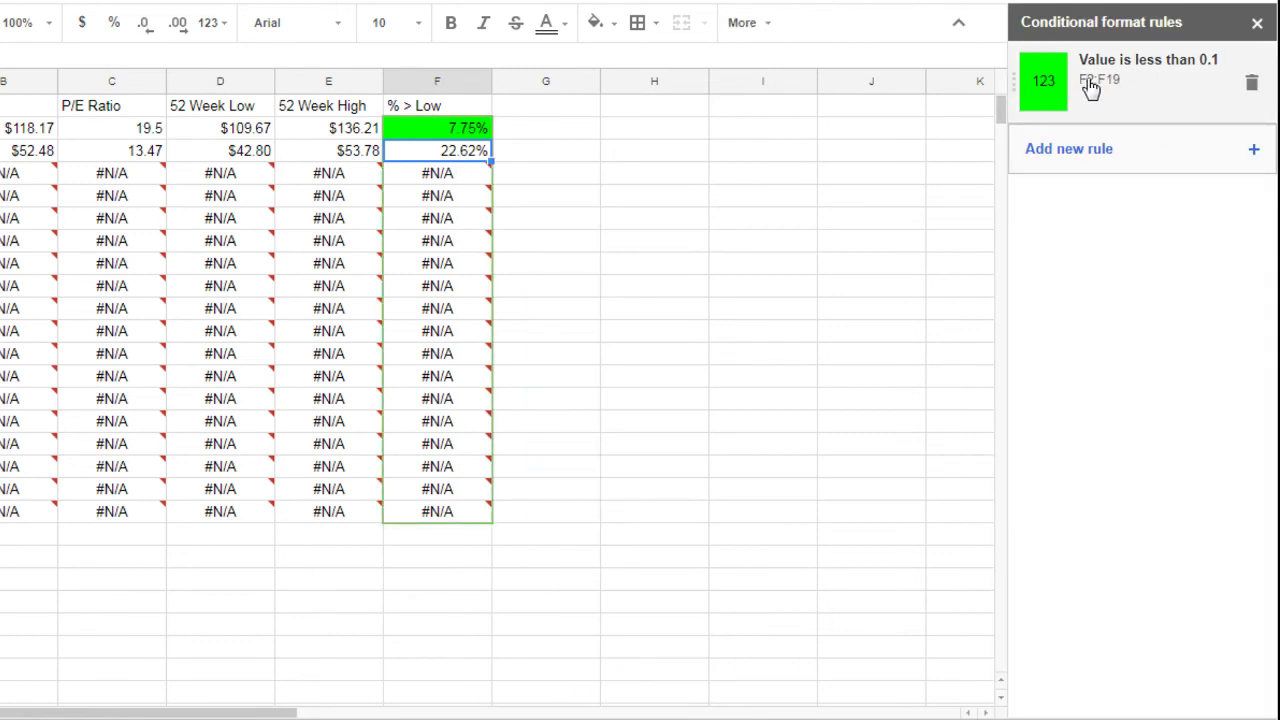
{"action": "left_click", "coordinate": [1257, 22]}
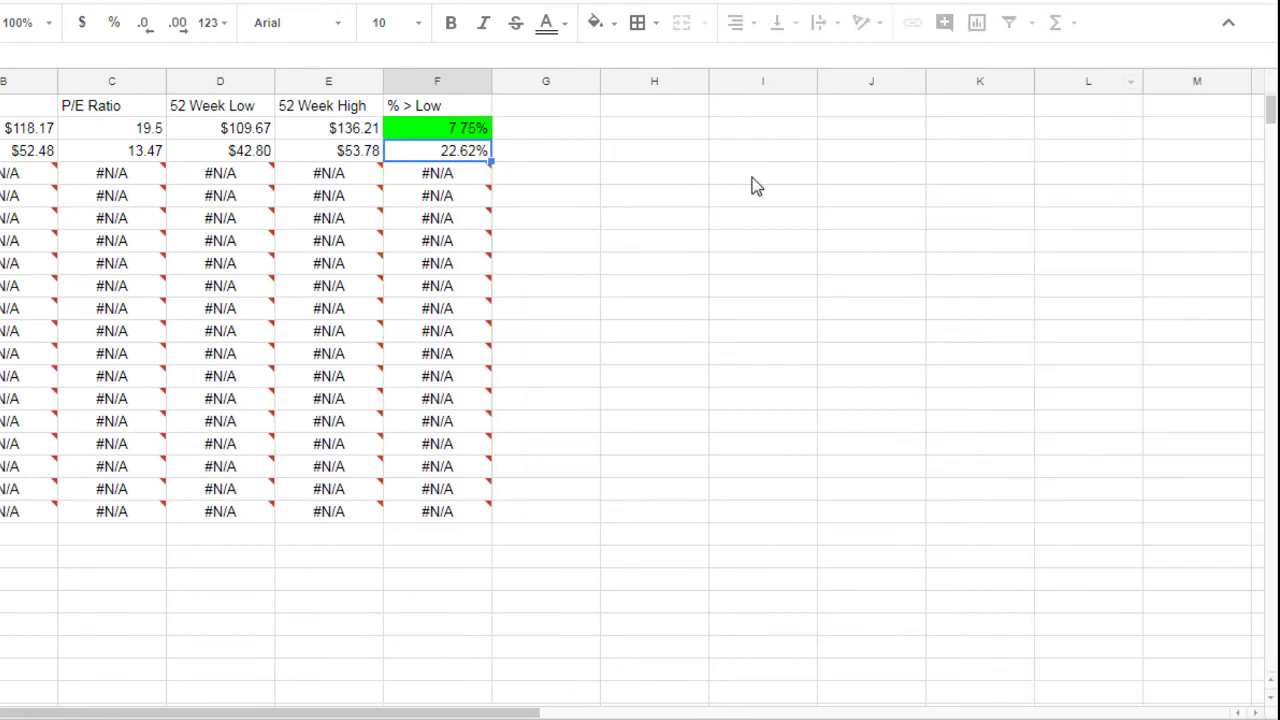
Reopen the conditional format rules from F2 to check the green rule's F2:F19 range.
{"action": "left_click", "coordinate": [451, 130]}
{"action": "right_click", "coordinate": [451, 140]}
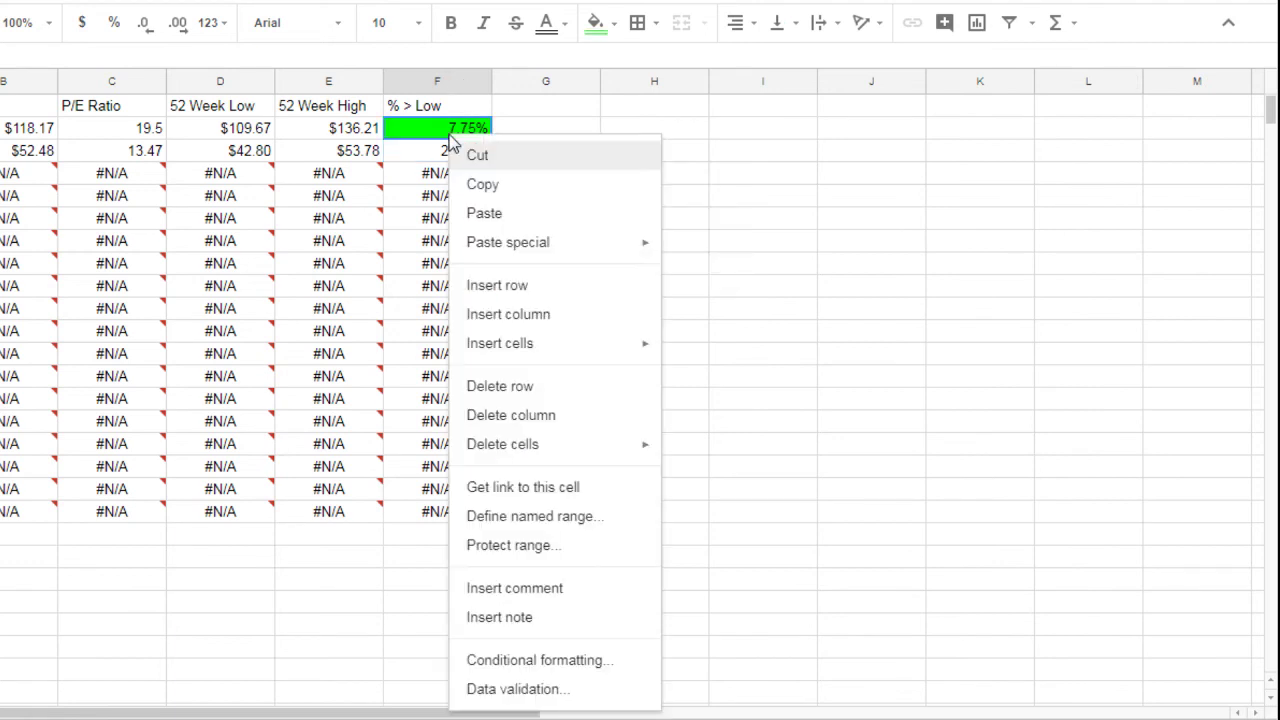
{"action": "left_click", "coordinate": [548, 662]}
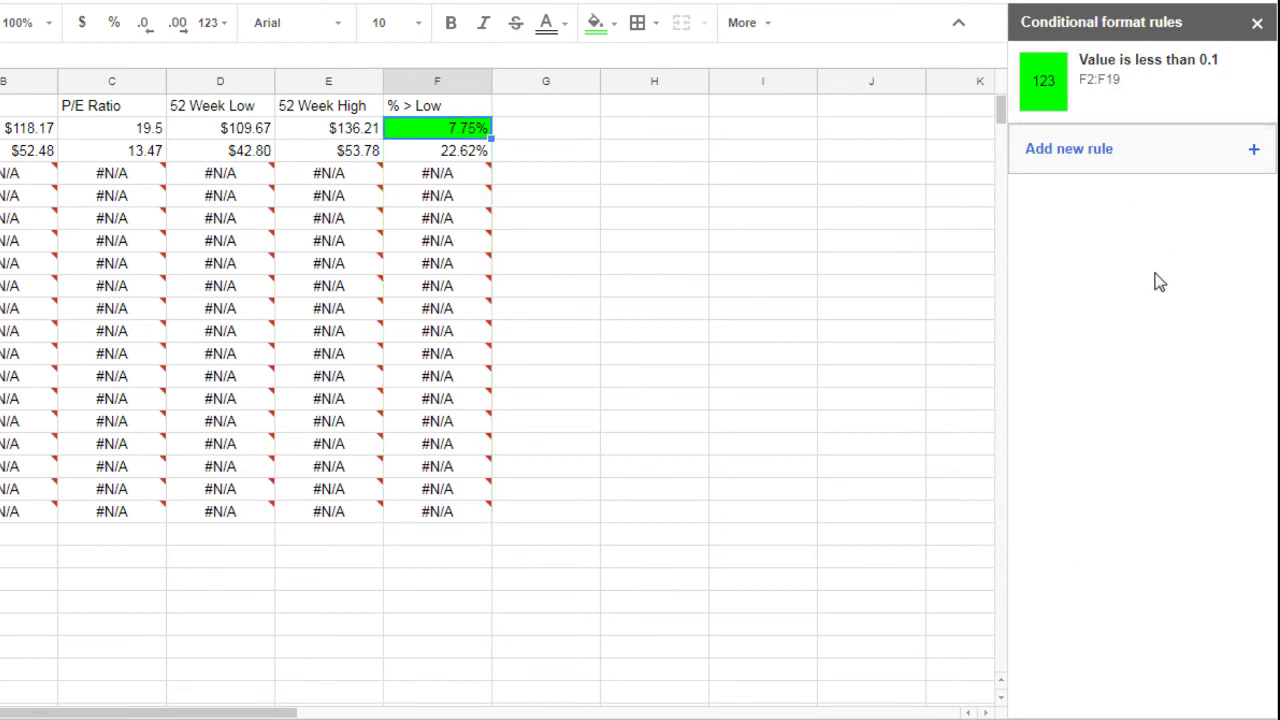
Add and save a second F2 rule: Greater than .1 with a red fill.
{"action": "left_click", "coordinate": [1084, 157]}
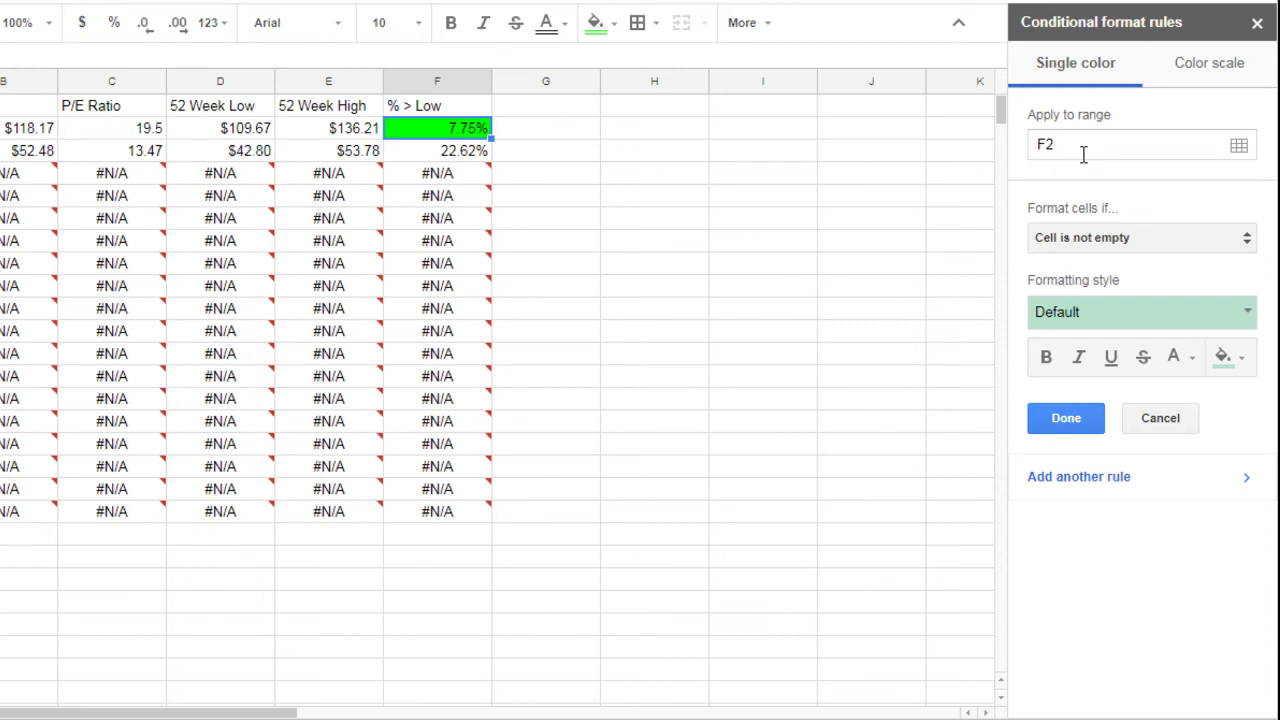
{"action": "left_click", "coordinate": [1080, 238]}
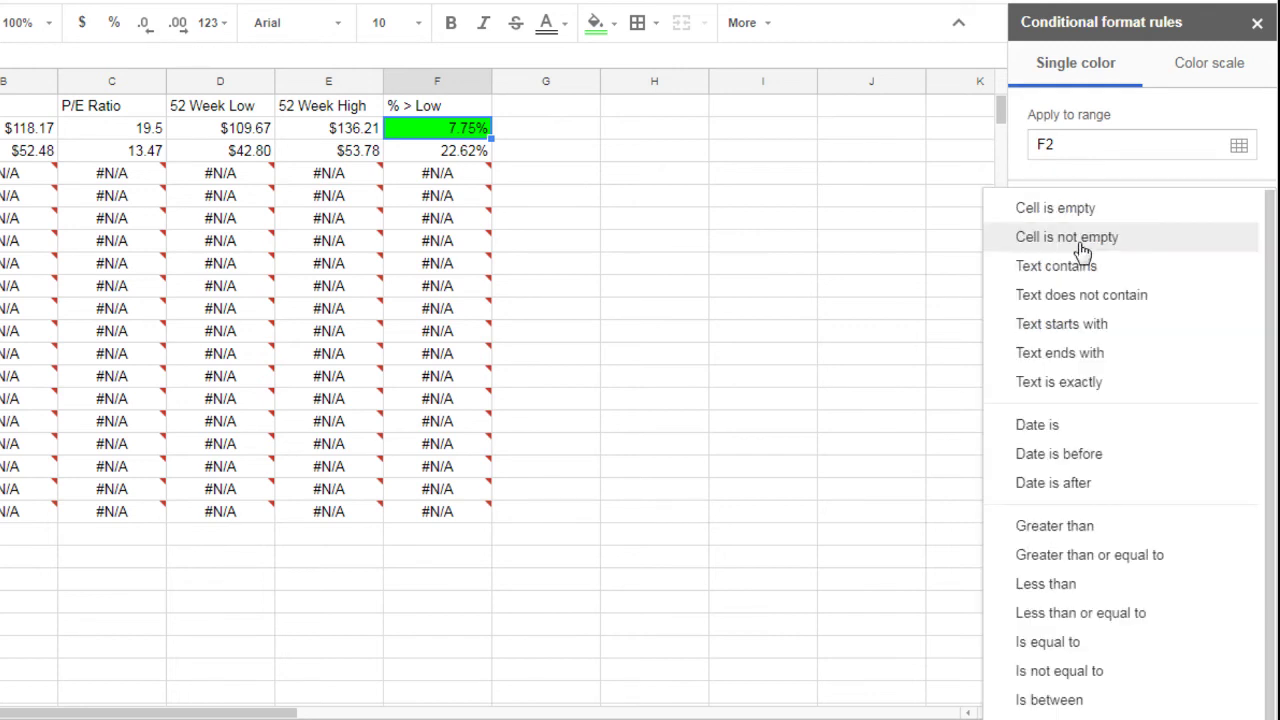
{"action": "left_click", "coordinate": [1094, 172]}
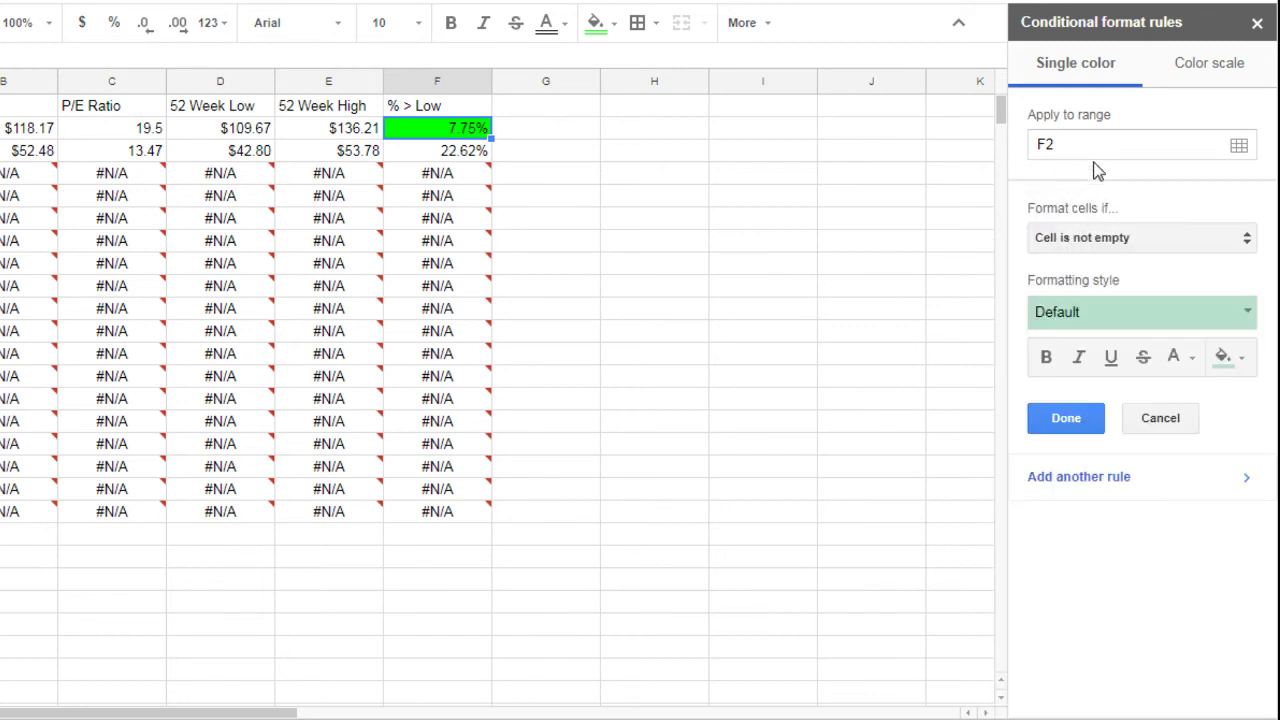
{"action": "left_click", "coordinate": [1100, 248]}
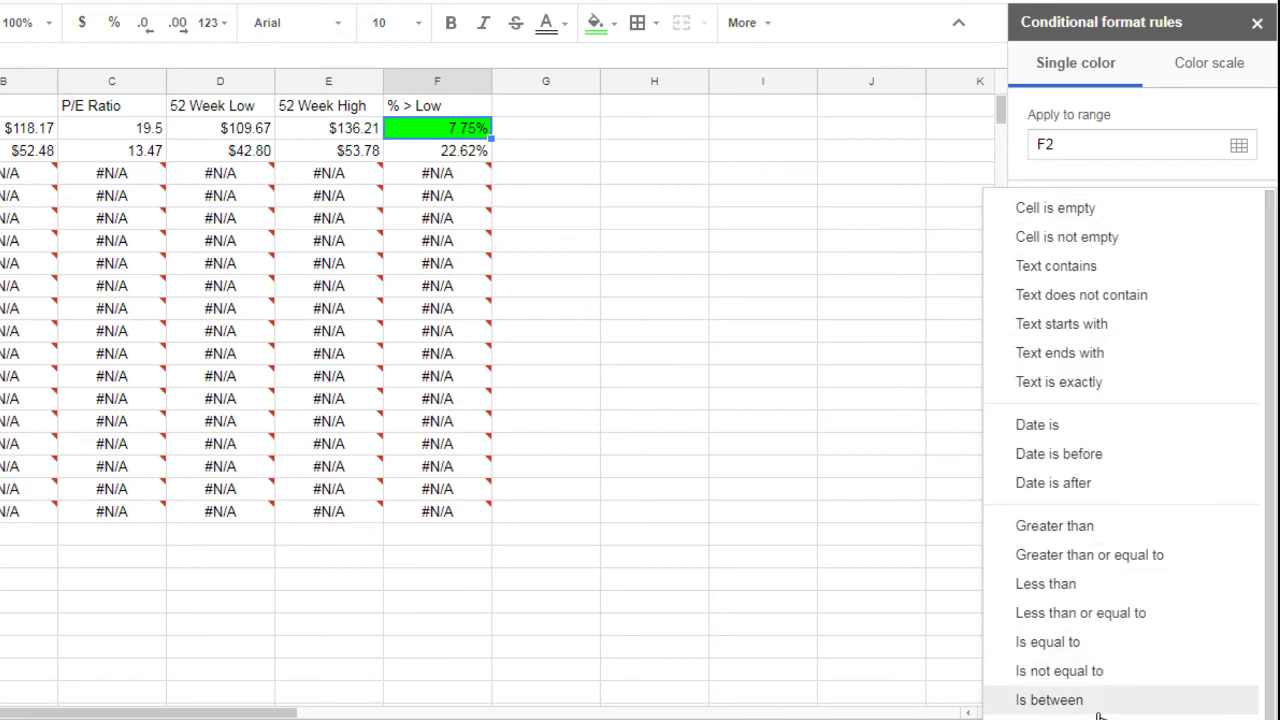
{"action": "left_click", "coordinate": [1114, 530]}
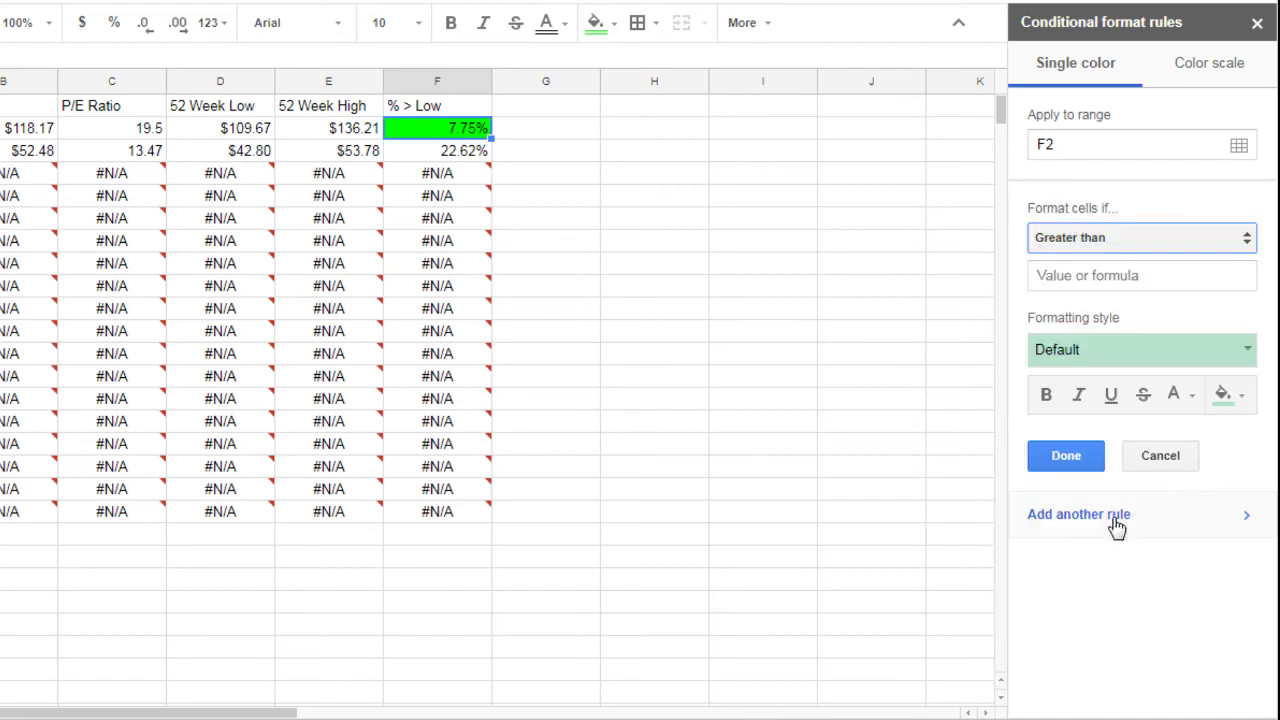
{"action": "left_click", "coordinate": [1122, 285]}
{"action": "type", "text": ".1"}
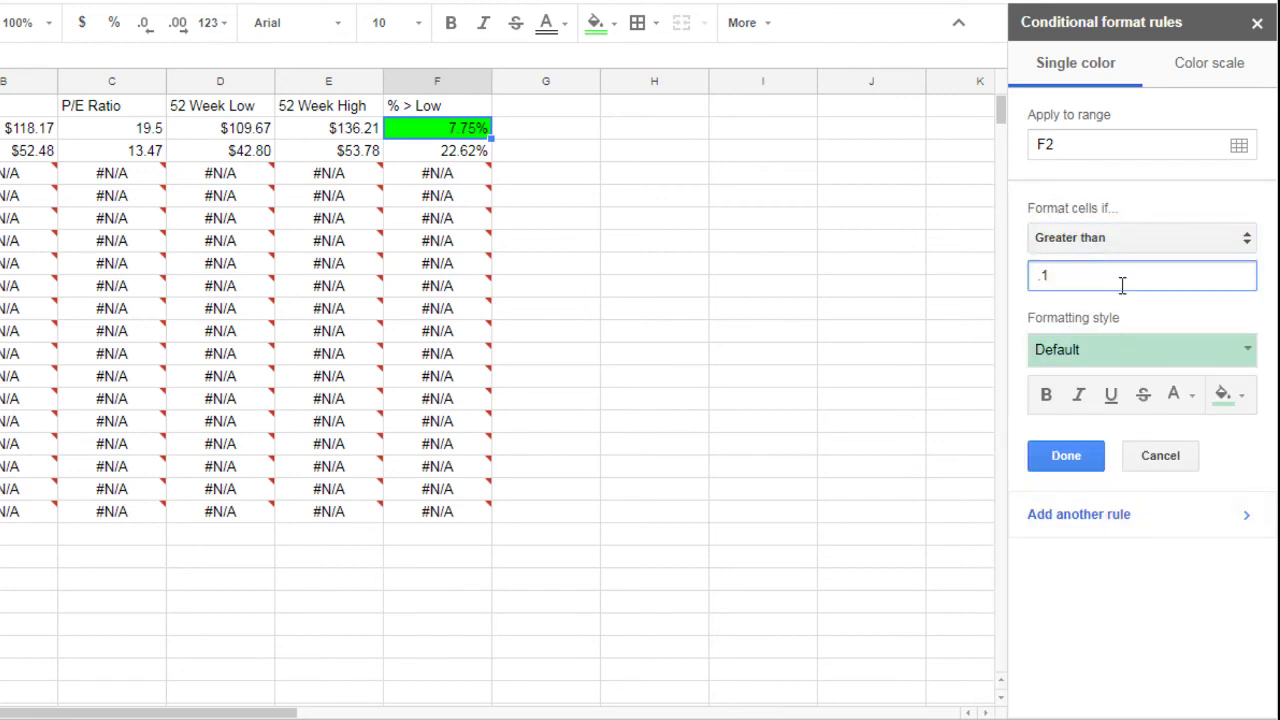
{"action": "left_click", "coordinate": [1225, 395]}
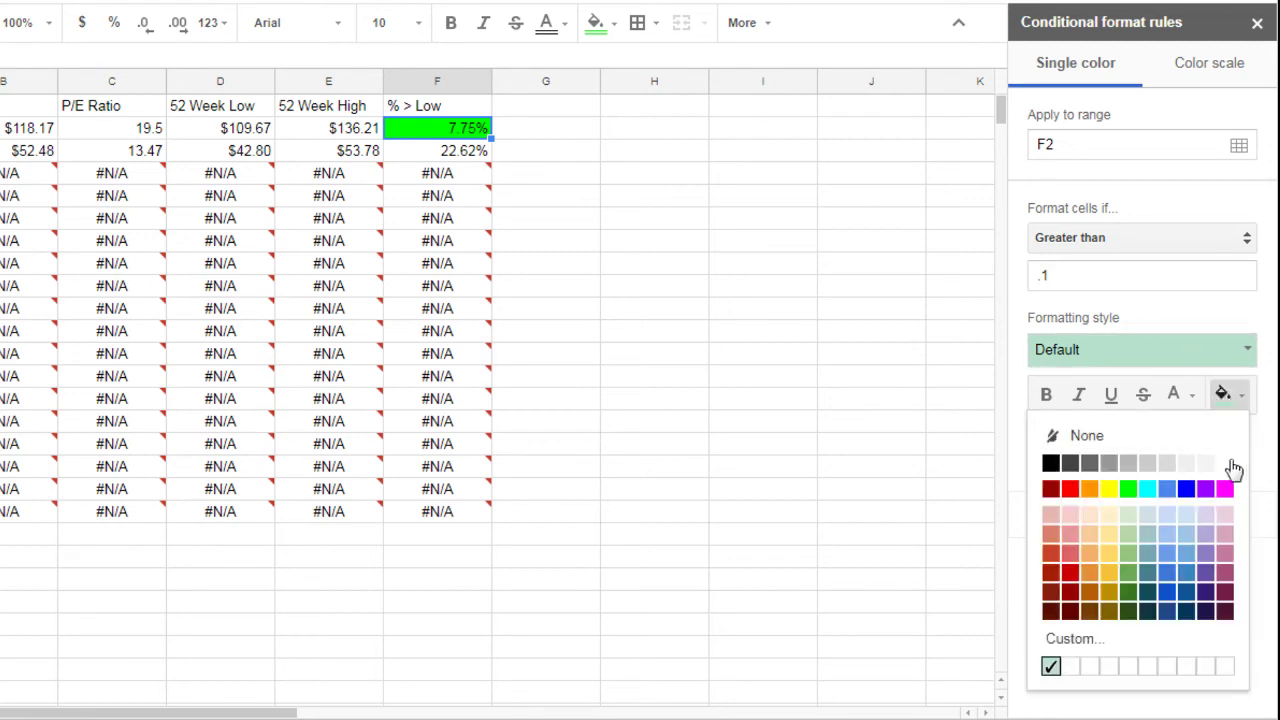
{"action": "left_click", "coordinate": [1071, 489]}
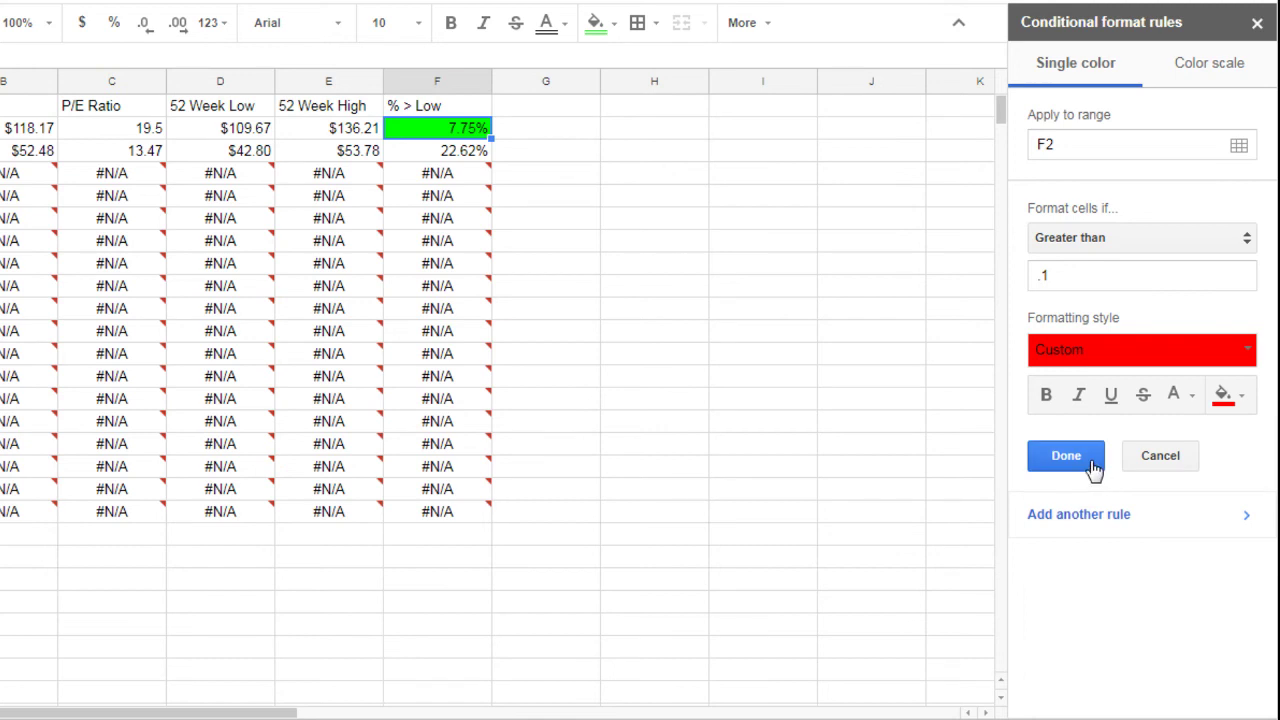
{"action": "left_click", "coordinate": [1094, 462]}
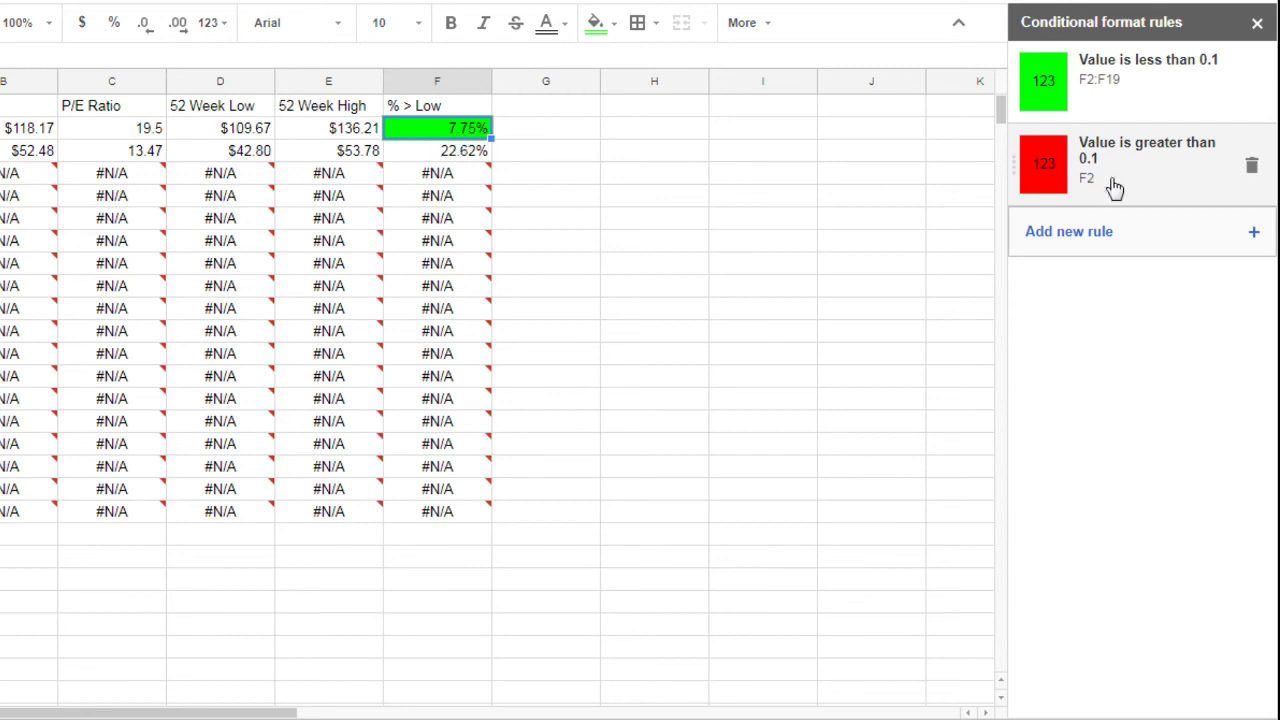
Copy F2's formatting down to F19 so VZ's 22.62% turns red.
{"action": "left_click", "coordinate": [810, 170]}
{"action": "left_click", "coordinate": [478, 132]}
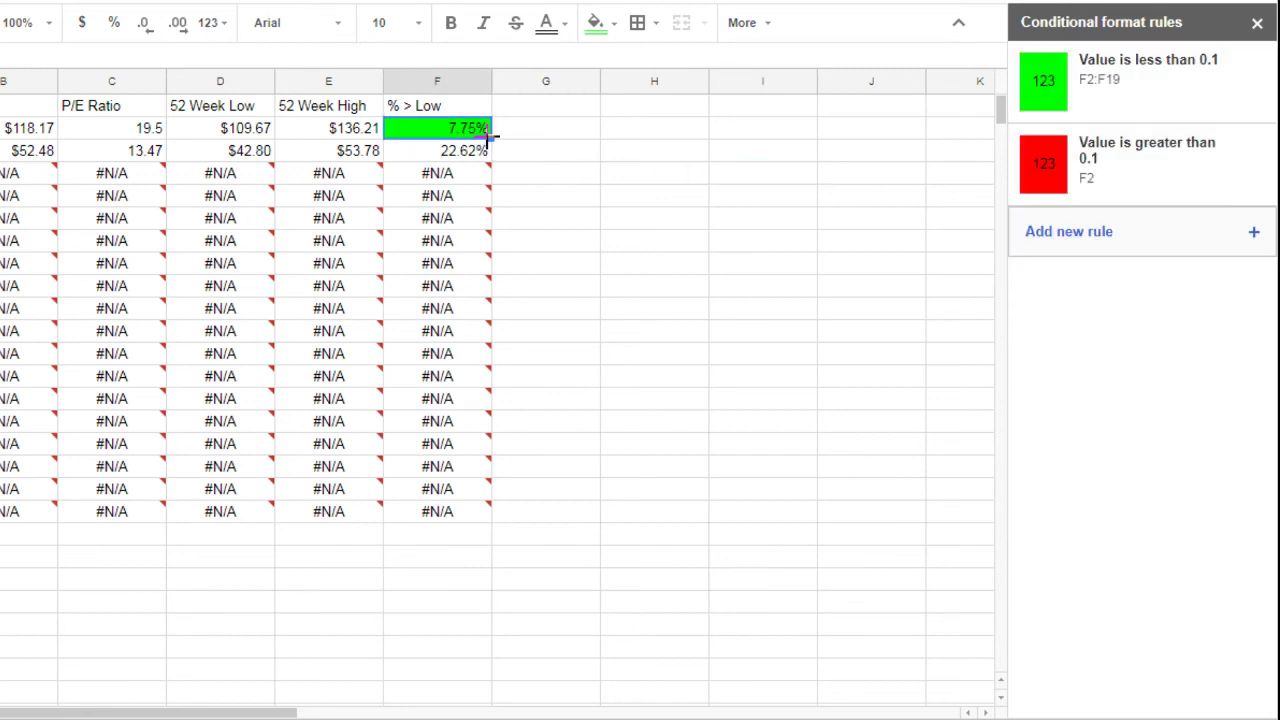
{"action": "left_click_drag", "start_coordinate": [491, 137], "coordinate": [475, 511]}
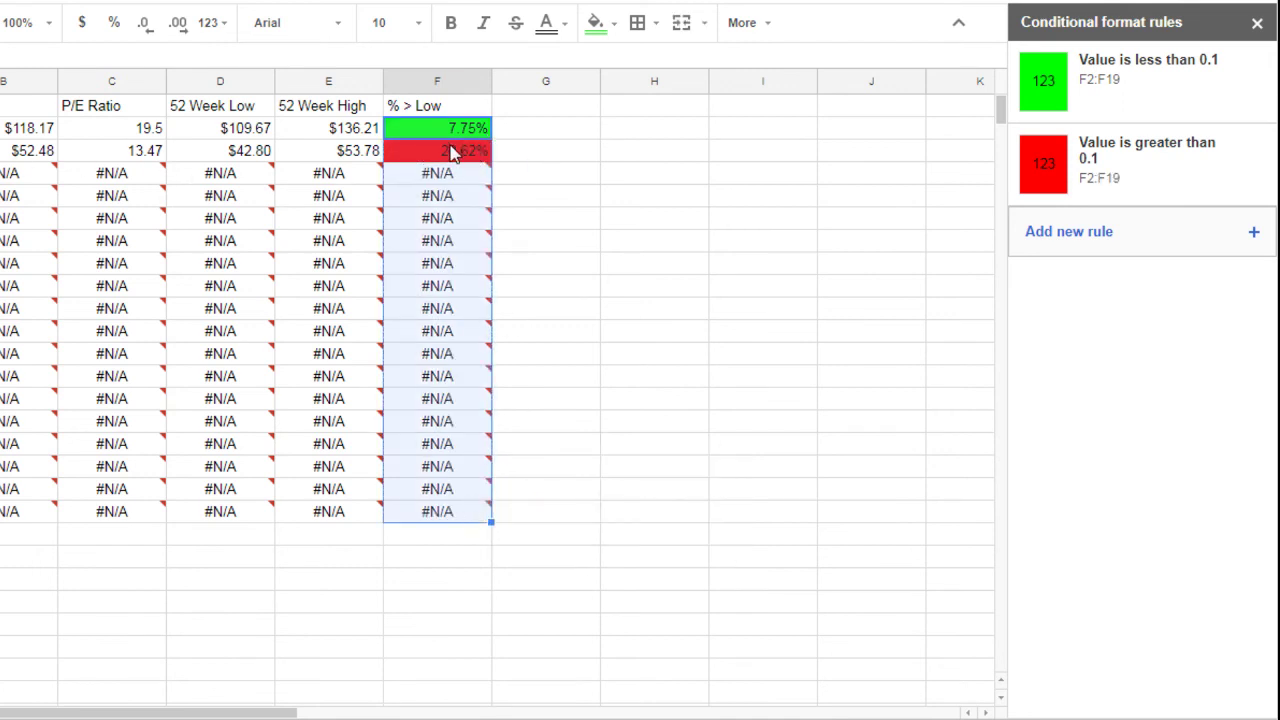
{"action": "left_click", "coordinate": [580, 172]}
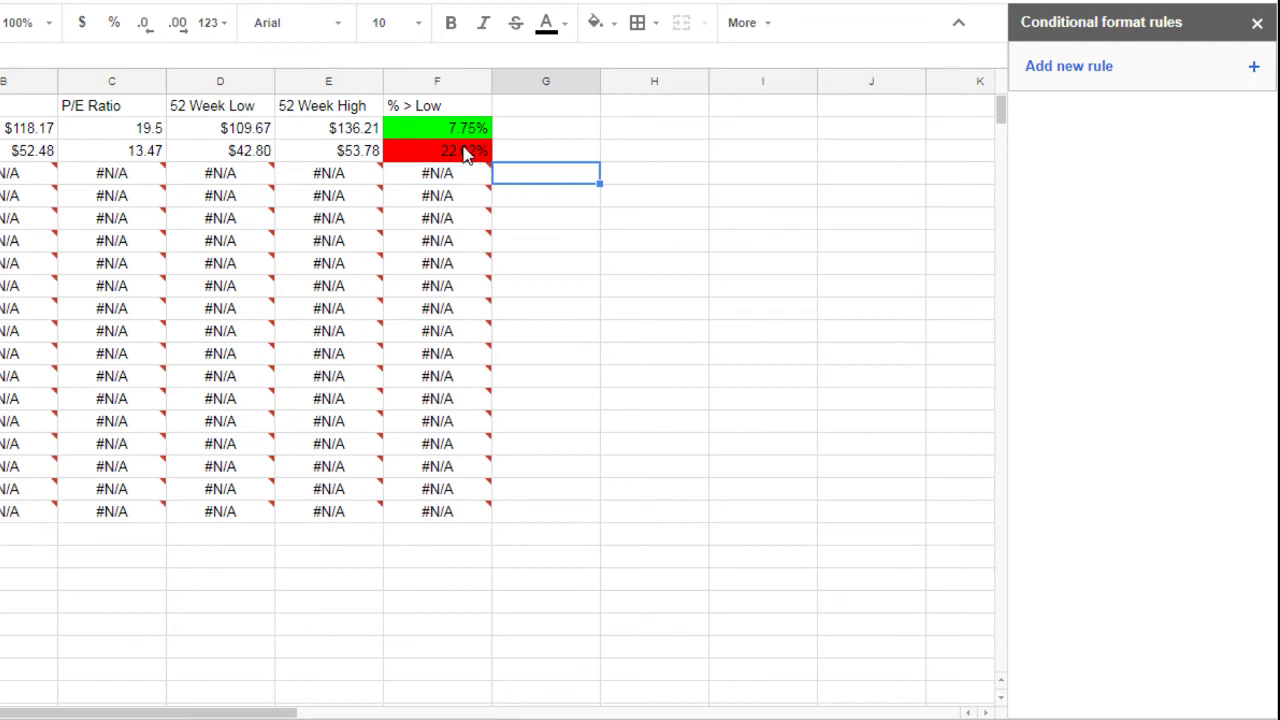
{"action": "left_click", "coordinate": [672, 153]}
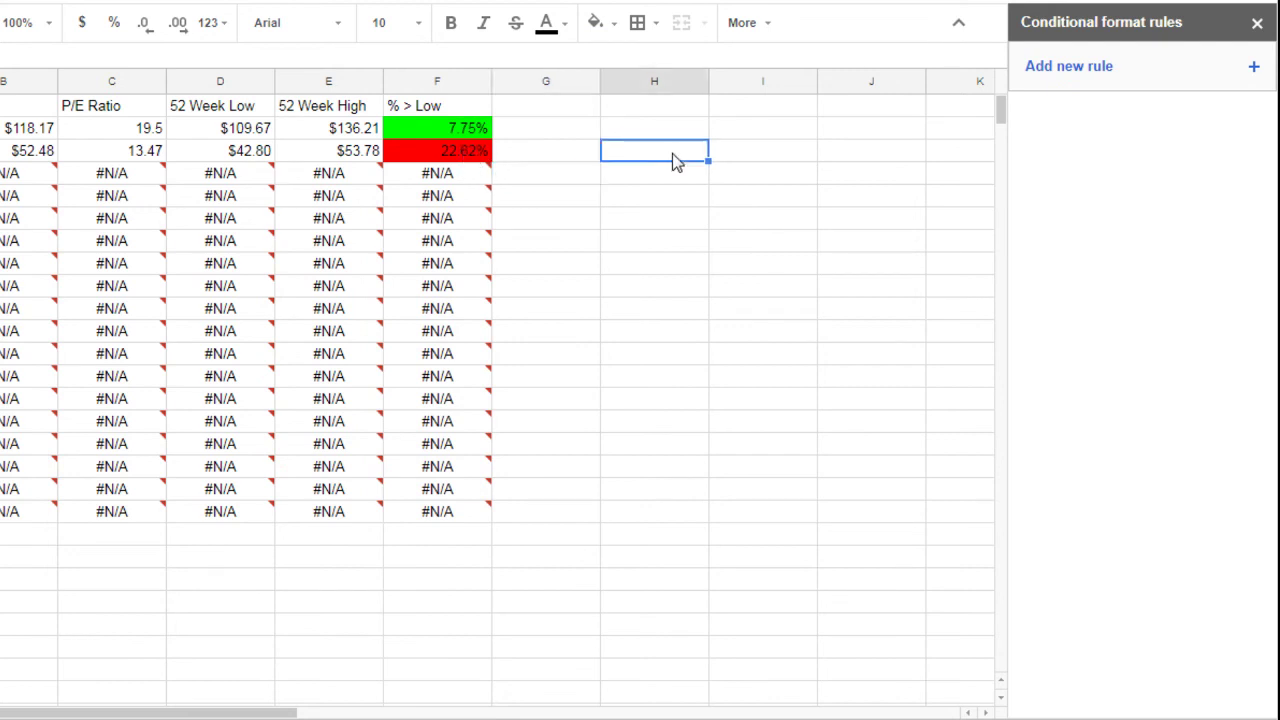
{"action": "mouse_move", "coordinate": [343, 173]}
Give C2 a Less than 20 green-fill rule, turning KMB's P/E 19.5 green.
{"action": "left_click", "coordinate": [146, 132]}
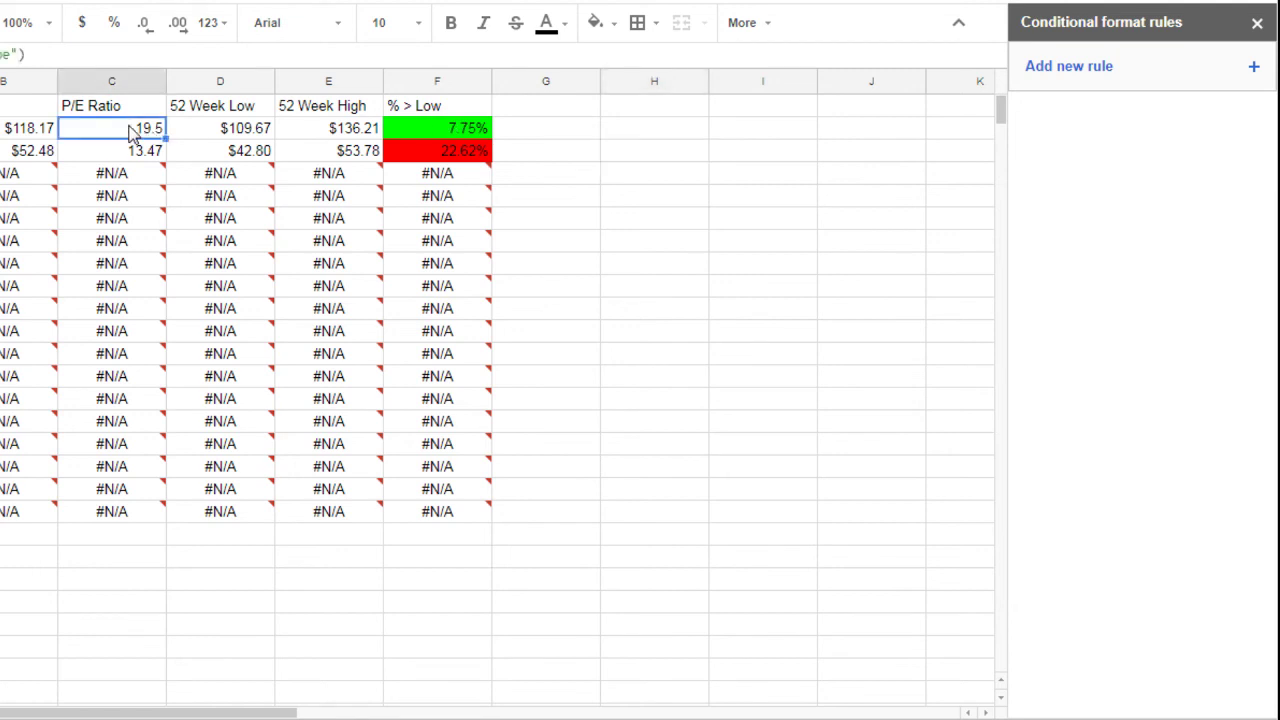
{"action": "right_click", "coordinate": [131, 133]}
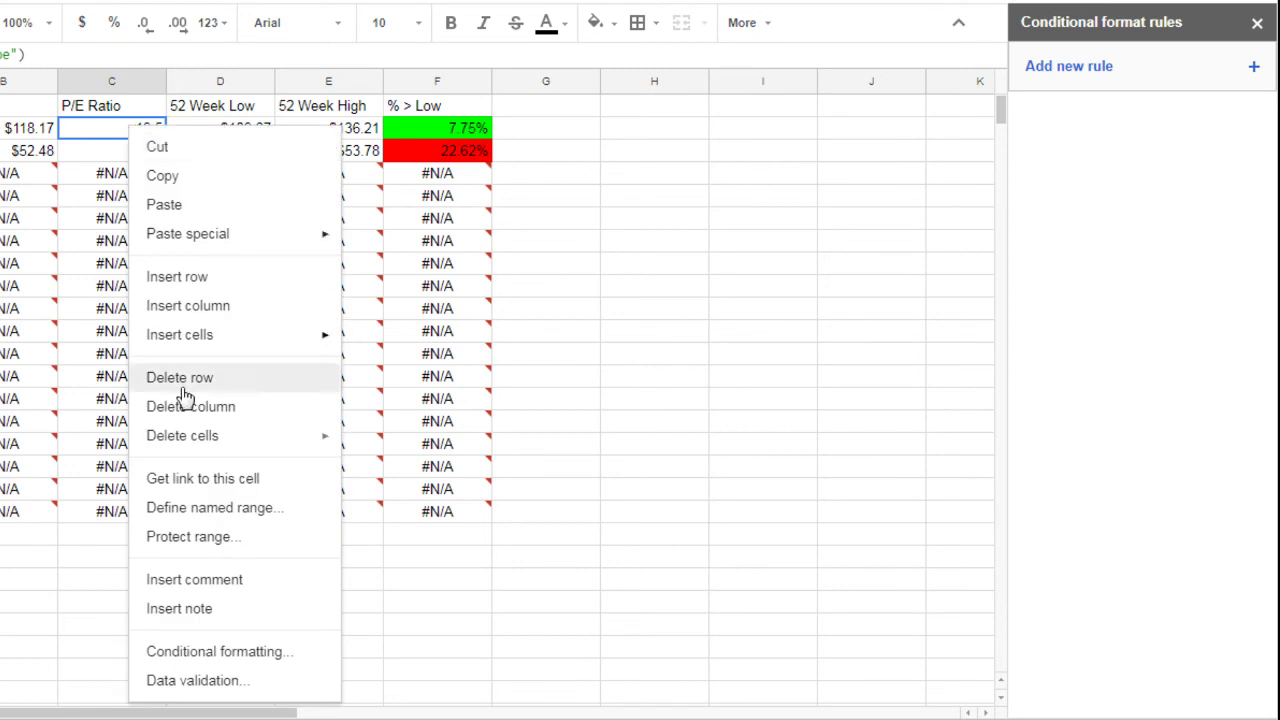
{"action": "left_click", "coordinate": [228, 652]}
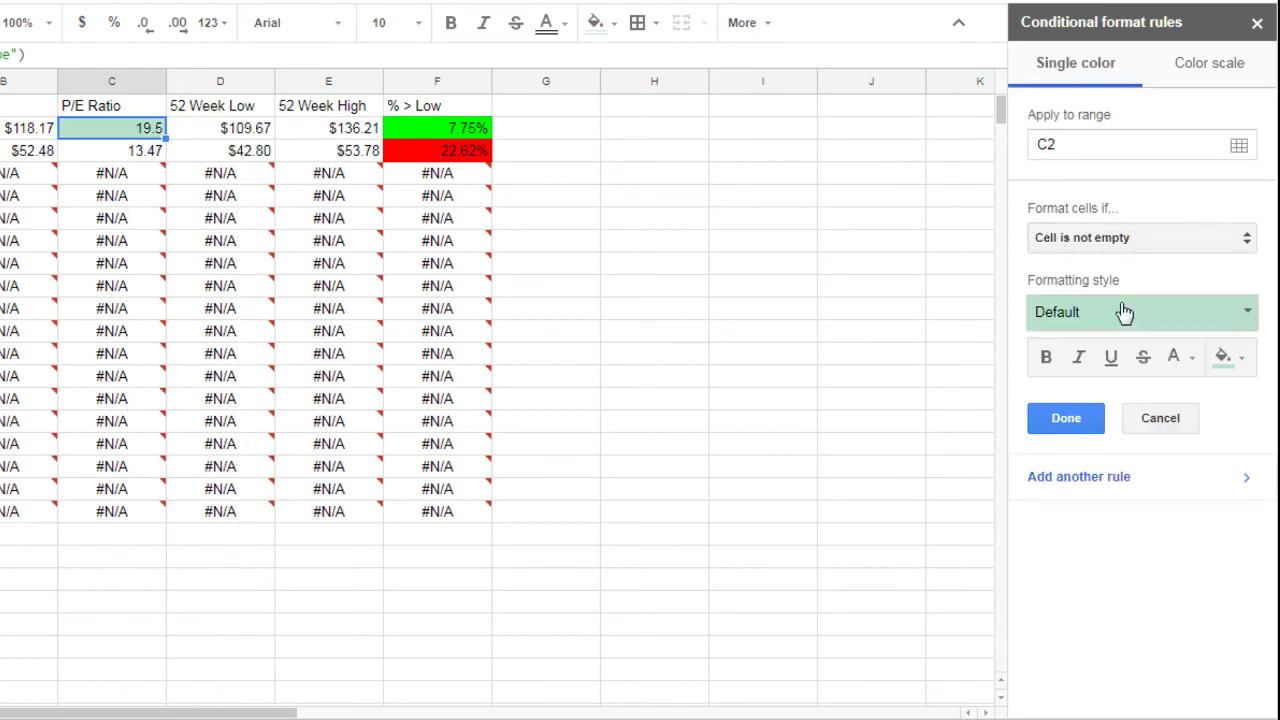
{"action": "left_click", "coordinate": [1128, 238]}
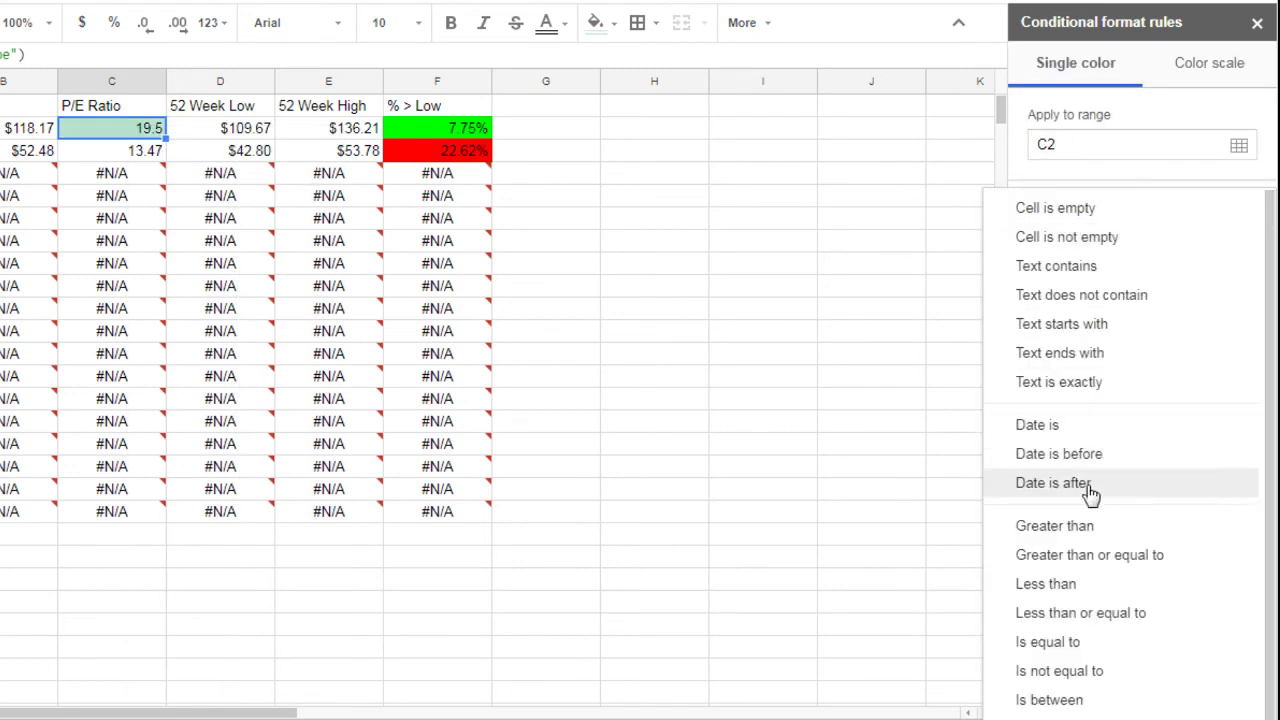
{"action": "left_click", "coordinate": [1083, 585]}
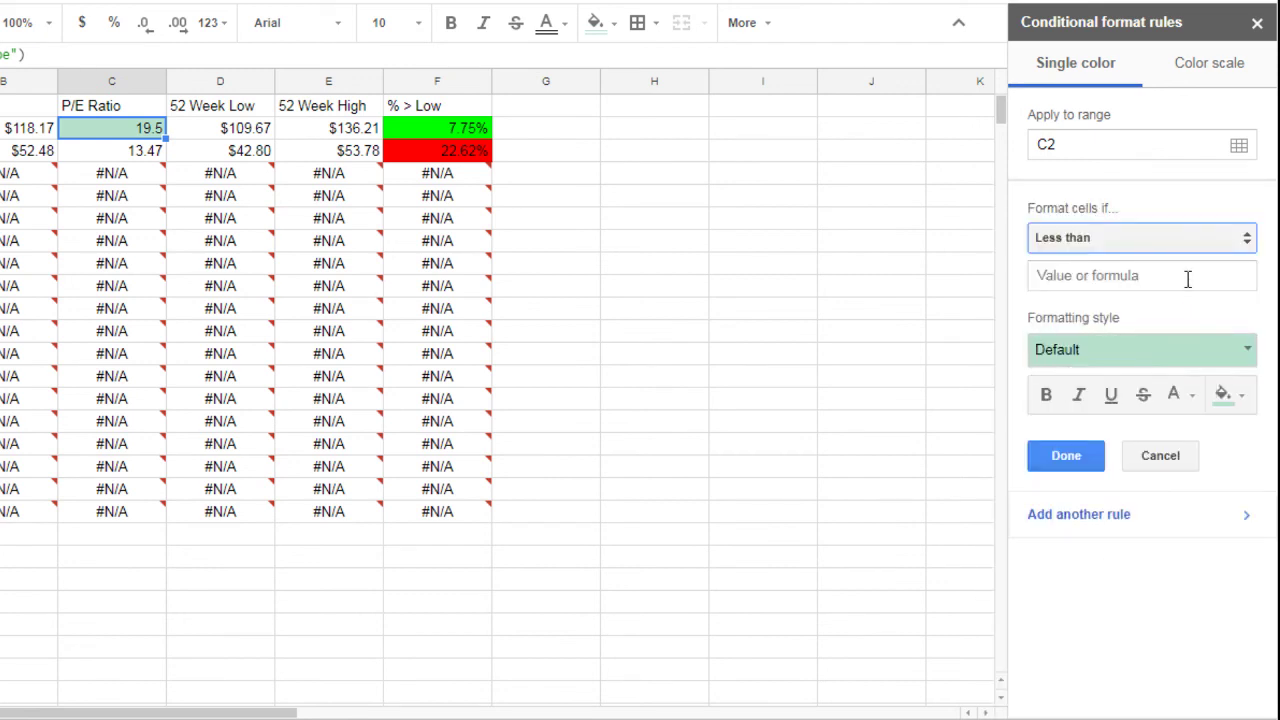
{"action": "left_click", "coordinate": [1148, 276]}
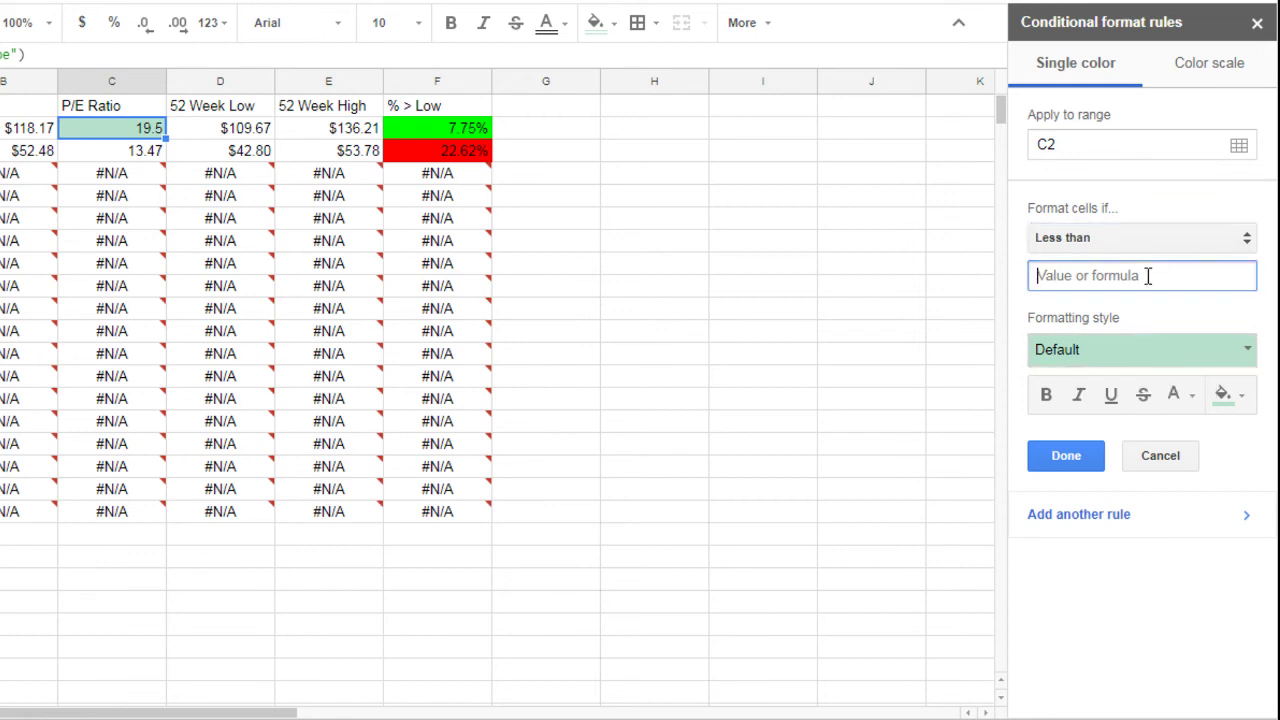
{"action": "type", "text": "20"}
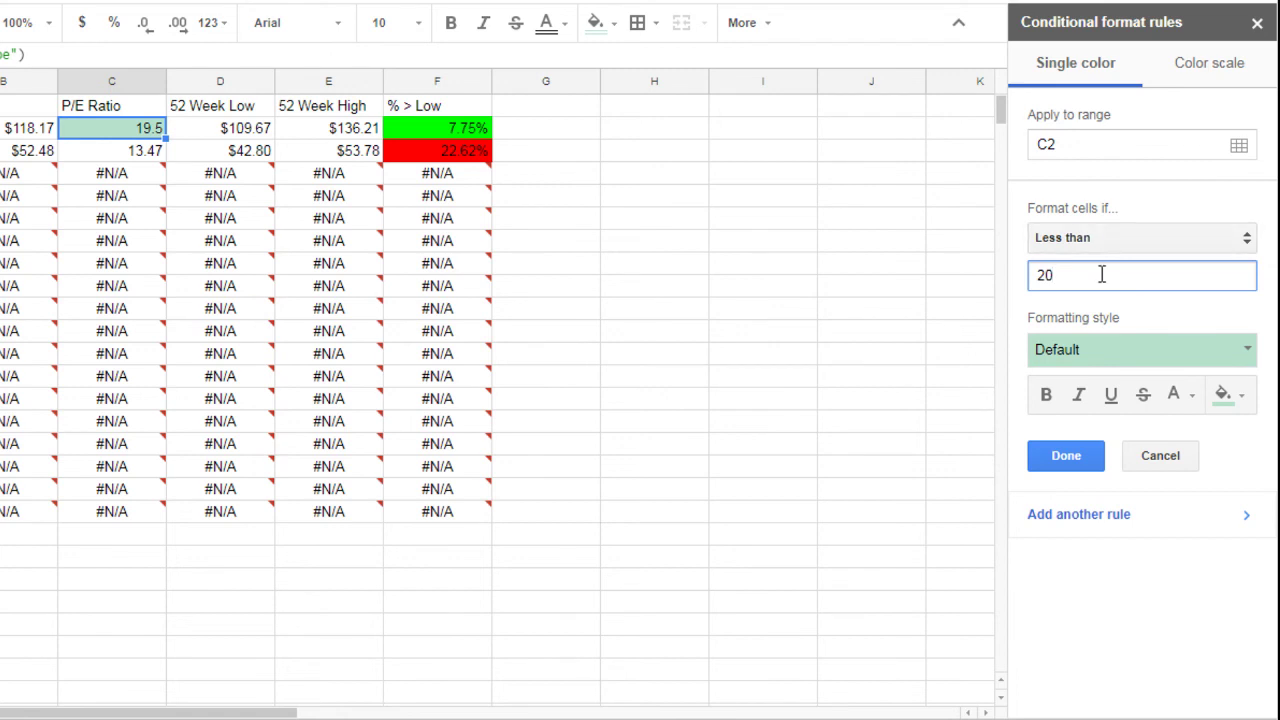
{"action": "left_click", "coordinate": [1230, 394]}
{"action": "left_click", "coordinate": [1135, 496]}
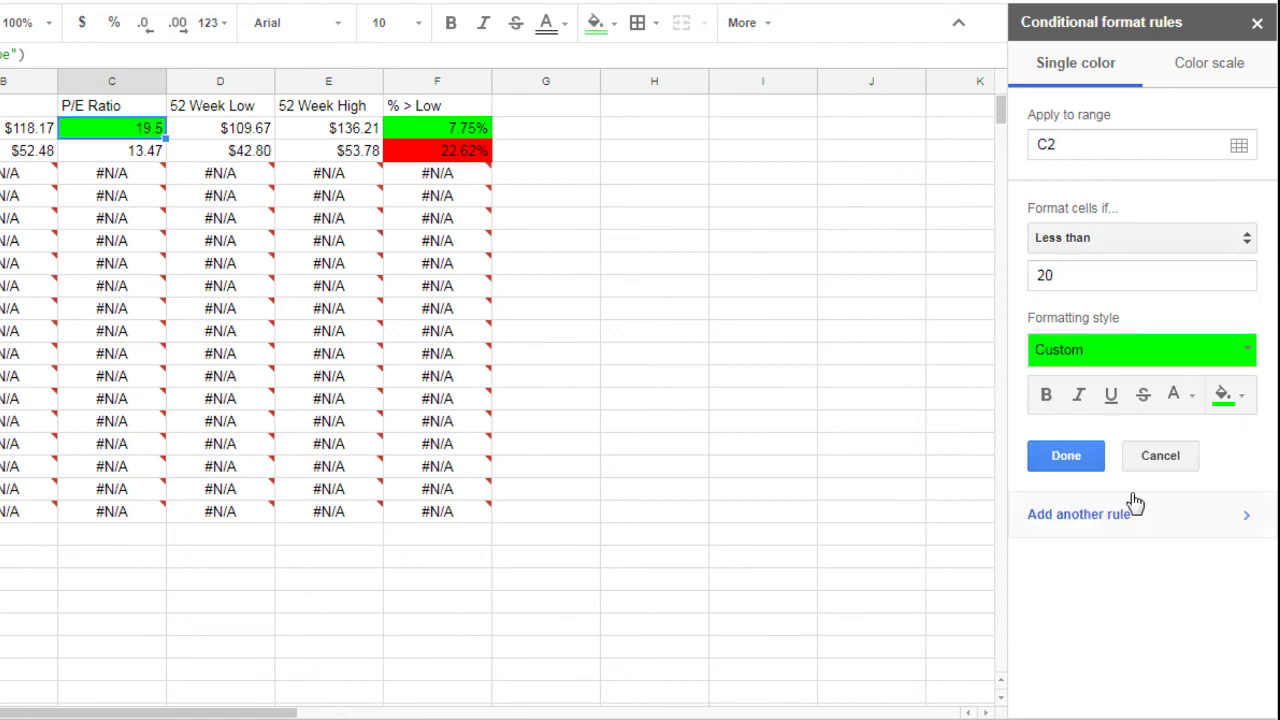
{"action": "left_click", "coordinate": [1066, 456]}
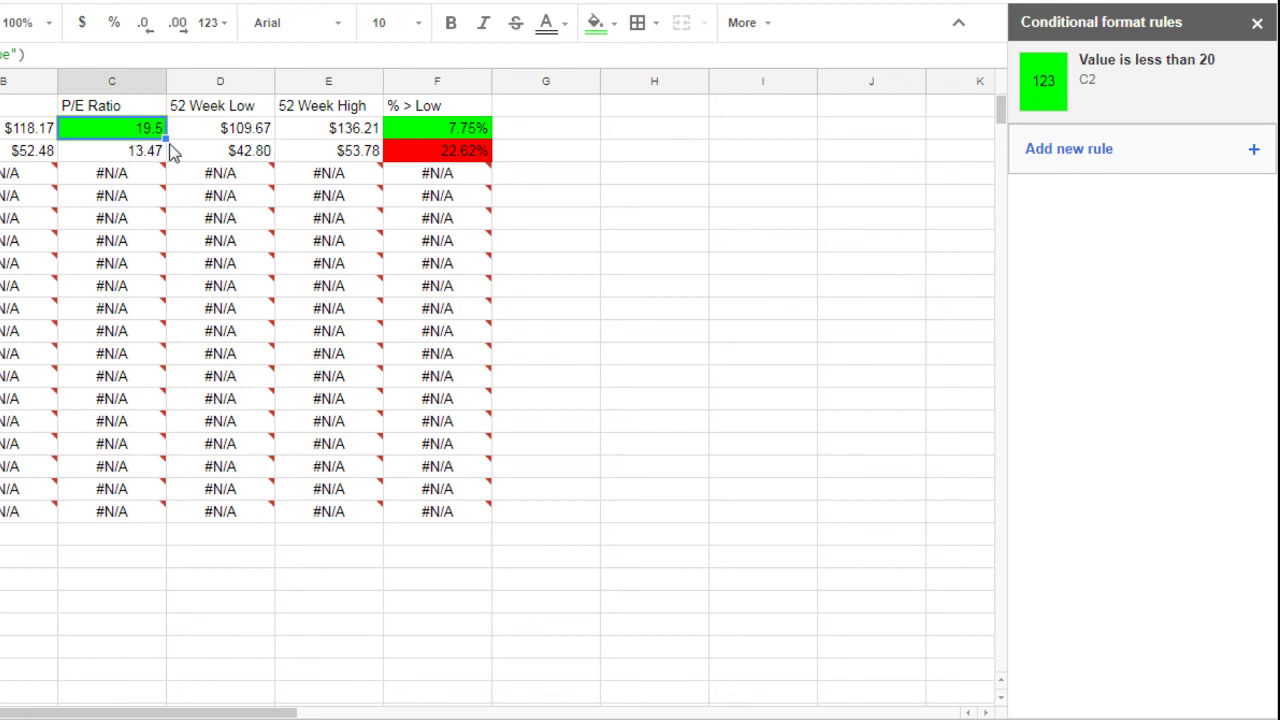
Copy C2's formatting down to C19 so VZ's P/E 13.47 also turns green.
{"action": "left_click_drag", "start_coordinate": [165, 139], "coordinate": [163, 514]}
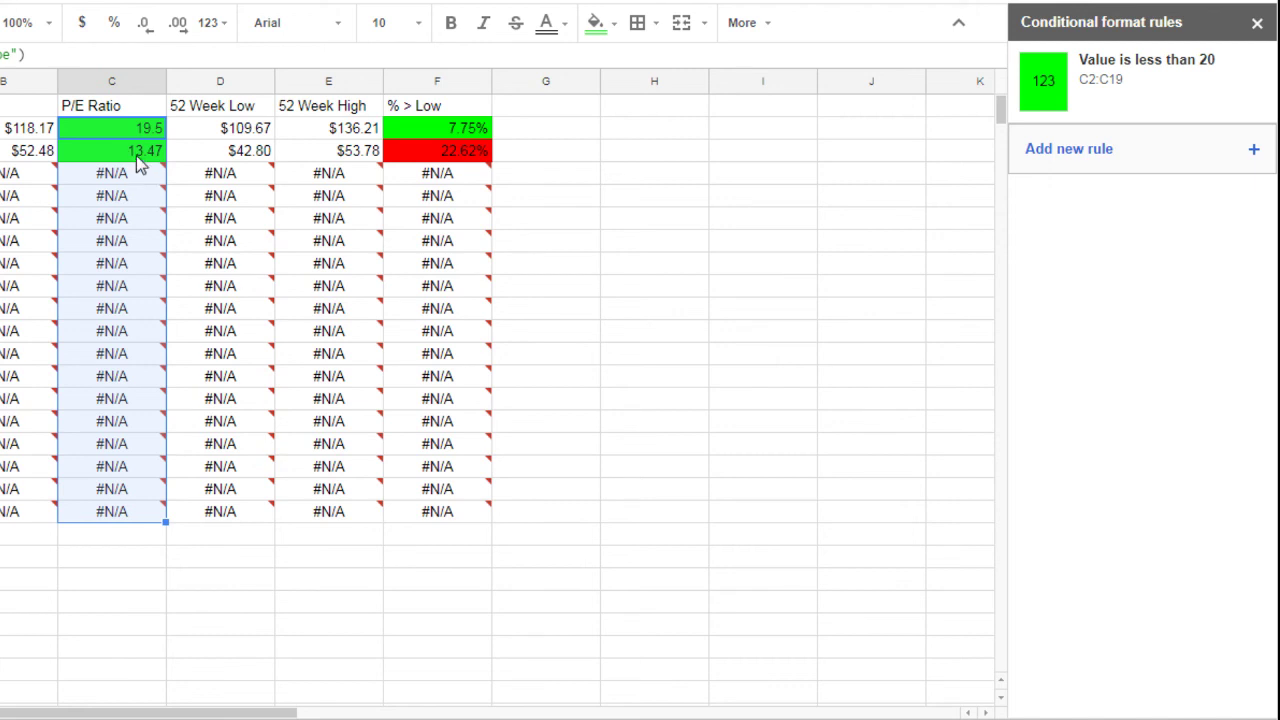
{"action": "left_click", "coordinate": [606, 182]}
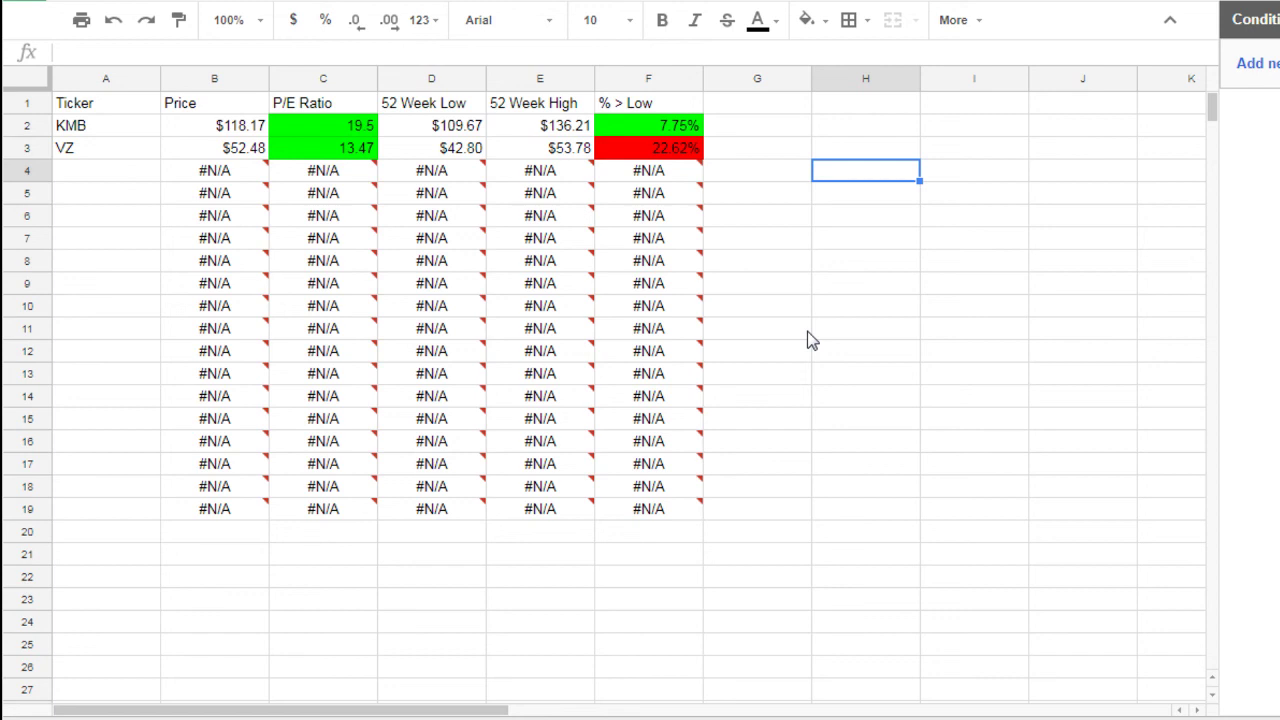
Enter 'Ticker' into cell A4.
{"action": "left_click", "coordinate": [872, 232]}
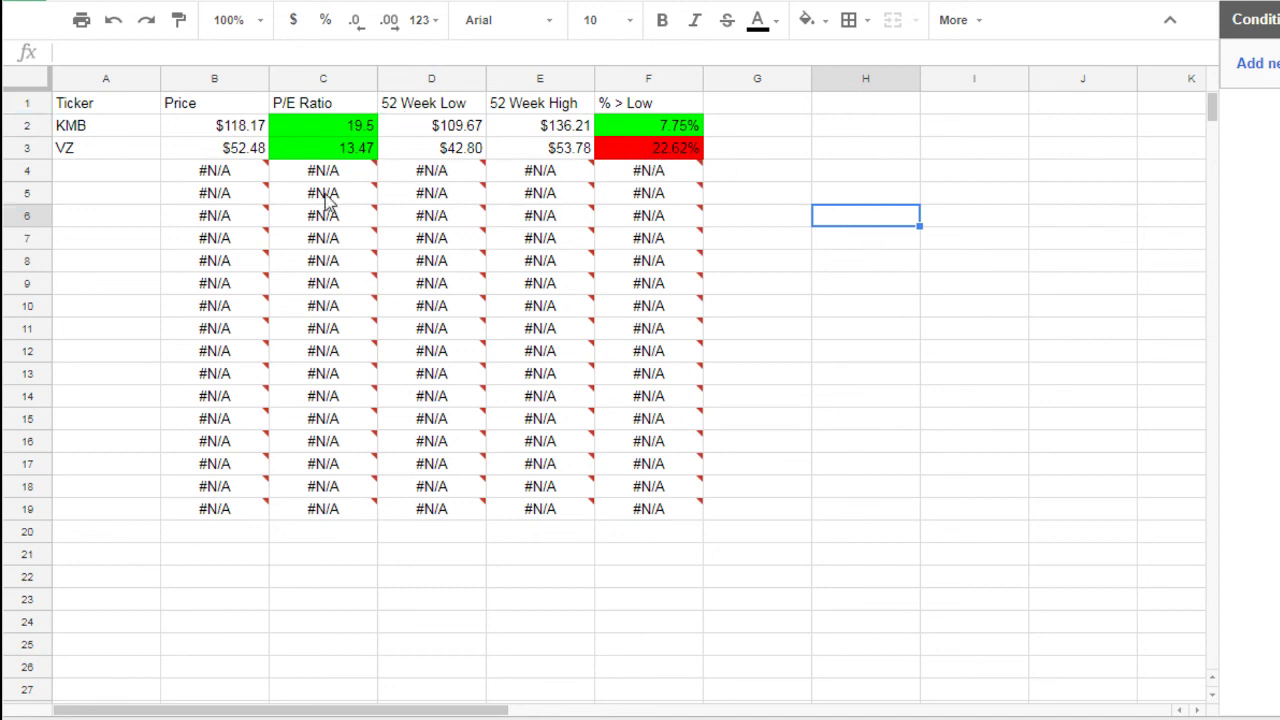
{"action": "mouse_move", "coordinate": [528, 474]}
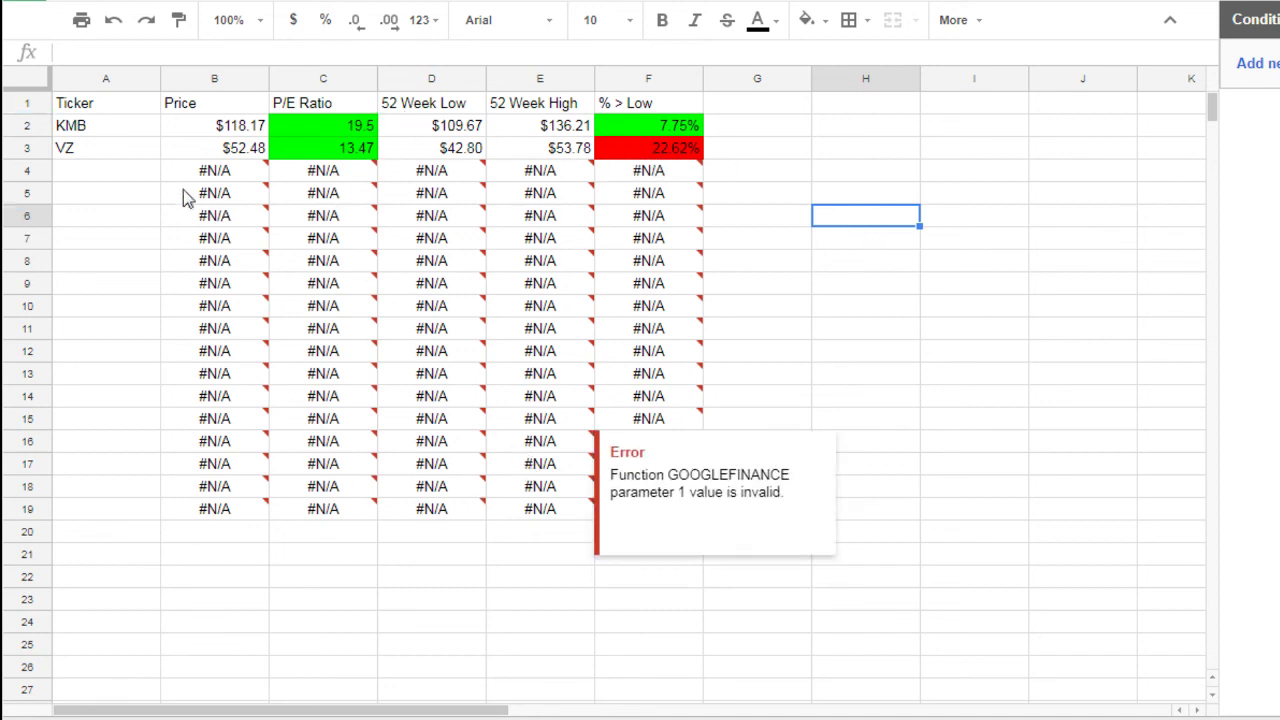
{"action": "left_click", "coordinate": [143, 178]}
{"action": "type", "text": "Ticker"}
{"action": "key", "text": "Return"}
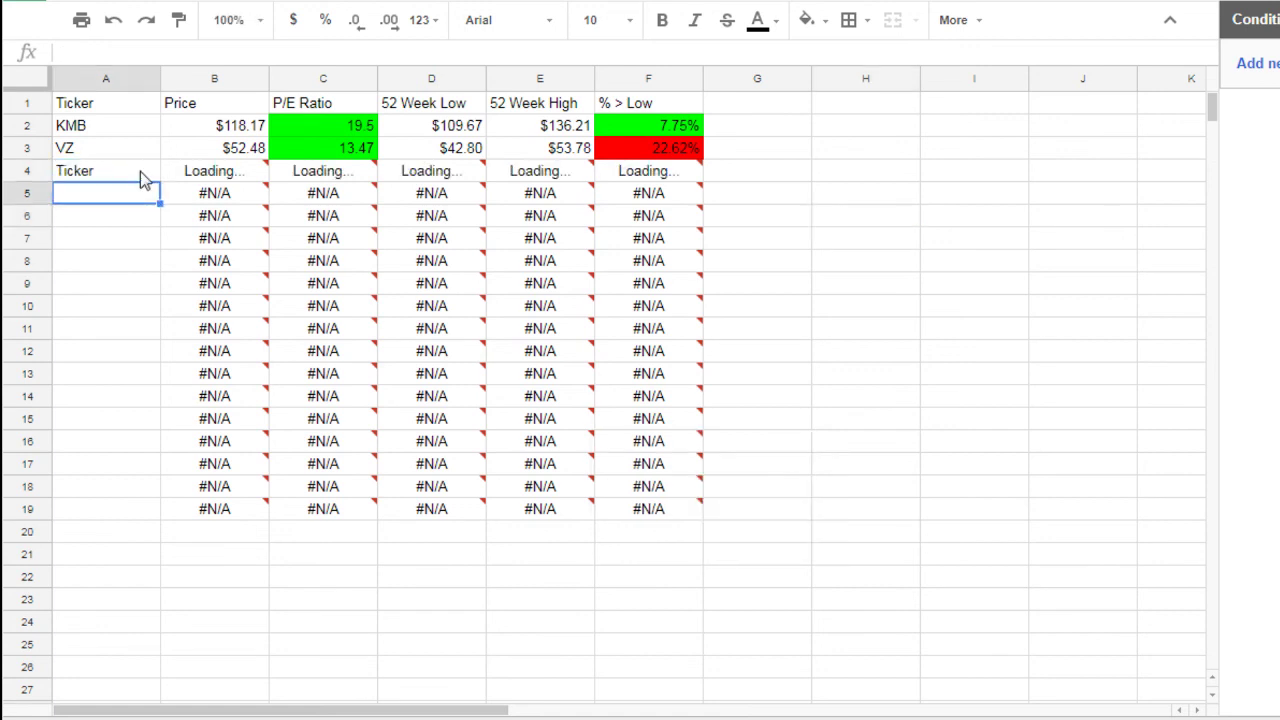
Replace A4 with ticker T so row 4 loads its stock data.
{"action": "left_click", "coordinate": [143, 178]}
{"action": "double_click", "coordinate": [142, 171]}
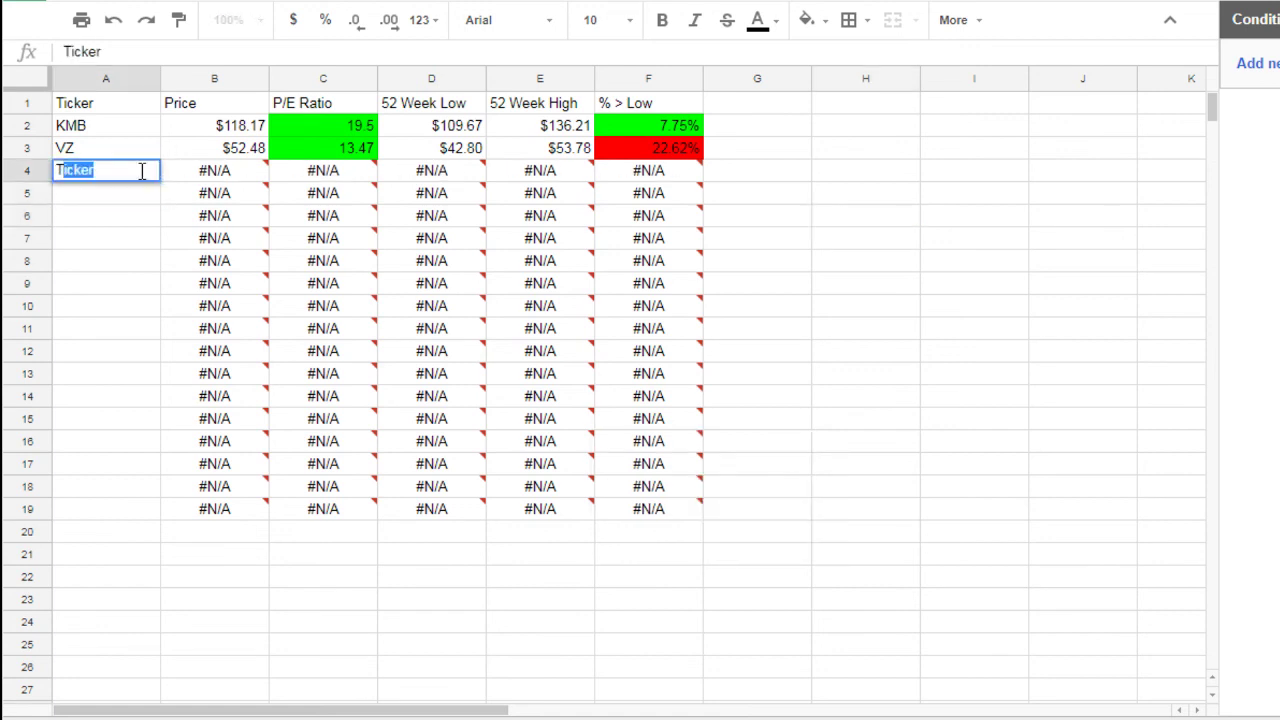
{"action": "type", "text": "T"}
{"action": "key", "text": "Return"}
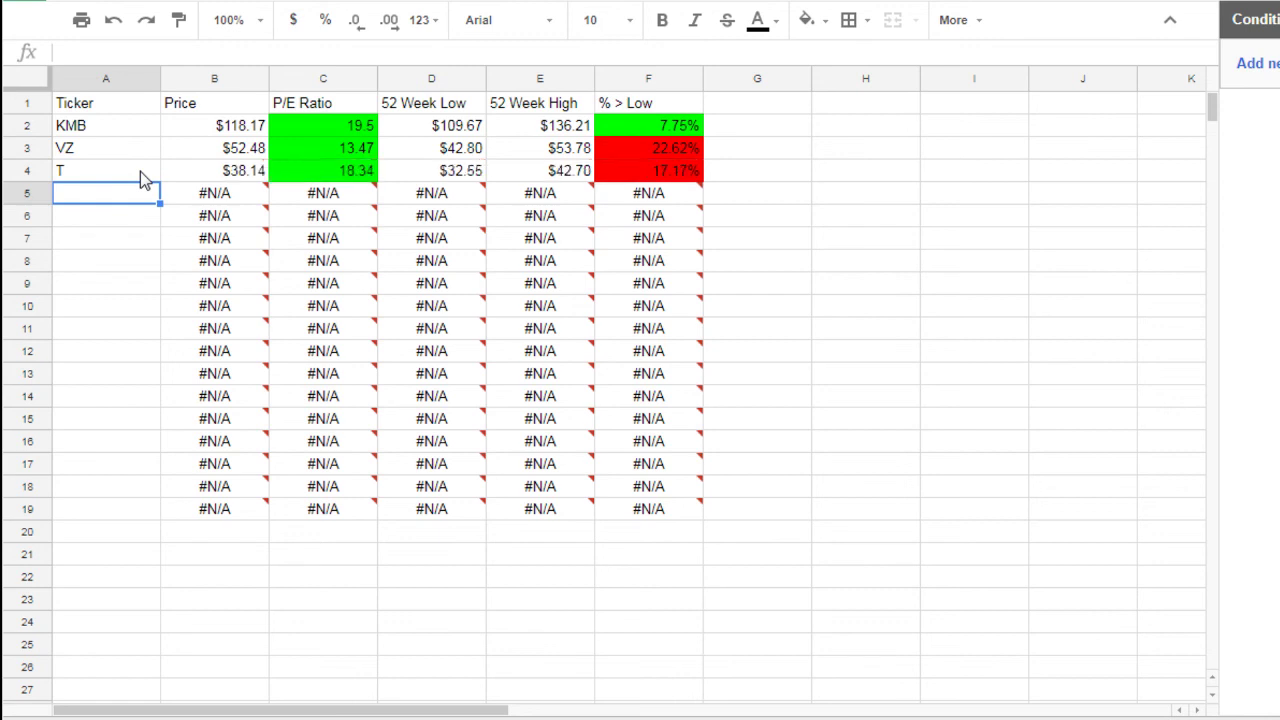
{"action": "key", "text": "Up"}
{"action": "key", "text": "Up"}
{"action": "key", "text": "Up"}
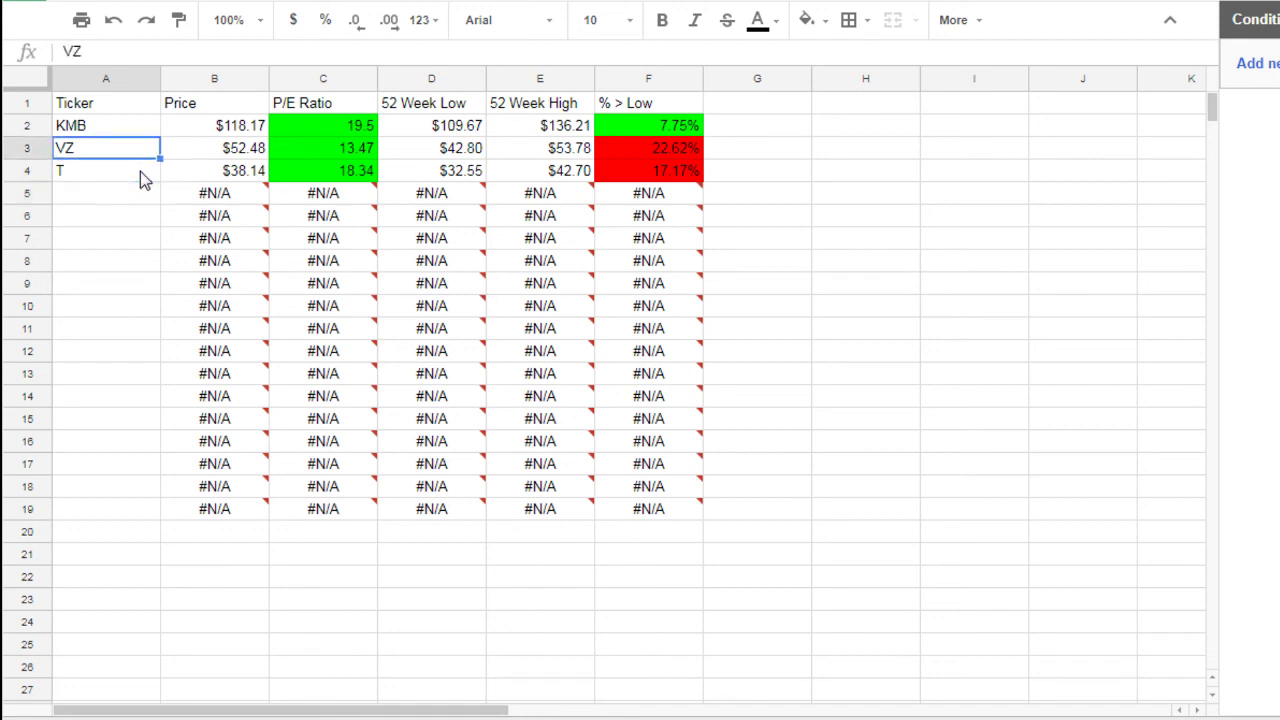
{"action": "key", "text": "Down"}
{"action": "key", "text": "Down"}
{"action": "key", "text": "Down"}
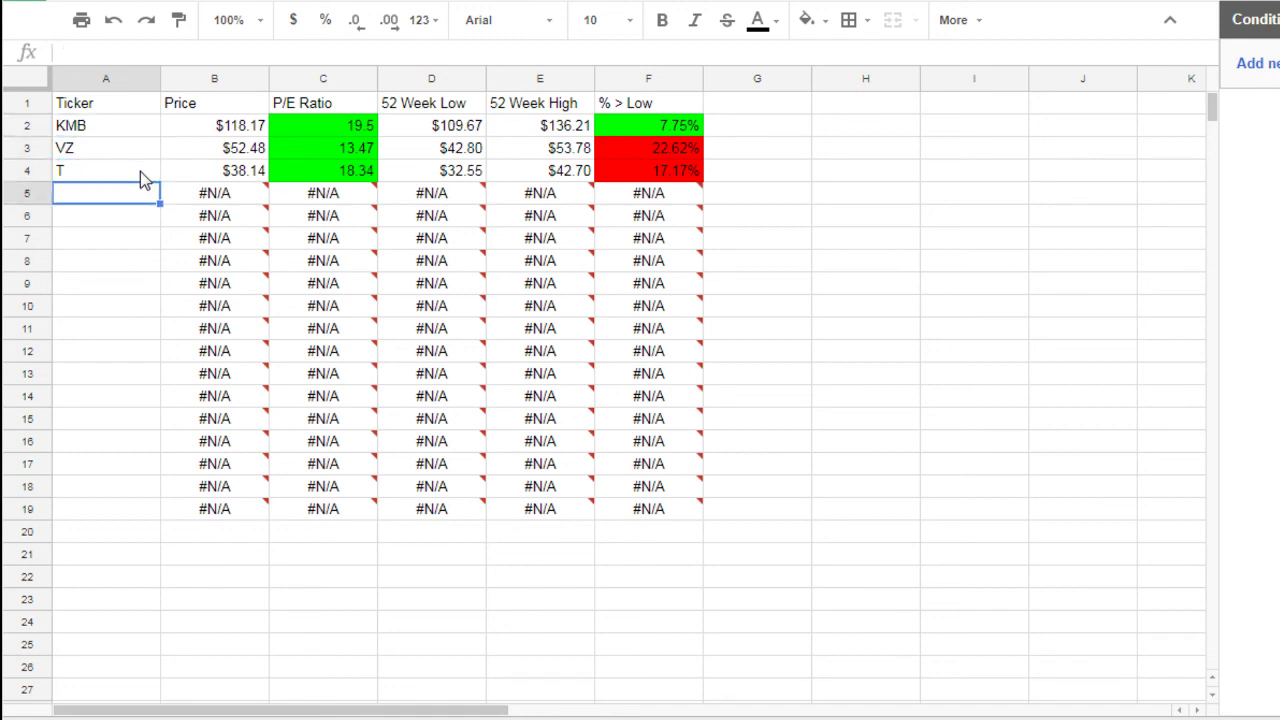